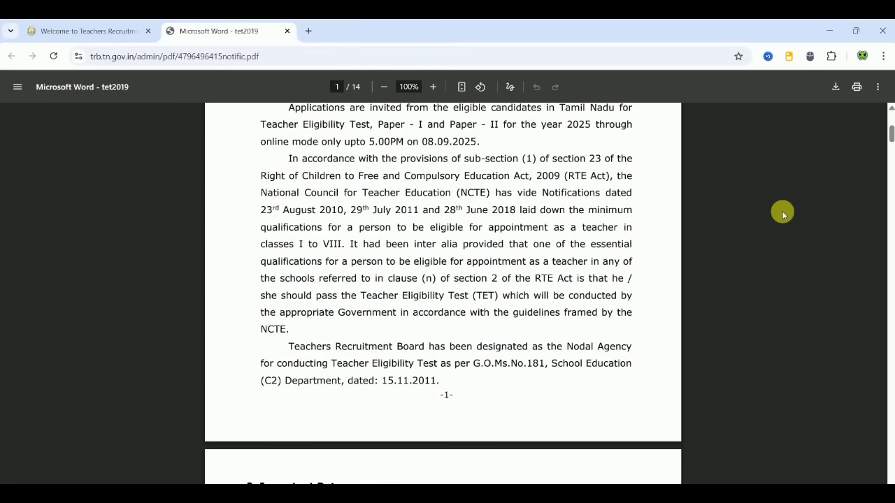
Step: Scroll the TNTET notification PDF down to page 2's Important Dates and Paper-I eligibility table
{"action": "scroll", "coordinate": [783, 214], "scroll_direction": "down", "scroll_amount": 3}
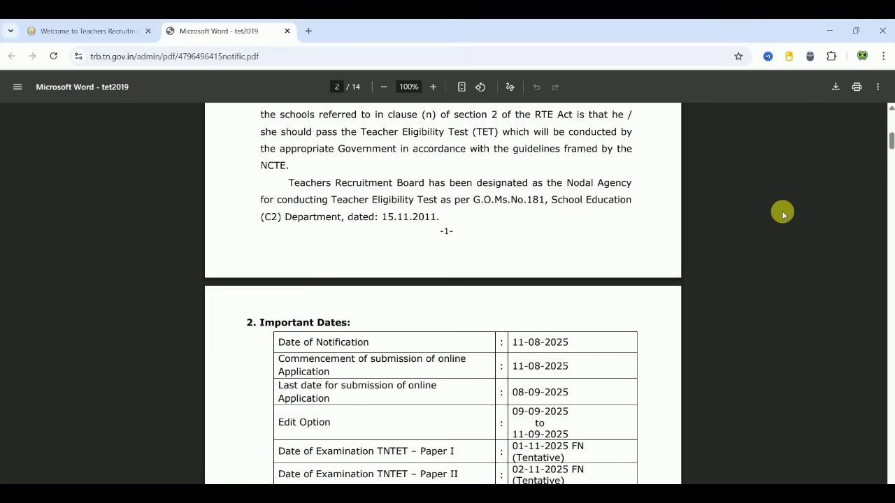
{"action": "scroll", "coordinate": [783, 214], "scroll_direction": "down", "scroll_amount": 2}
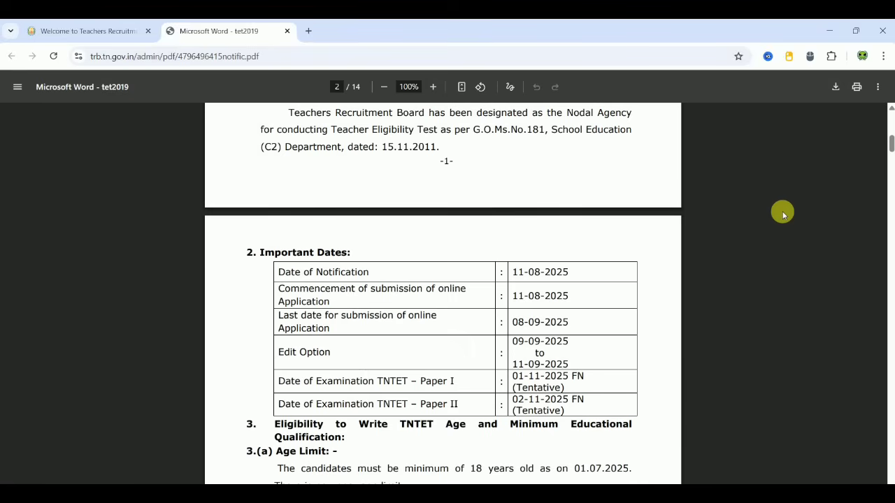
{"action": "scroll", "coordinate": [784, 215], "scroll_direction": "down", "scroll_amount": 1}
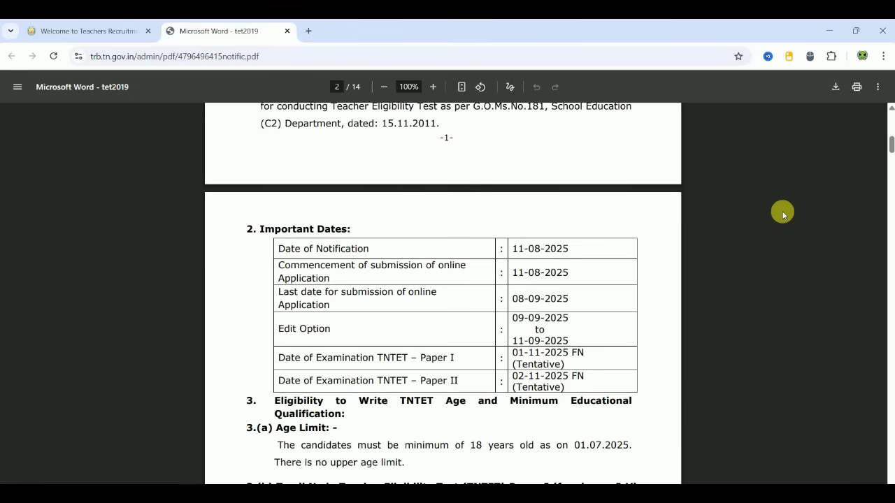
{"action": "scroll", "coordinate": [783, 215], "scroll_direction": "down", "scroll_amount": 10}
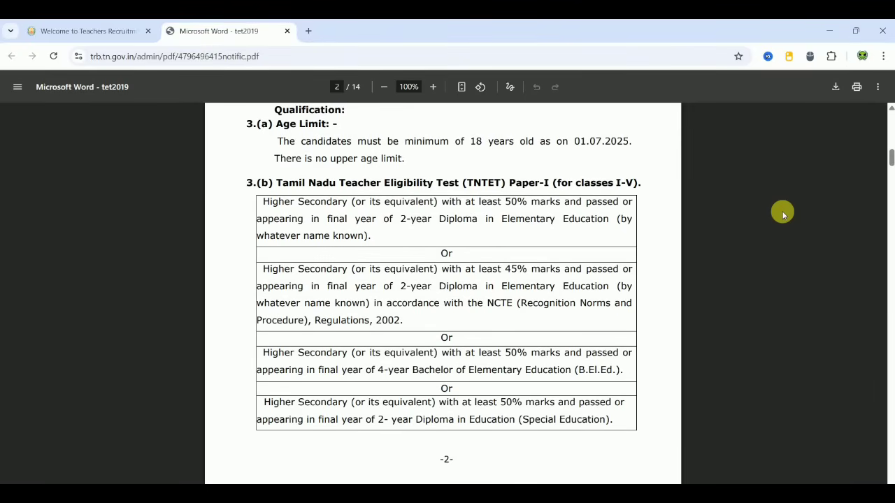
Step: From the TRB homepage, go to Apply Online and start the TNTET 2025 Paper I application
{"action": "left_click", "coordinate": [86, 26]}
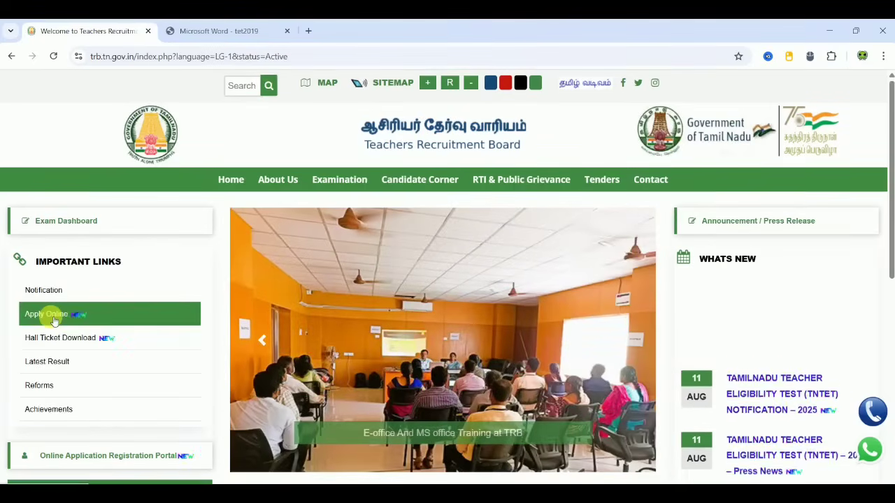
{"action": "left_click", "coordinate": [55, 320]}
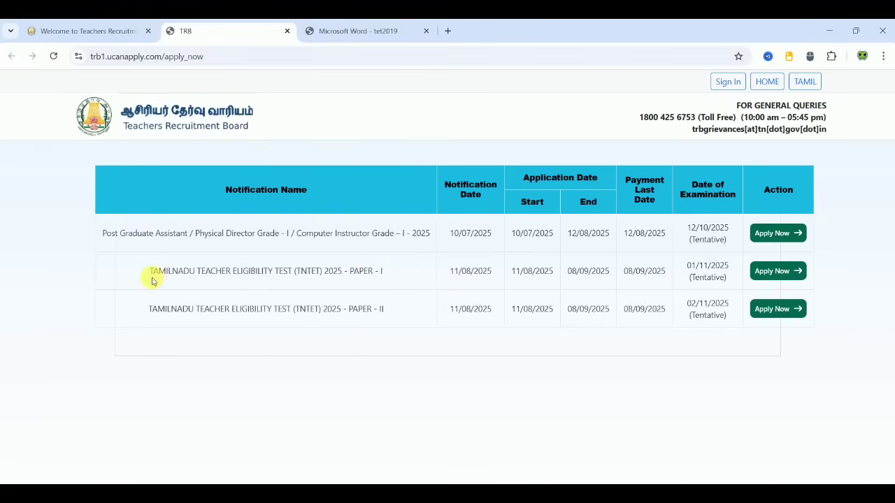
{"action": "left_click", "coordinate": [790, 272]}
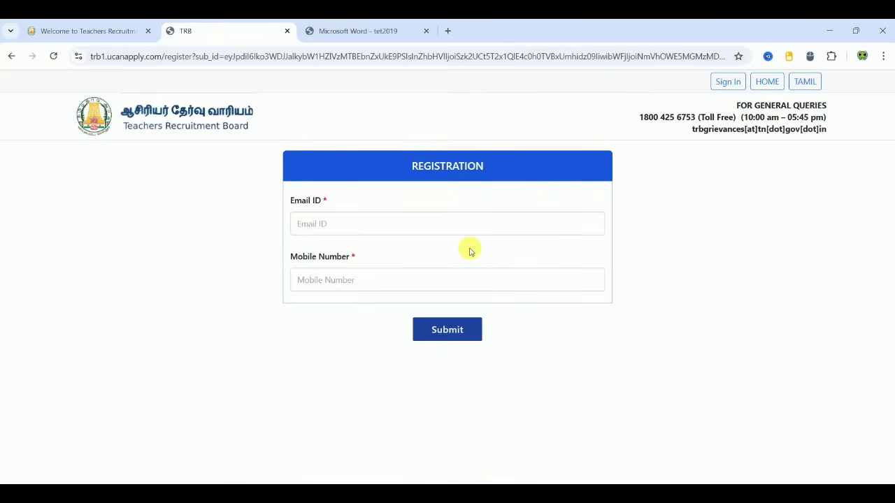
Step: Enter the applicant's e-mail address and verify it with the OTP sent to it
{"action": "left_click", "coordinate": [356, 227]}
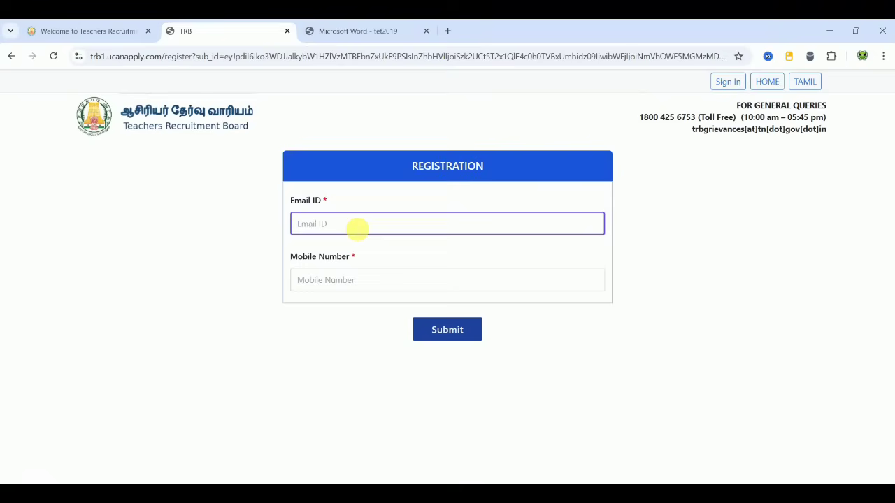
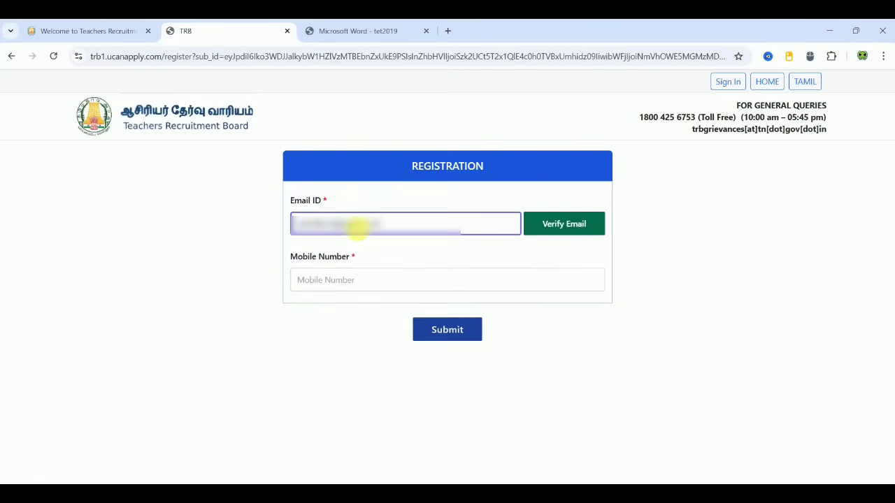
{"action": "left_click", "coordinate": [585, 223]}
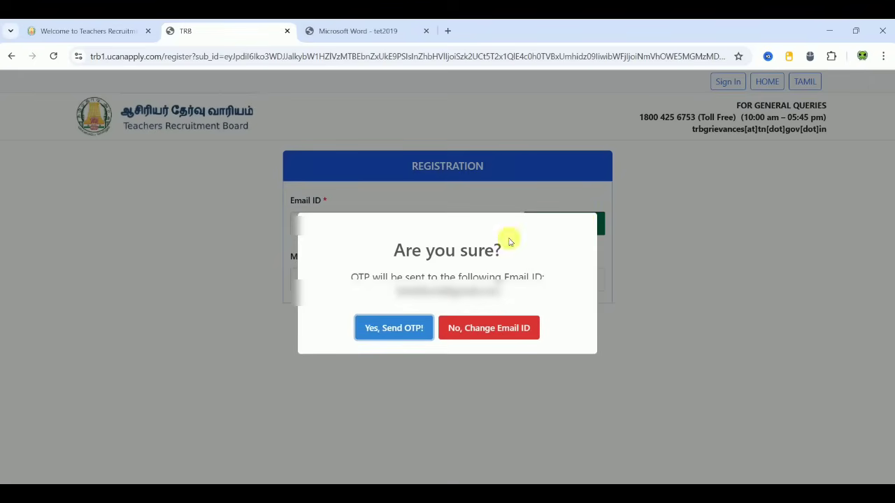
{"action": "left_click", "coordinate": [398, 327]}
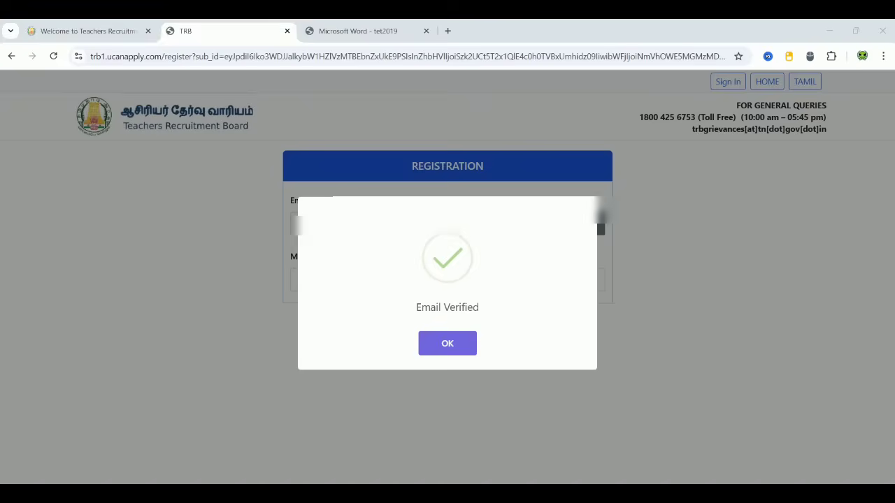
{"action": "left_click", "coordinate": [461, 342]}
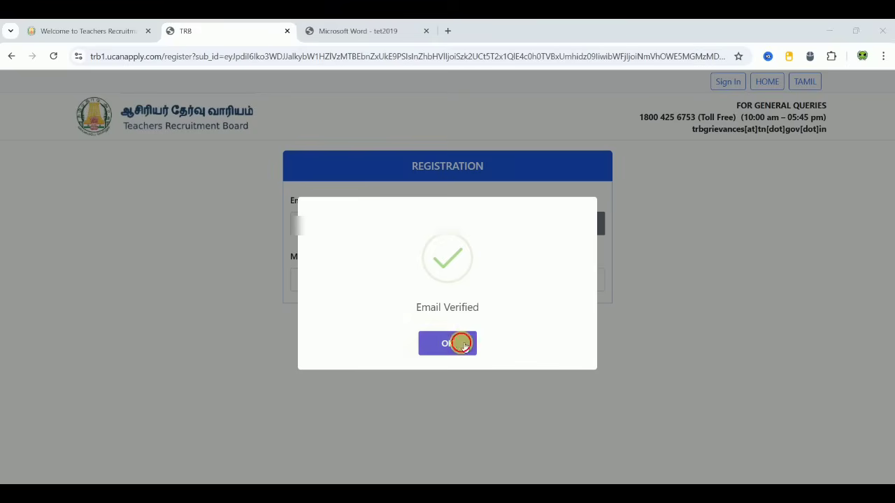
Step: Enter the applicant's mobile number, verify it with the OTP, and submit the registration
{"action": "left_click", "coordinate": [389, 283]}
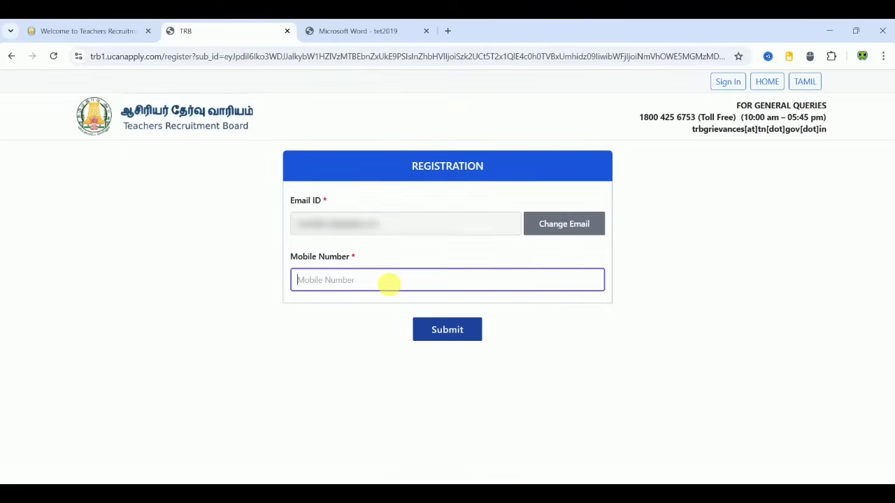
{"action": "type", "text": "9876"}
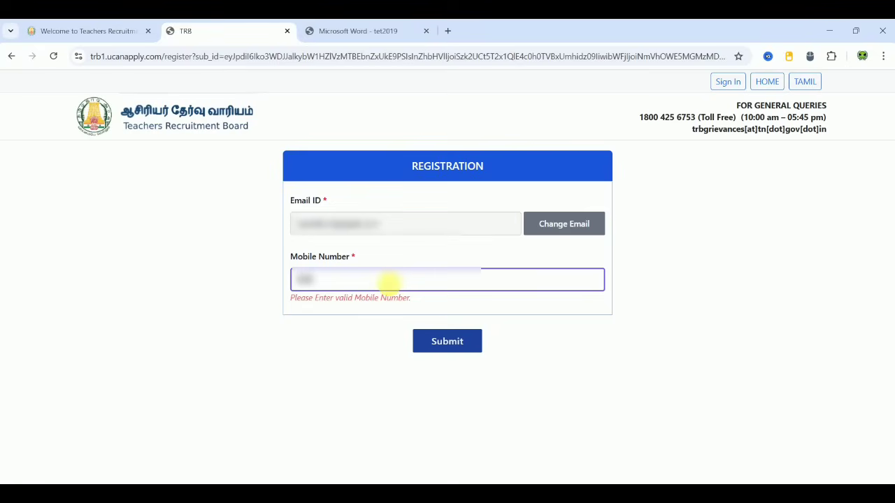
{"action": "type", "text": "543210"}
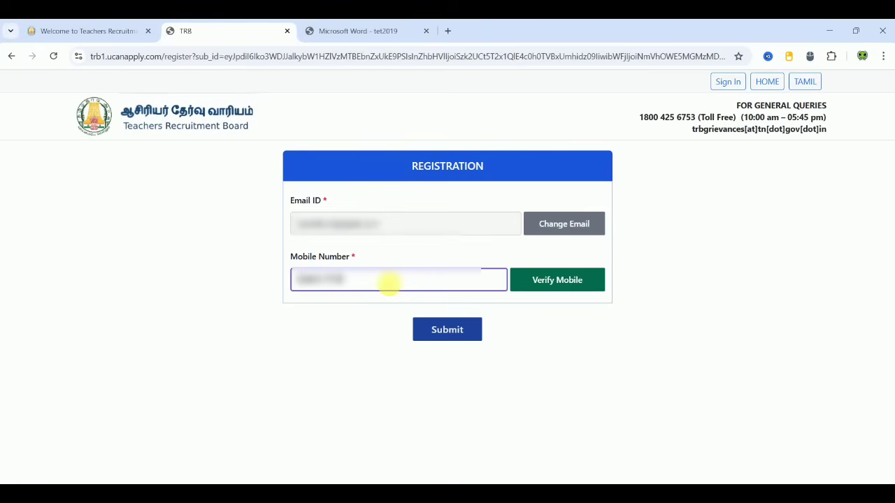
{"action": "left_click", "coordinate": [554, 282]}
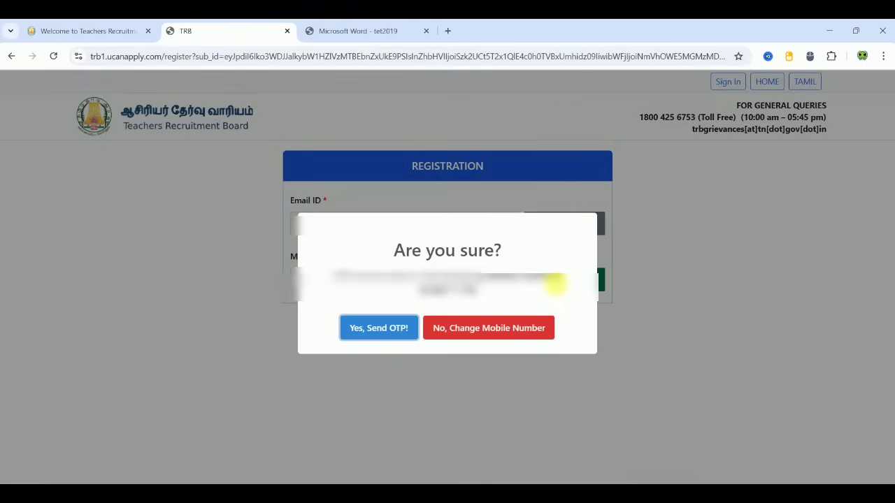
{"action": "left_click", "coordinate": [377, 329]}
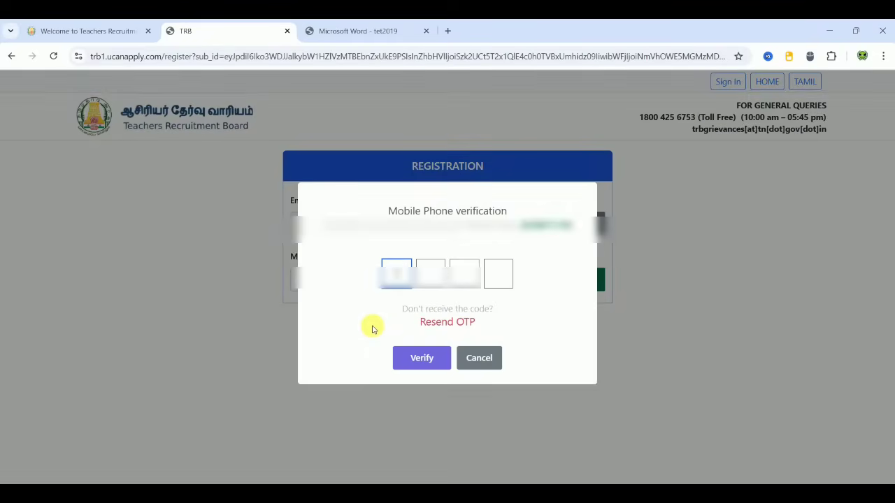
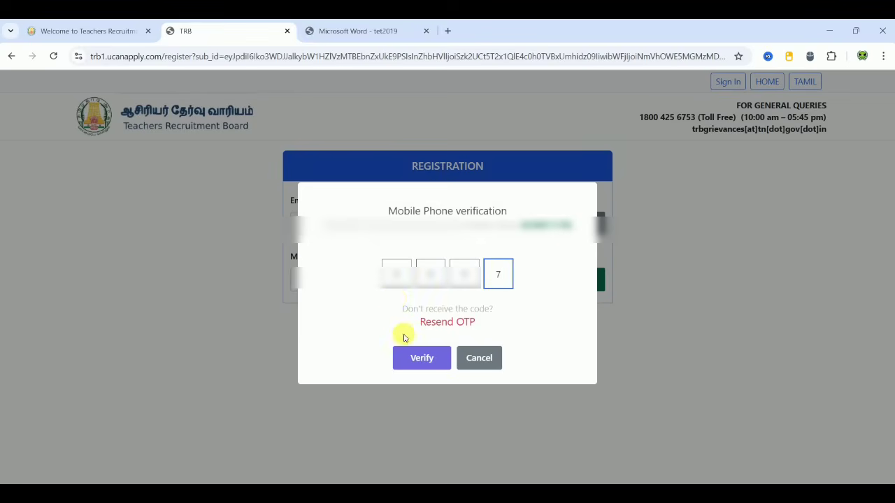
{"action": "left_click", "coordinate": [409, 355]}
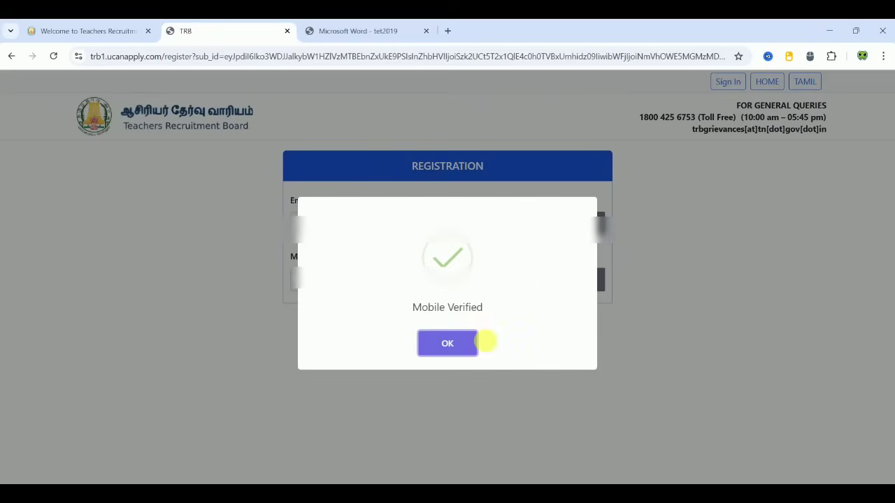
{"action": "left_click", "coordinate": [454, 343]}
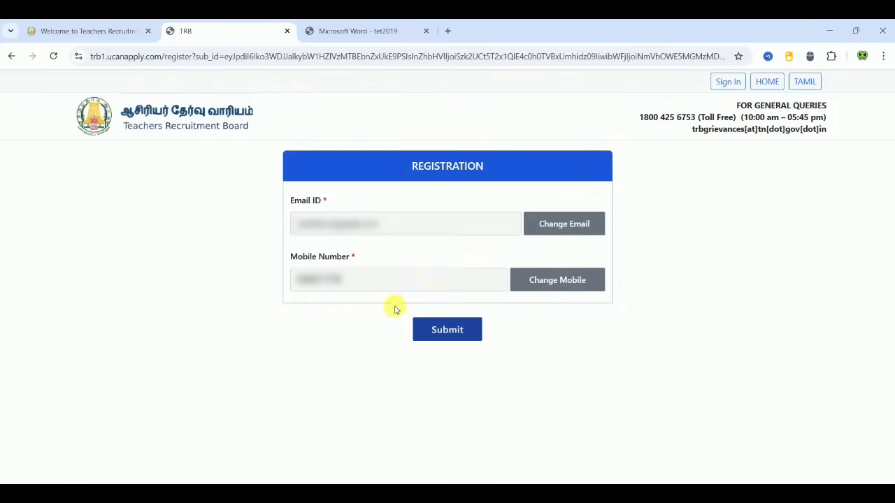
{"action": "left_click", "coordinate": [437, 337]}
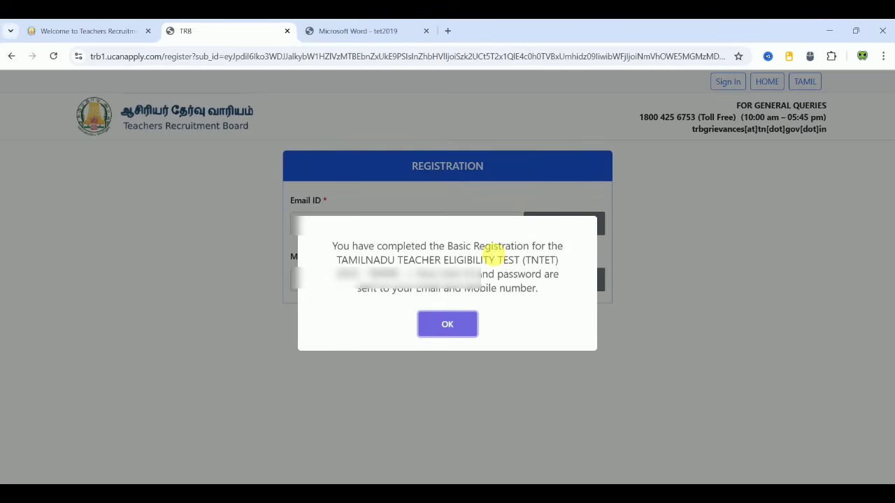
{"action": "left_click", "coordinate": [464, 320]}
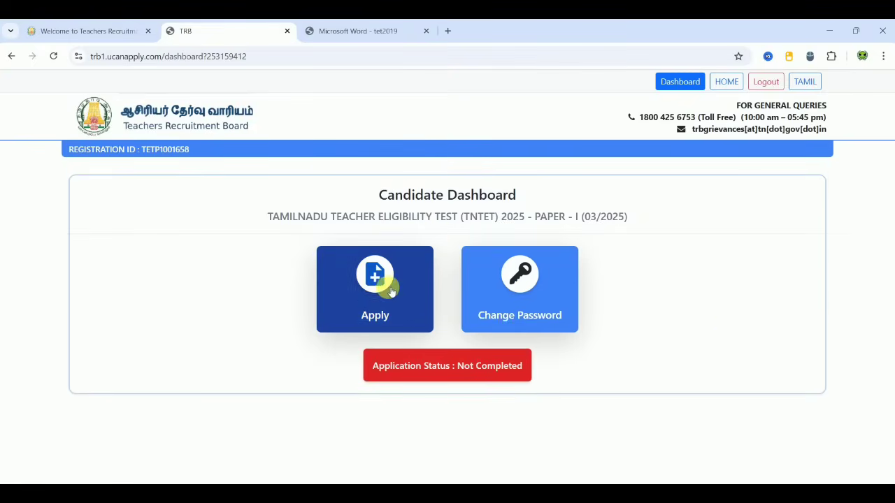
Step: Begin the Paper I application and read through the instructions to candidates PDF
{"action": "left_click", "coordinate": [383, 293]}
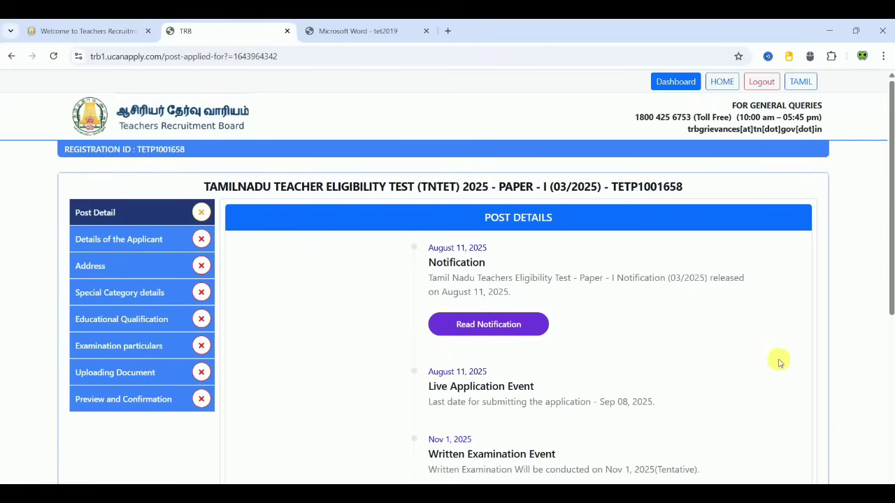
{"action": "scroll", "coordinate": [779, 362], "scroll_direction": "down", "scroll_amount": 5}
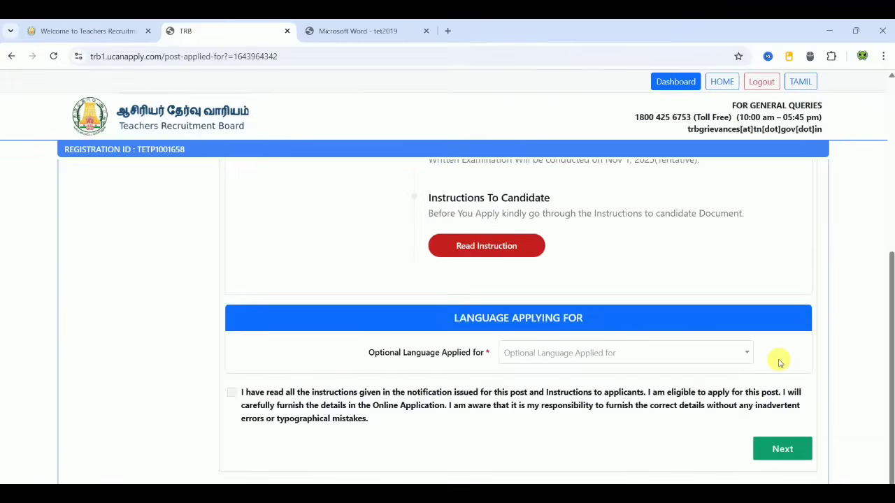
{"action": "scroll", "coordinate": [779, 362], "scroll_direction": "up", "scroll_amount": 1}
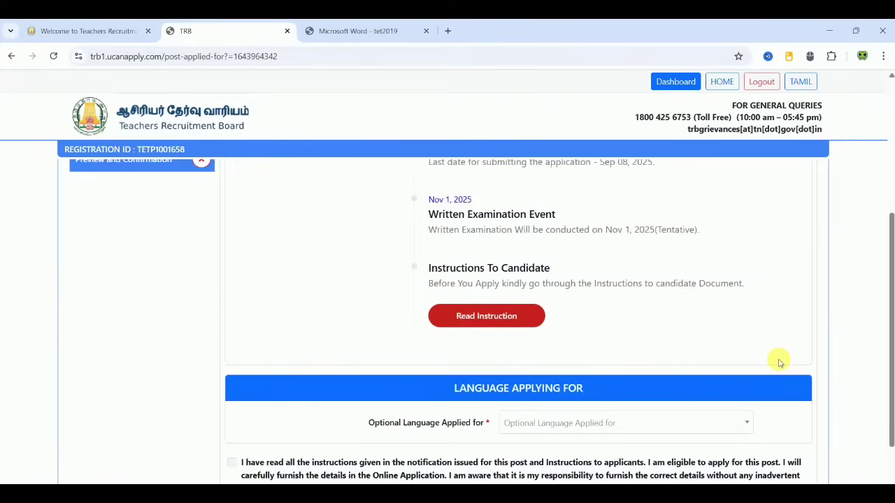
{"action": "left_click", "coordinate": [512, 318]}
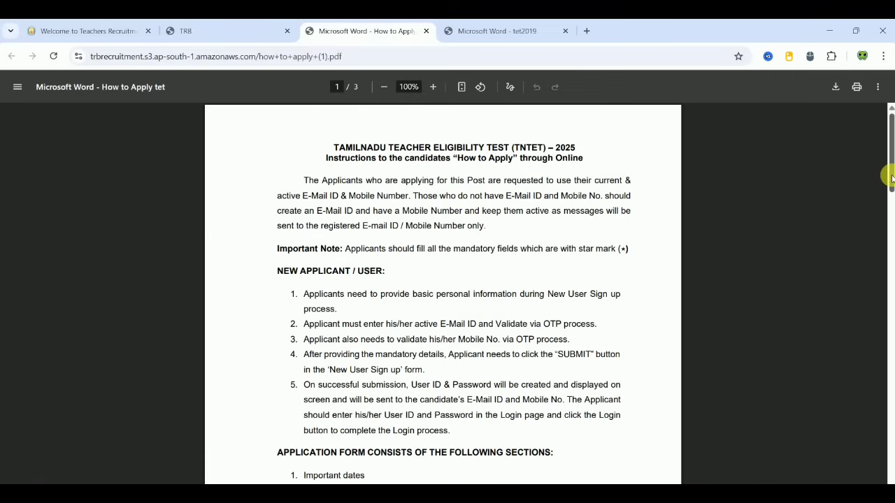
{"action": "left_click_drag", "start_coordinate": [892, 178], "coordinate": [886, 420]}
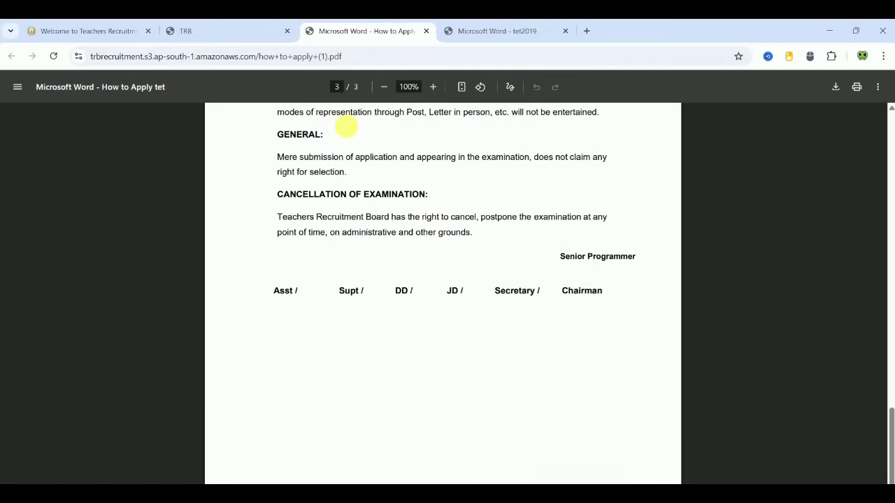
Step: Return to the portal tab and scroll down to the Language Applying For section
{"action": "left_click", "coordinate": [224, 30]}
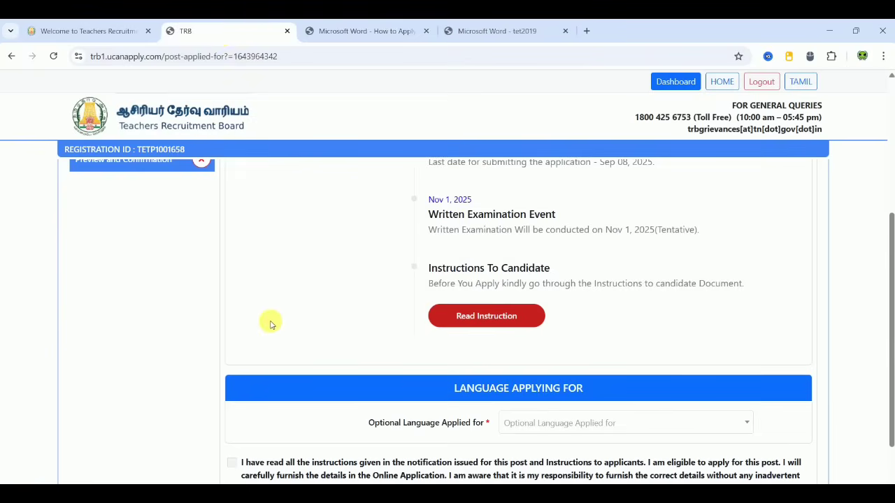
{"action": "scroll", "coordinate": [271, 323], "scroll_direction": "down", "scroll_amount": 1}
{"action": "scroll", "coordinate": [271, 323], "scroll_direction": "down", "scroll_amount": 1}
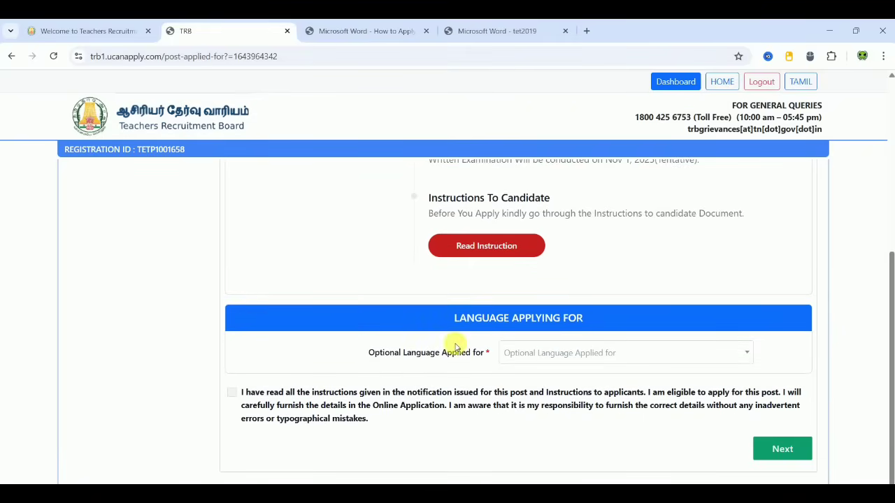
Step: Choose Tamil as the optional language, accept the declaration, and continue to Personal Details
{"action": "left_click", "coordinate": [525, 352]}
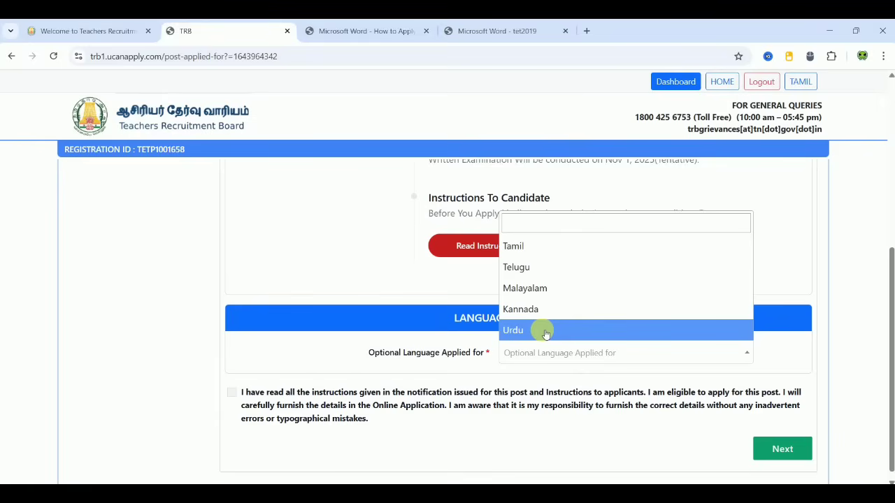
{"action": "left_click", "coordinate": [539, 249]}
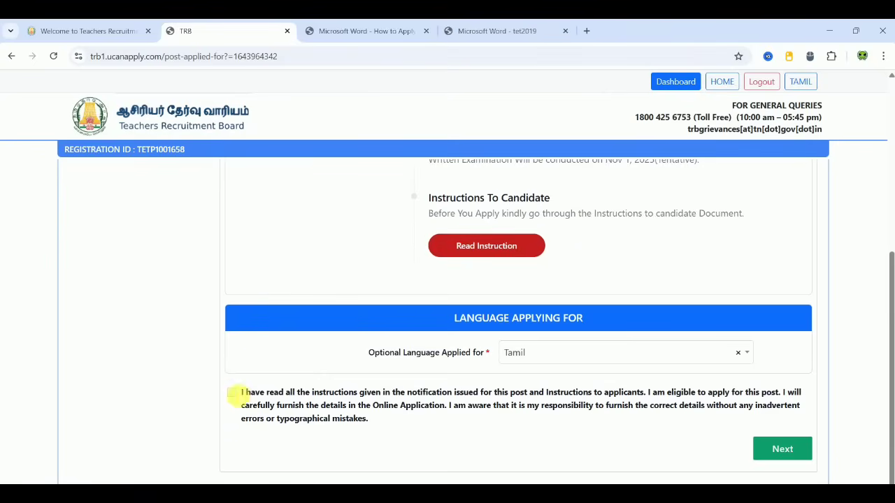
{"action": "left_click", "coordinate": [231, 393]}
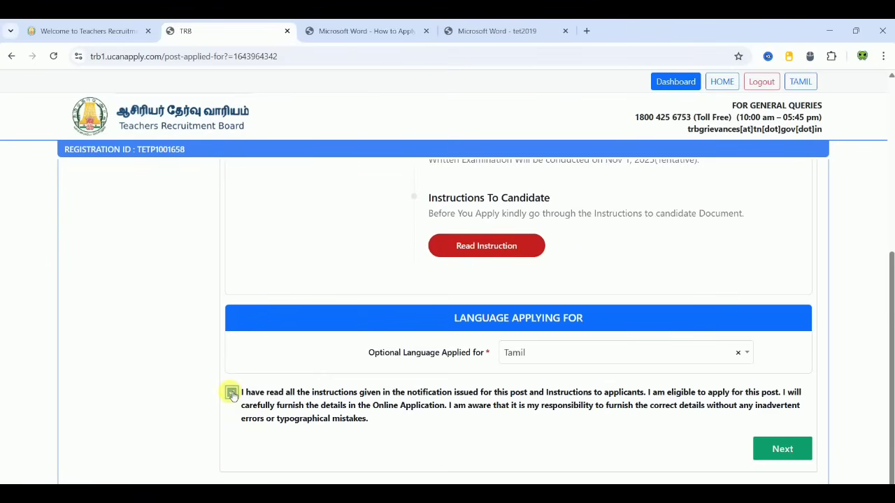
{"action": "left_click", "coordinate": [783, 448]}
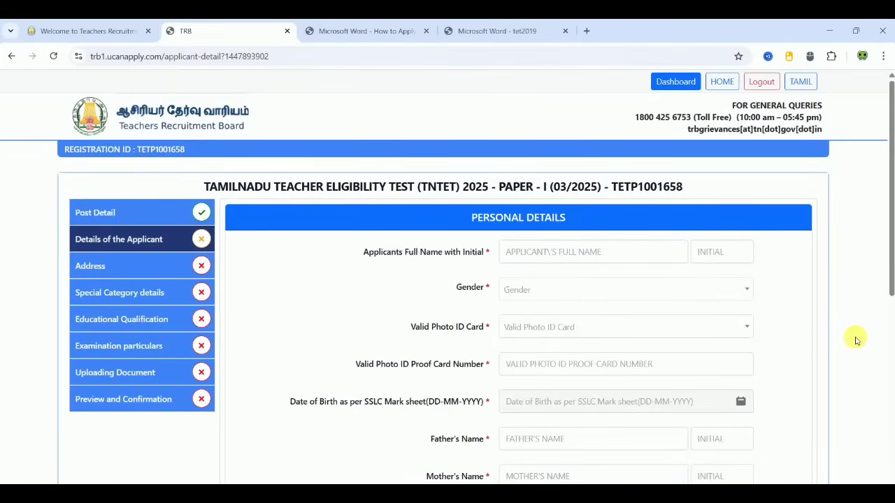
Step: Enter the applicant's name and initial, and set gender to Male and photo ID to PAN Card
{"action": "scroll", "coordinate": [857, 340], "scroll_direction": "down", "scroll_amount": 2}
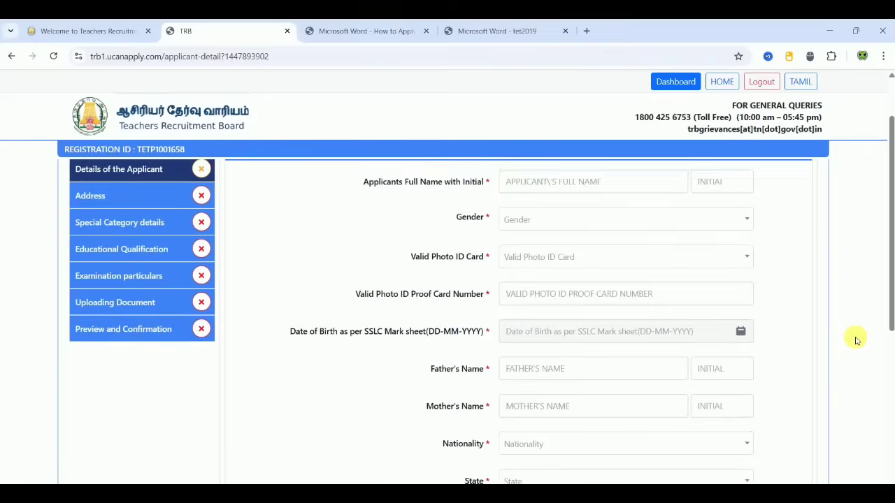
{"action": "scroll", "coordinate": [857, 341], "scroll_direction": "up", "scroll_amount": 1}
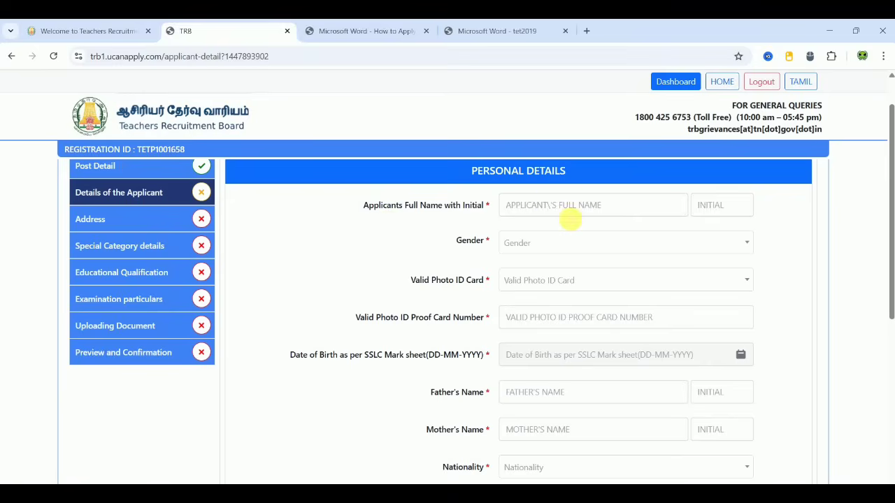
{"action": "left_click", "coordinate": [571, 218]}
{"action": "type", "text": "XXXXXXXXXXXXX"}
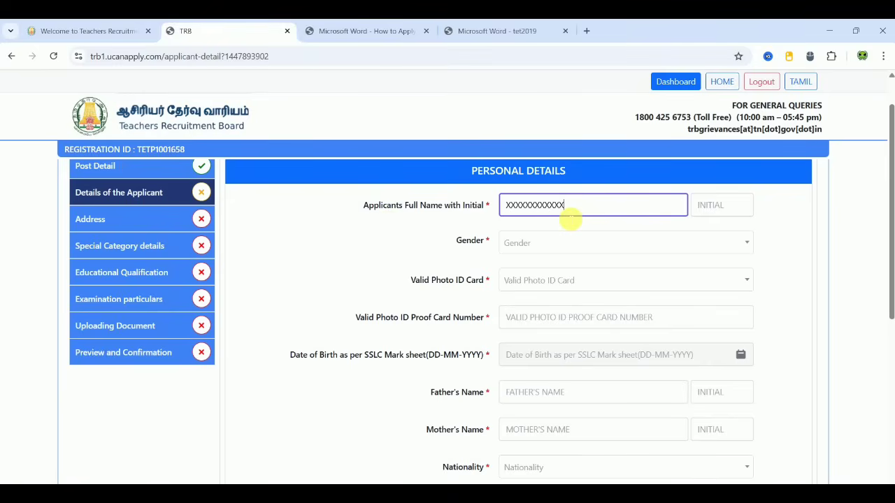
{"action": "left_click", "coordinate": [720, 205]}
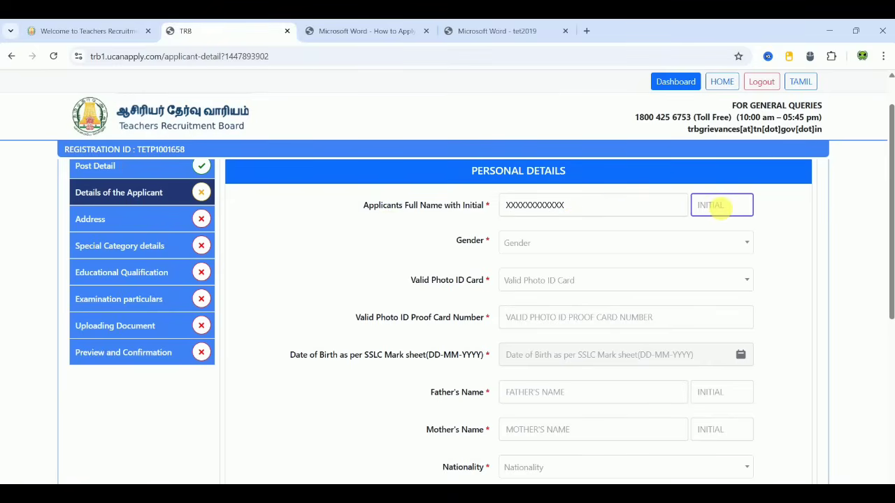
{"action": "type", "text": "X"}
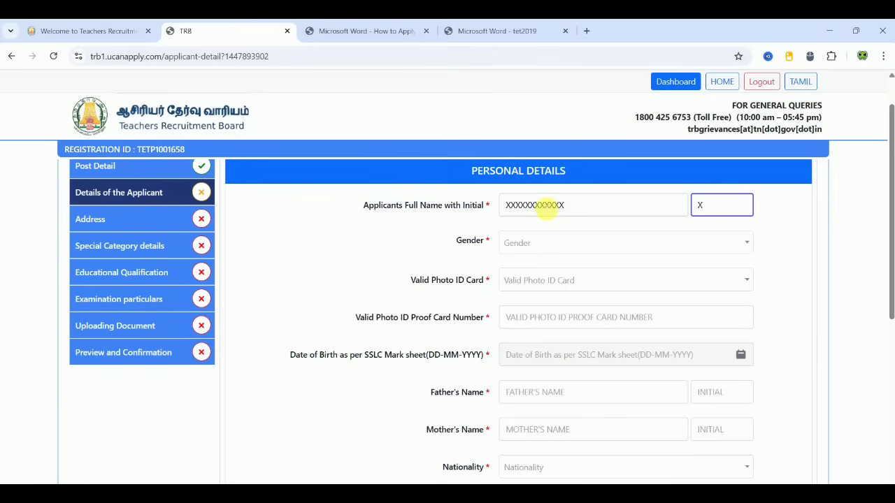
{"action": "left_click", "coordinate": [539, 243]}
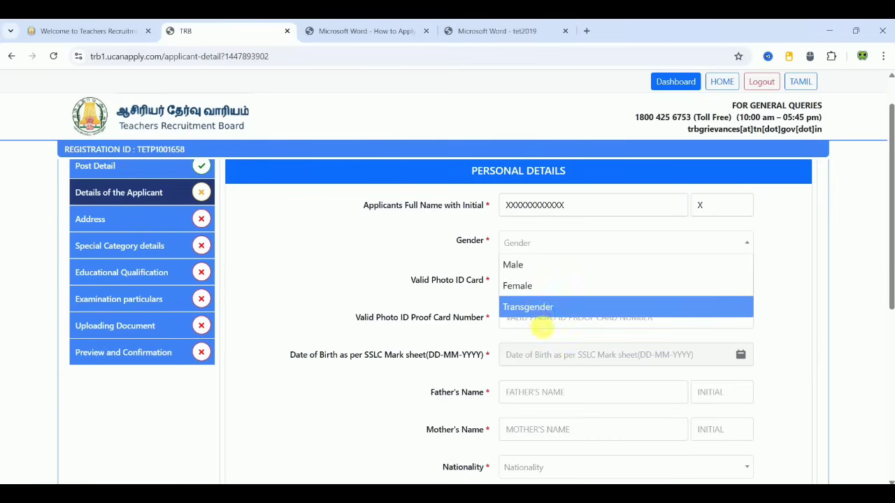
{"action": "left_click", "coordinate": [535, 270]}
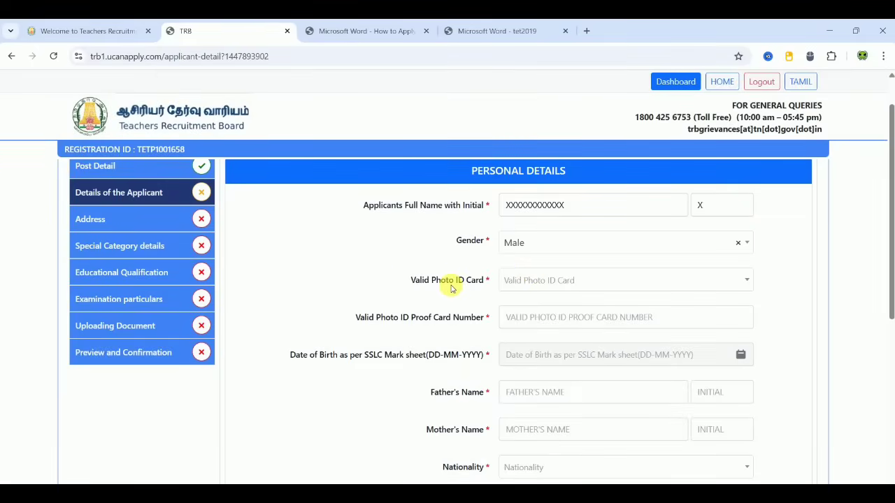
{"action": "left_click", "coordinate": [532, 284]}
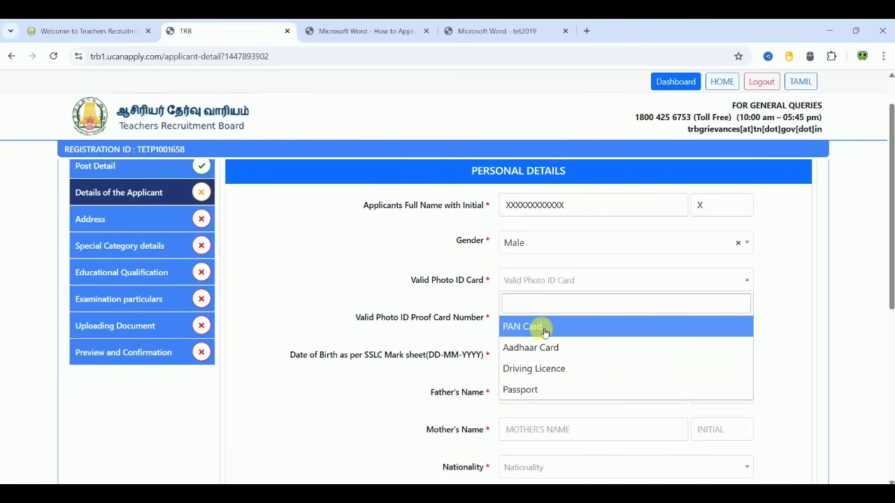
{"action": "left_click", "coordinate": [544, 328]}
{"action": "left_click", "coordinate": [541, 326]}
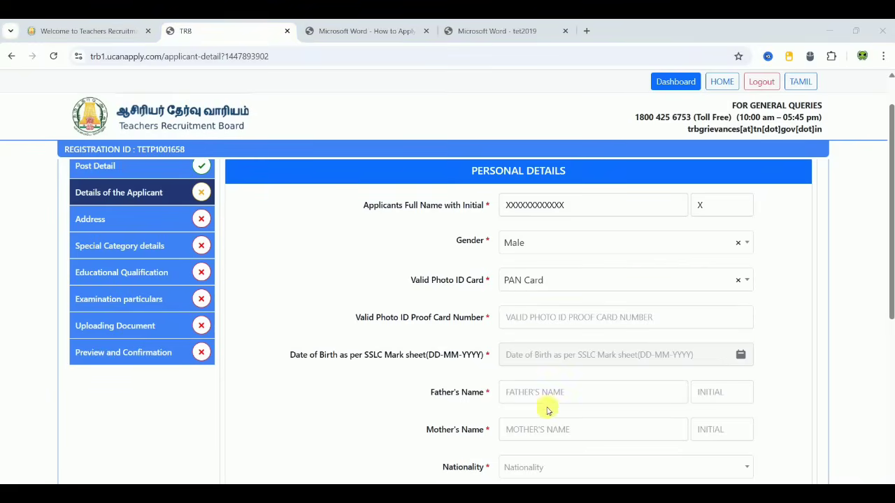
{"action": "left_click", "coordinate": [602, 360]}
{"action": "left_click", "coordinate": [614, 181]}
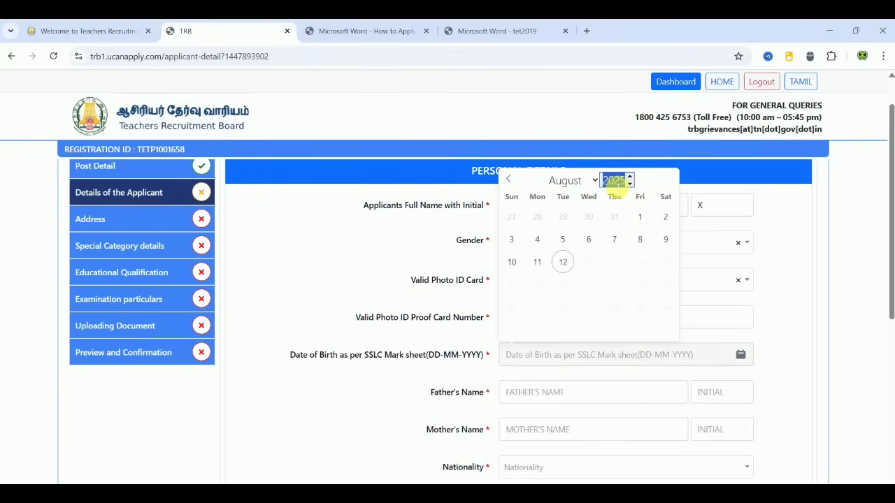
{"action": "type", "text": "1998"}
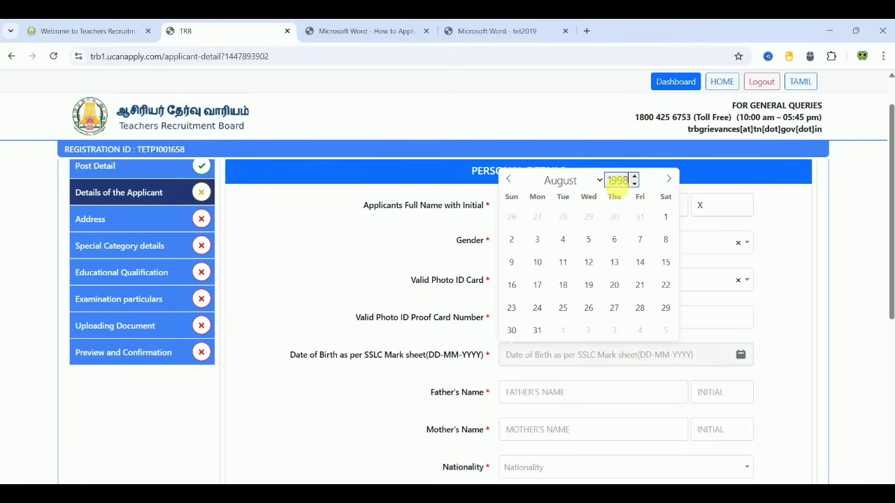
{"action": "left_click", "coordinate": [560, 180]}
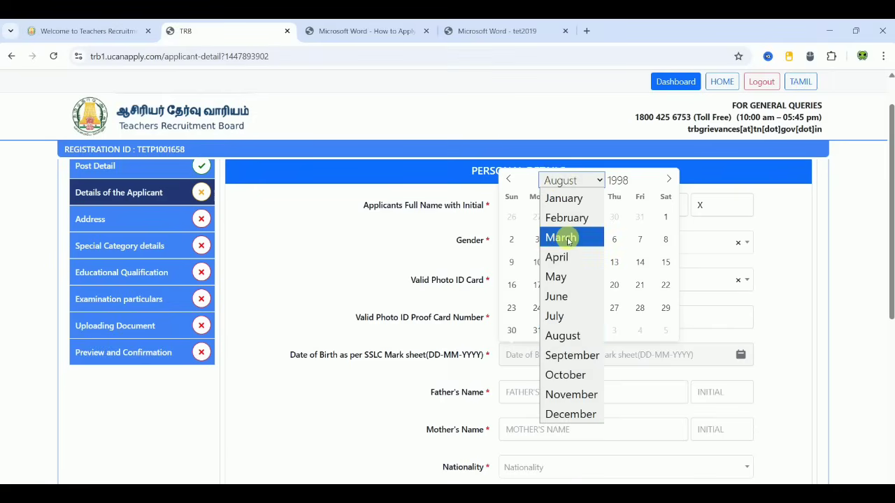
{"action": "left_click", "coordinate": [568, 260]}
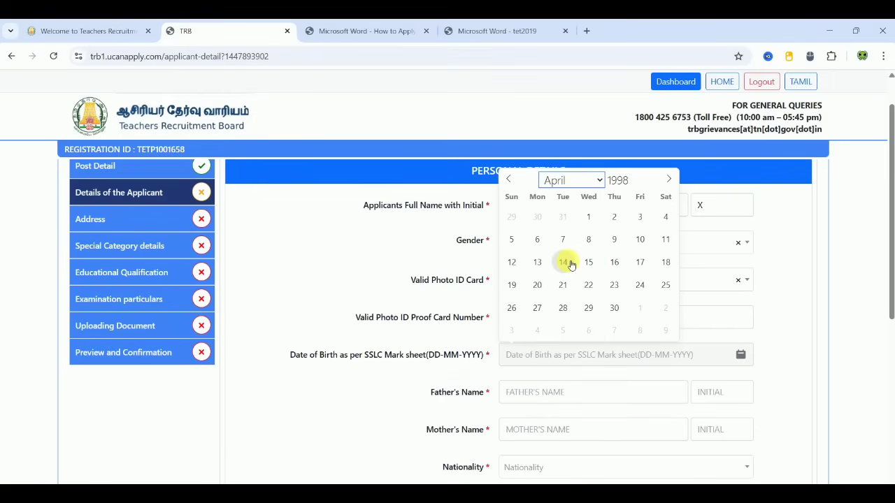
{"action": "left_click", "coordinate": [640, 284]}
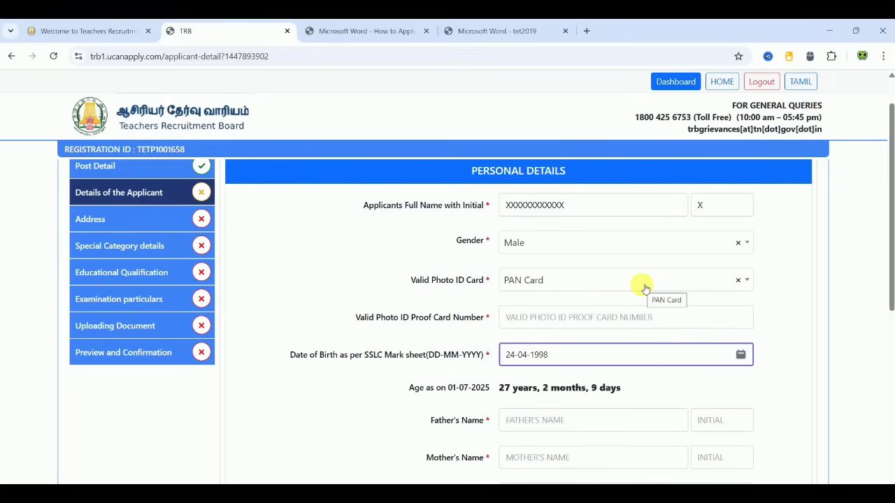
{"action": "left_click", "coordinate": [362, 439]}
Step: Enter the father's and mother's names with their initials
{"action": "scroll", "coordinate": [362, 439], "scroll_direction": "down", "scroll_amount": 2}
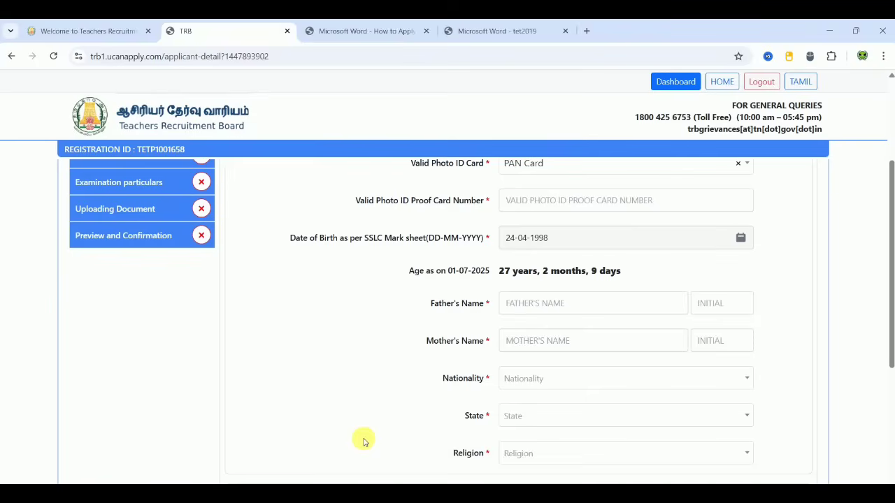
{"action": "left_click", "coordinate": [614, 302]}
{"action": "type", "text": "XXXXXXXXX"}
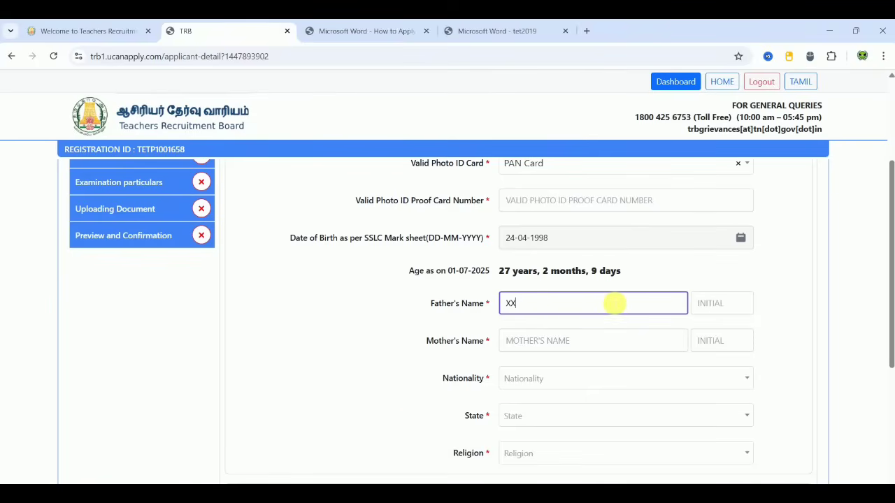
{"action": "left_click", "coordinate": [718, 314]}
{"action": "type", "text": "XXXXXXX"}
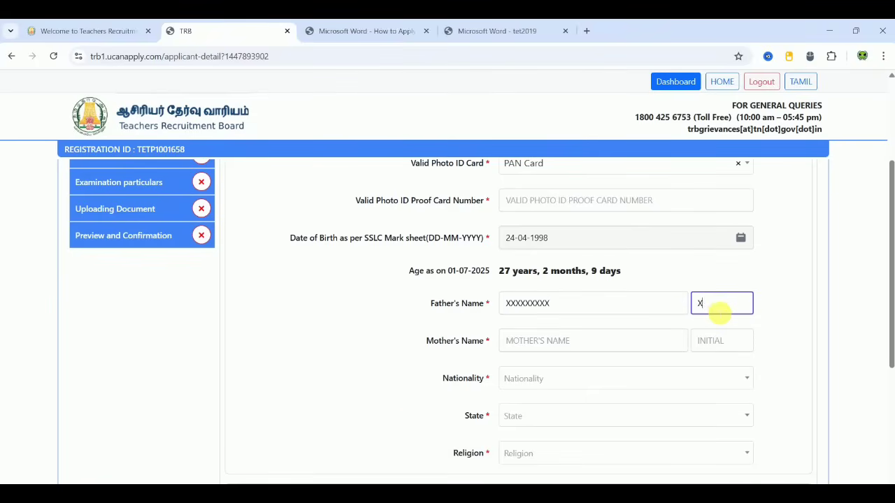
{"action": "left_click", "coordinate": [564, 341]}
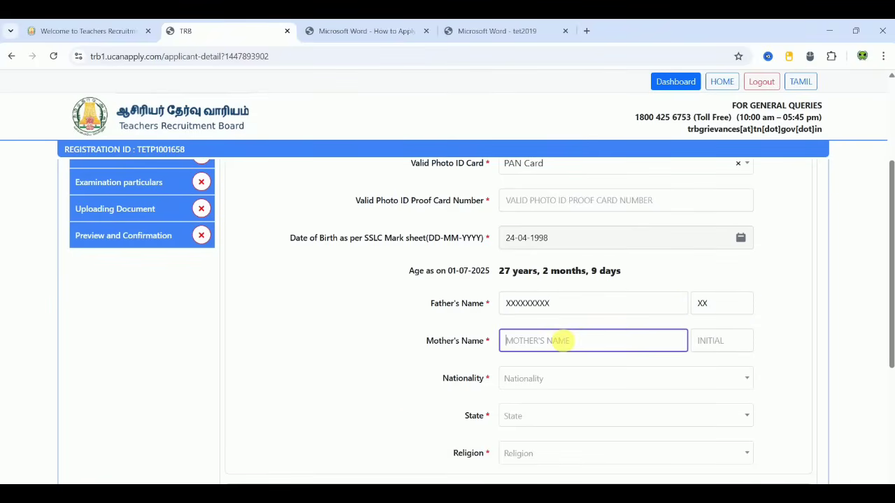
{"action": "type", "text": "XXXXXXXXXX"}
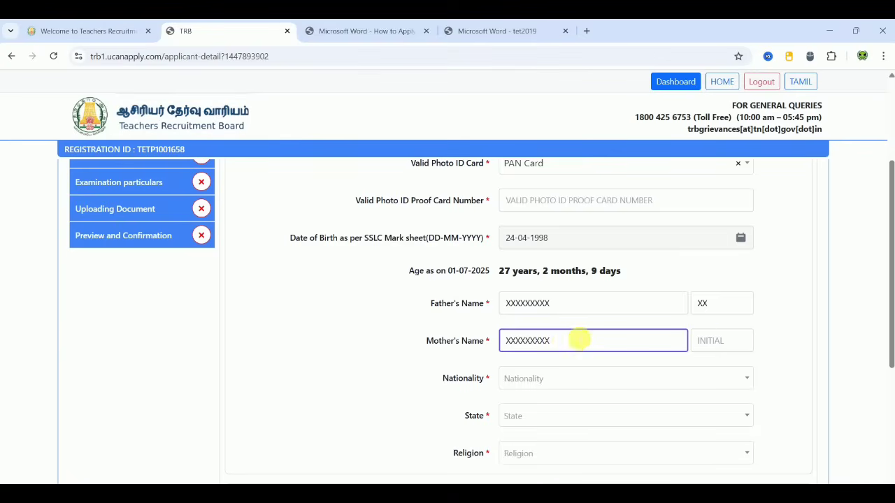
{"action": "left_click", "coordinate": [721, 340]}
{"action": "type", "text": "XX"}
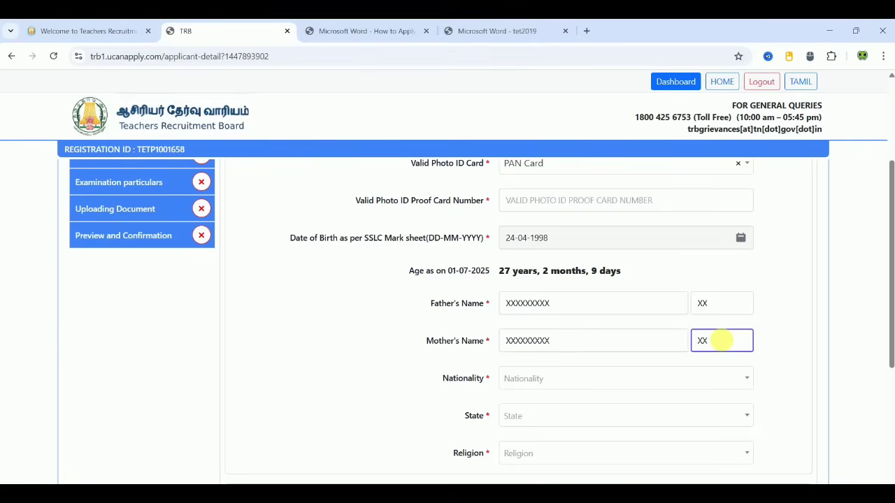
{"action": "left_click", "coordinate": [365, 354]}
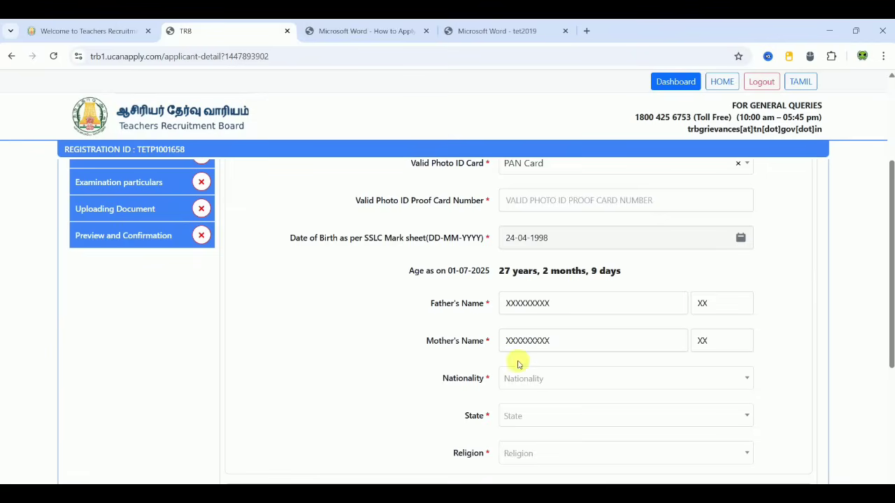
Step: Set nationality to Indian, state to Tamil Nadu, and religion to Hindu
{"action": "left_click", "coordinate": [581, 381]}
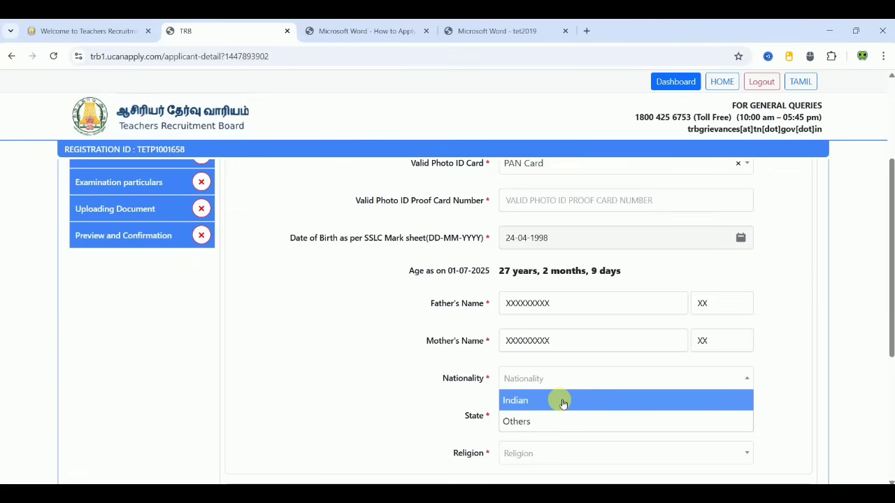
{"action": "left_click", "coordinate": [563, 400]}
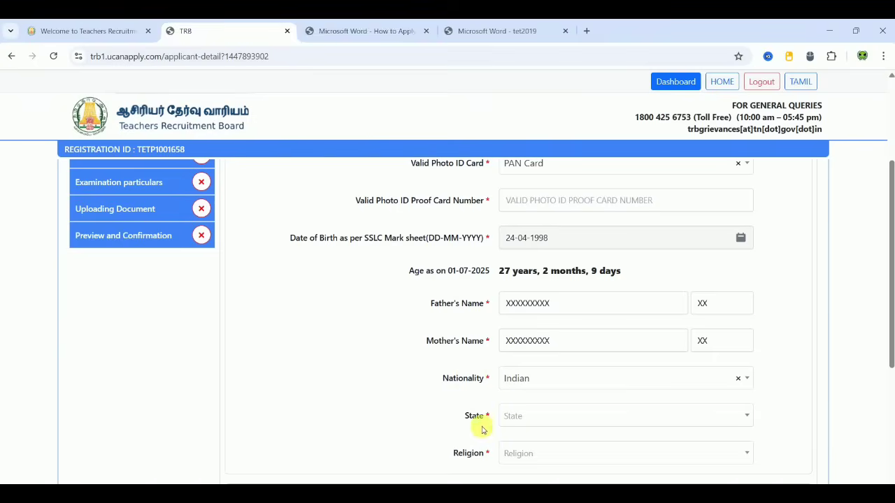
{"action": "left_click", "coordinate": [541, 416]}
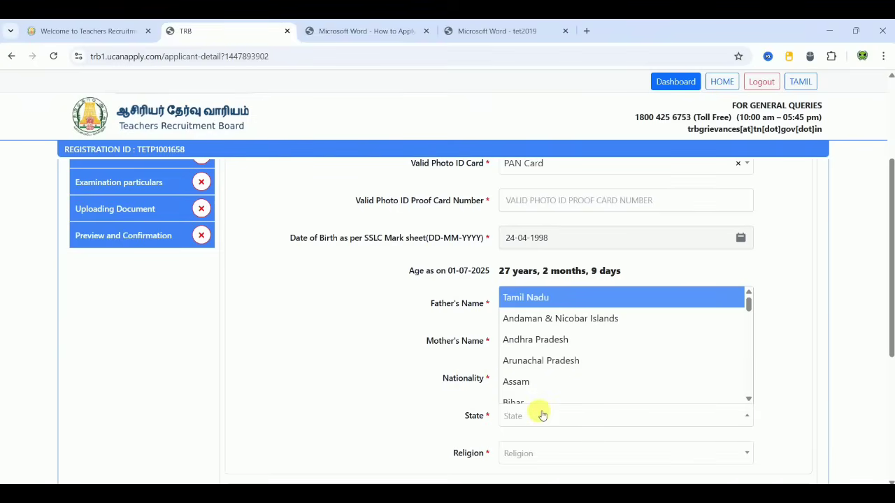
{"action": "left_click", "coordinate": [569, 298]}
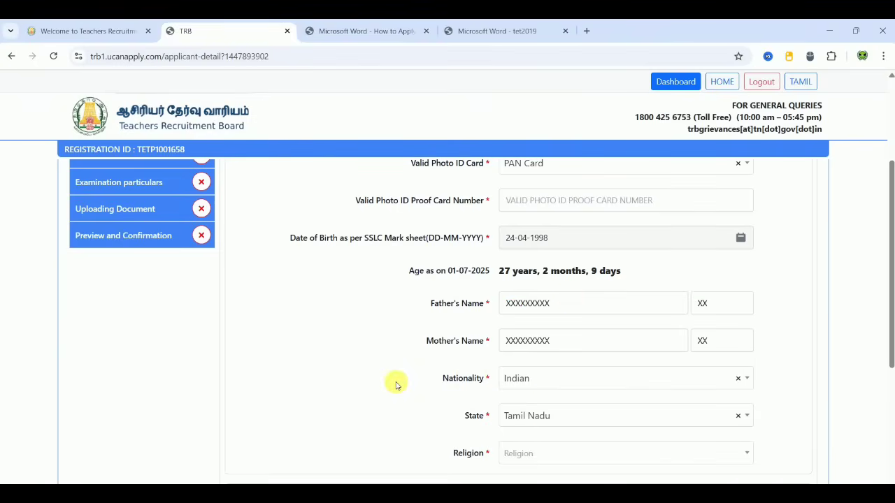
{"action": "left_click", "coordinate": [604, 453]}
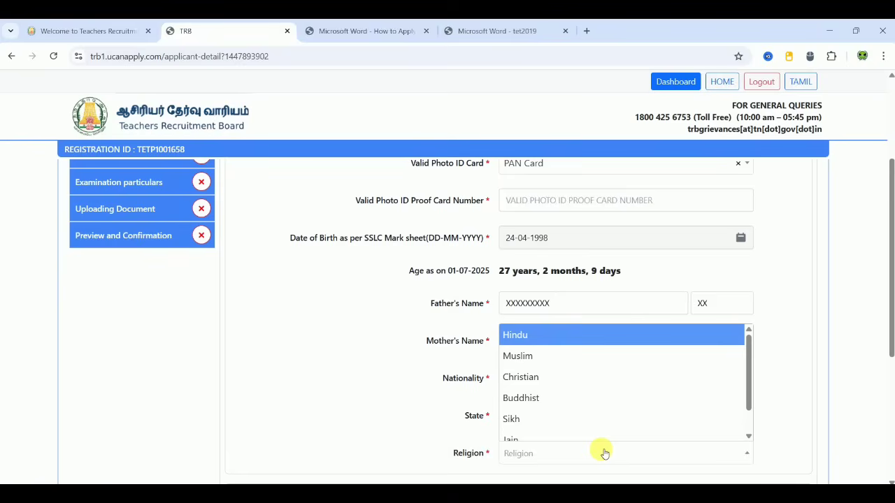
{"action": "left_click", "coordinate": [547, 346]}
Step: Select Backward Class (BC) in the Community dropdown and confirm the choice as final
{"action": "scroll", "coordinate": [407, 369], "scroll_direction": "down", "scroll_amount": 4}
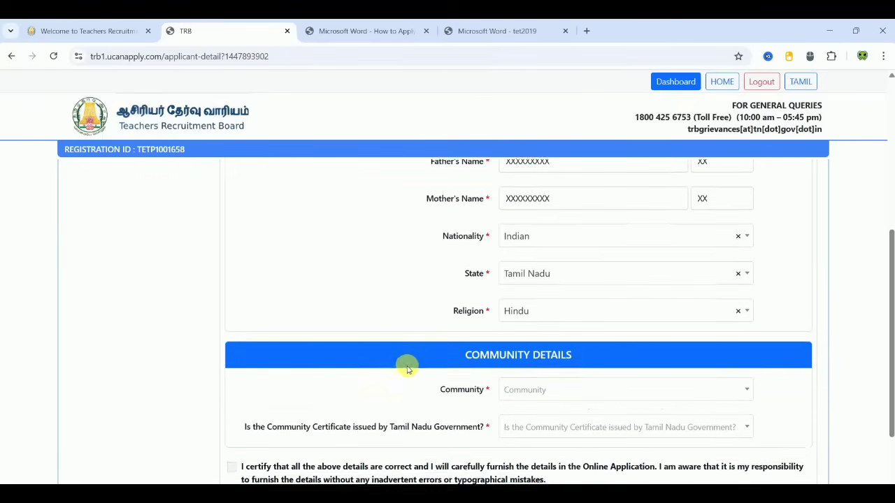
{"action": "scroll", "coordinate": [408, 369], "scroll_direction": "down", "scroll_amount": 1}
{"action": "scroll", "coordinate": [408, 369], "scroll_direction": "down", "scroll_amount": 1}
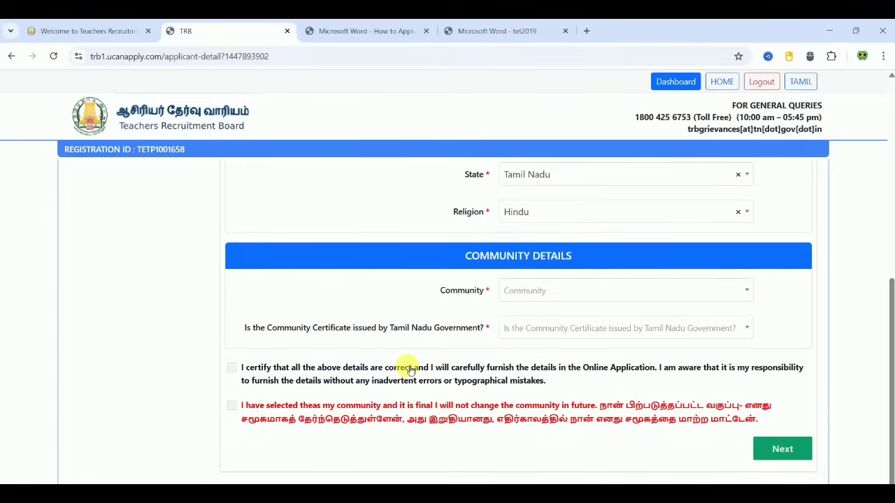
{"action": "left_click", "coordinate": [546, 289]}
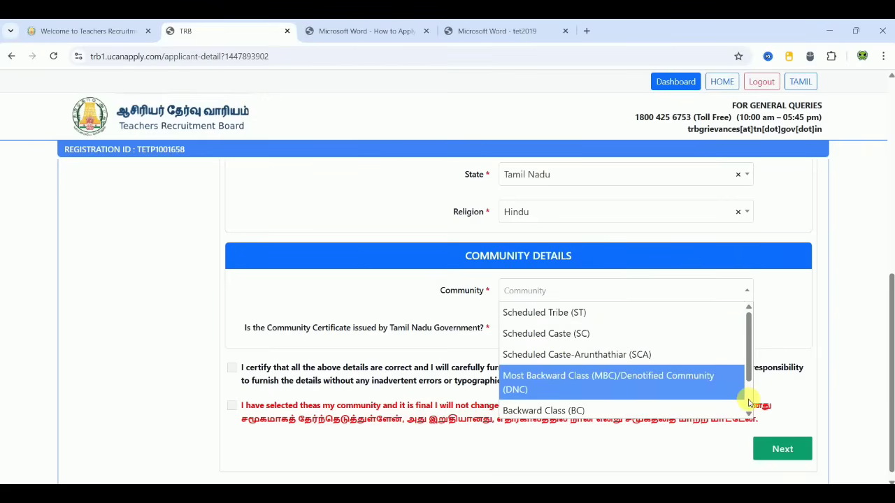
{"action": "scroll", "coordinate": [749, 399], "scroll_direction": "down", "scroll_amount": 1}
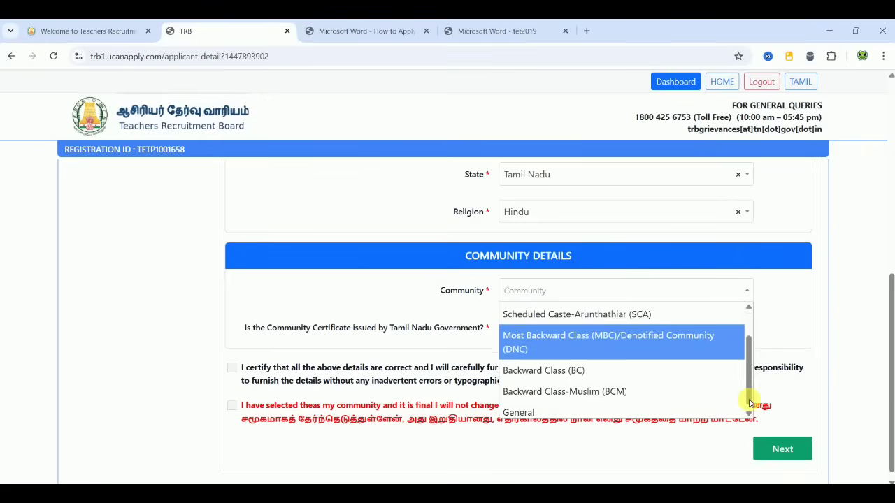
{"action": "left_click", "coordinate": [583, 366]}
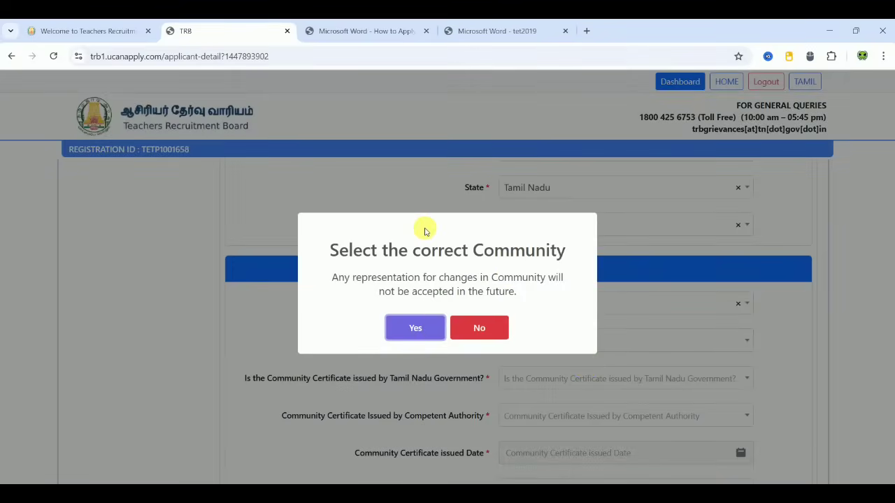
{"action": "left_click", "coordinate": [422, 327]}
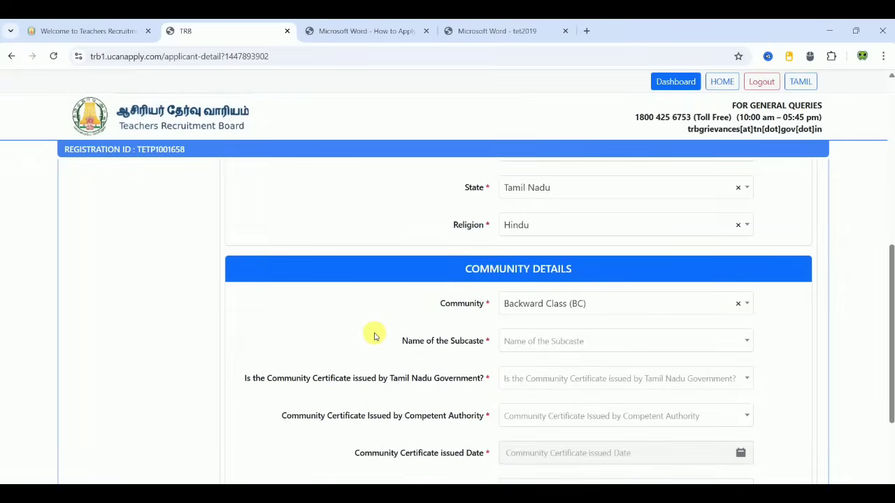
{"action": "scroll", "coordinate": [374, 337], "scroll_direction": "down", "scroll_amount": 3}
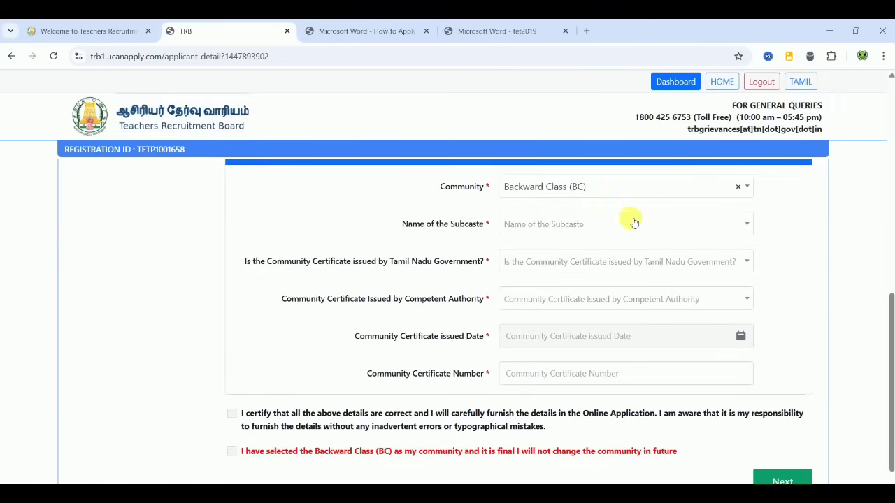
Step: Search the subcaste list for 'gav' and select Gavarai
{"action": "left_click", "coordinate": [634, 223]}
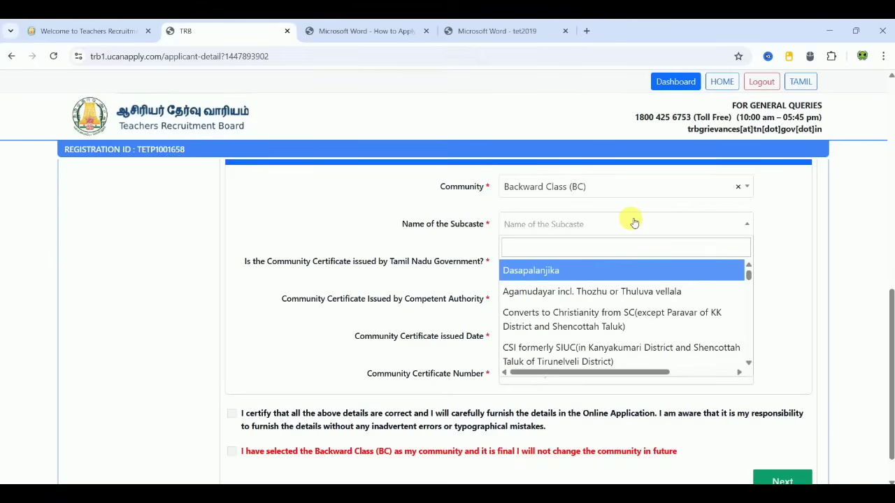
{"action": "scroll", "coordinate": [748, 316], "scroll_direction": "down", "scroll_amount": 3}
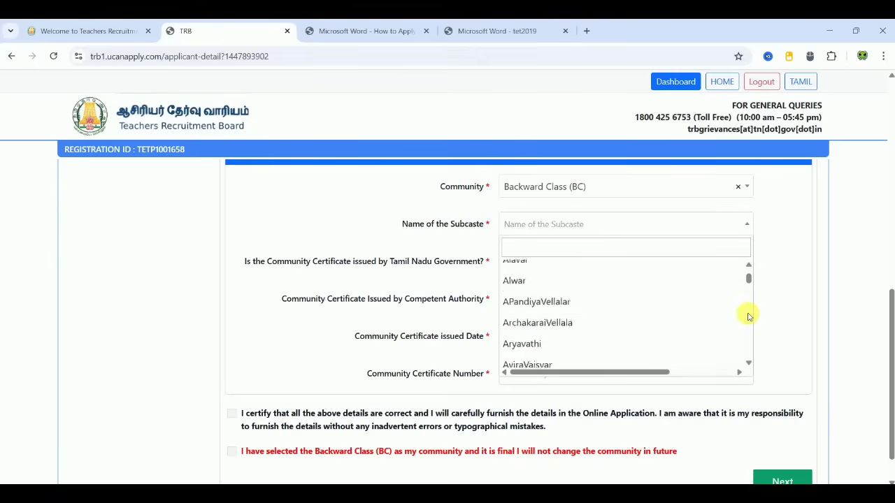
{"action": "scroll", "coordinate": [748, 316], "scroll_direction": "down", "scroll_amount": 1}
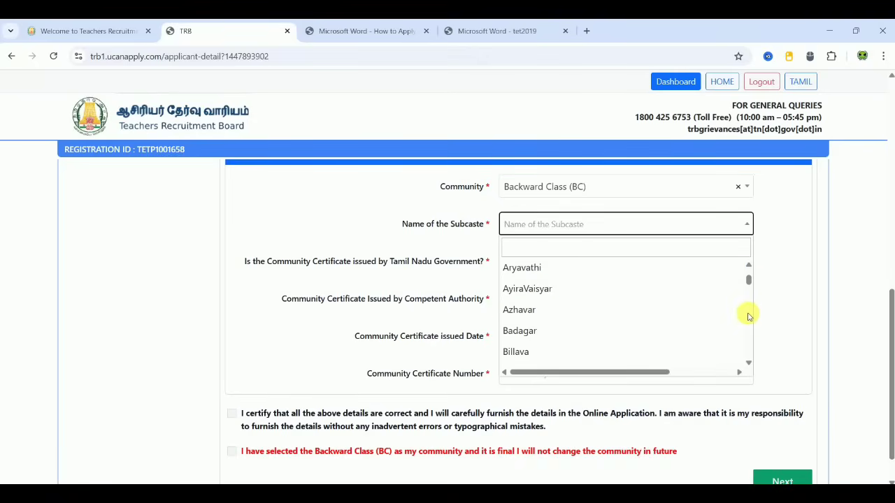
{"action": "left_click", "coordinate": [646, 247]}
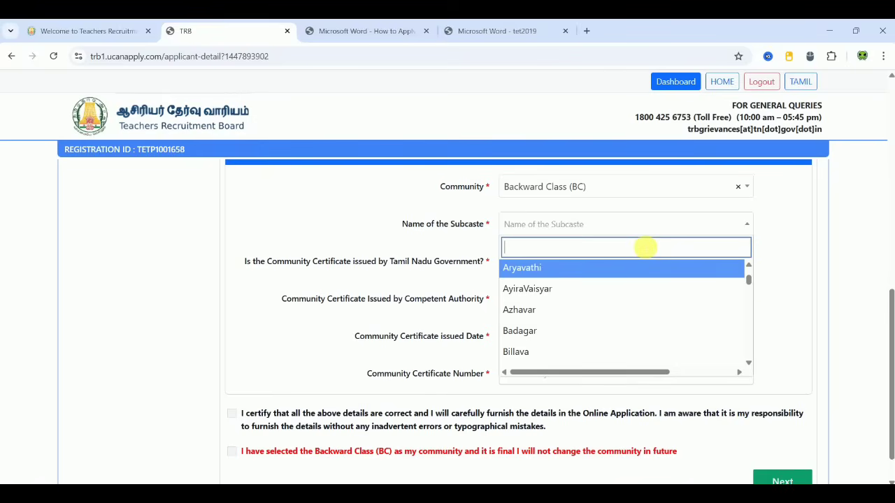
{"action": "type", "text": "h"}
{"action": "key", "text": "BackSpace"}
{"action": "type", "text": "gac"}
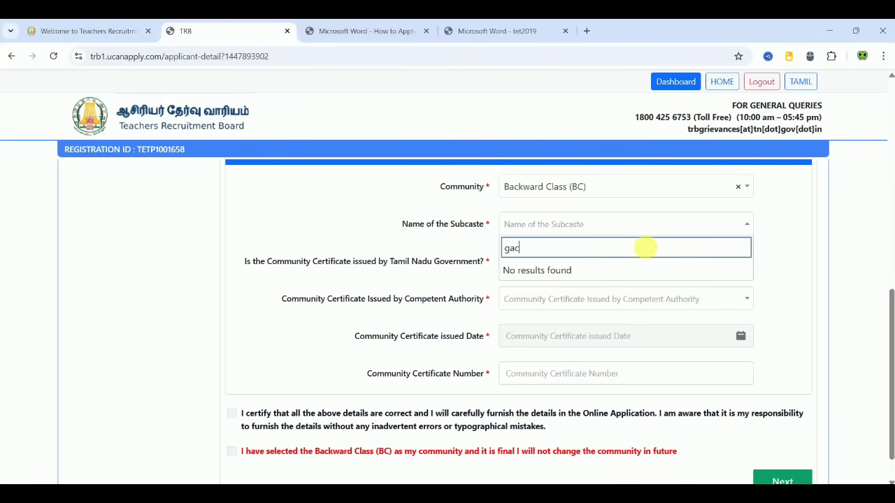
{"action": "key", "text": "BackSpace"}
{"action": "type", "text": "v"}
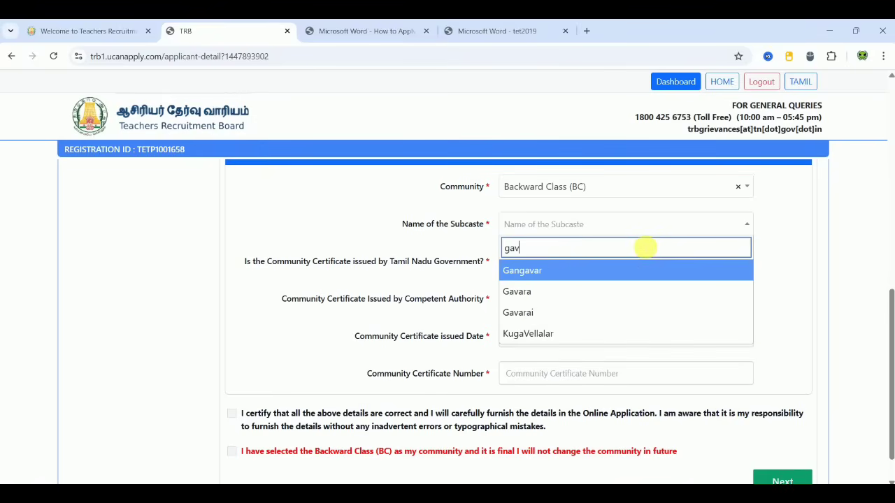
{"action": "left_click", "coordinate": [561, 313]}
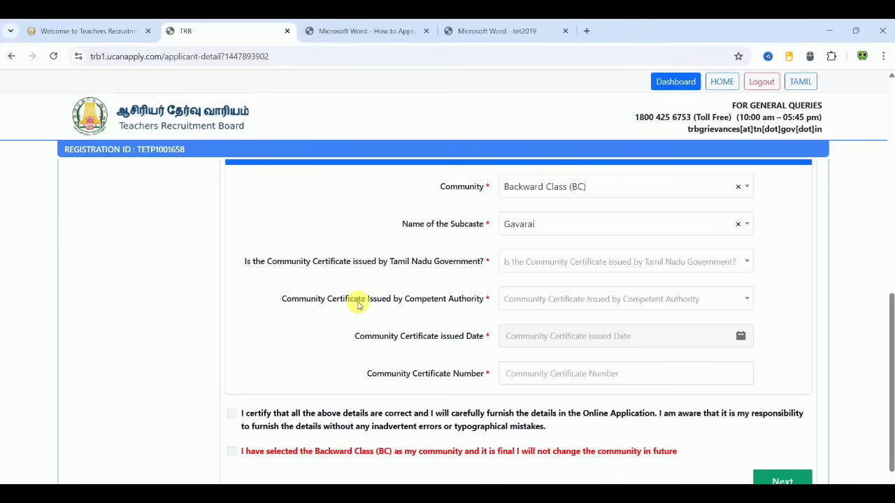
Step: Mark the community certificate as issued in Tamil Nadu by the BC/BCM/MBC/DNC Deputy Tahsildar
{"action": "left_click", "coordinate": [617, 263]}
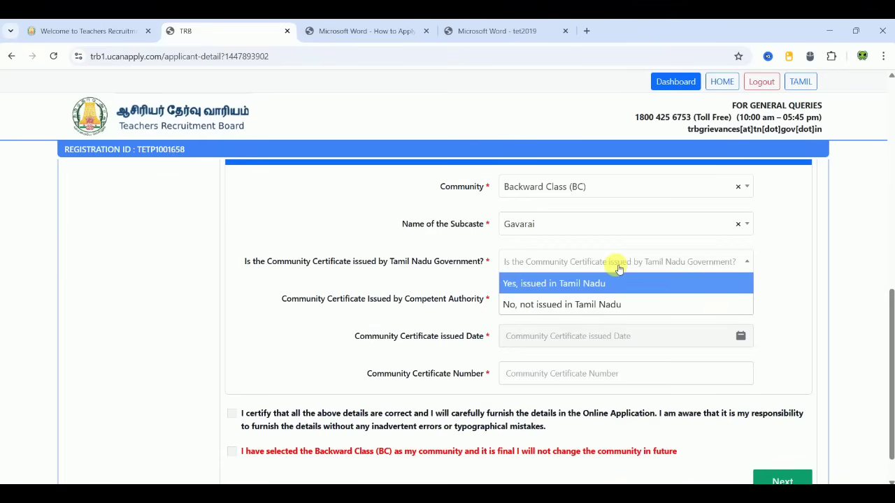
{"action": "left_click", "coordinate": [582, 286]}
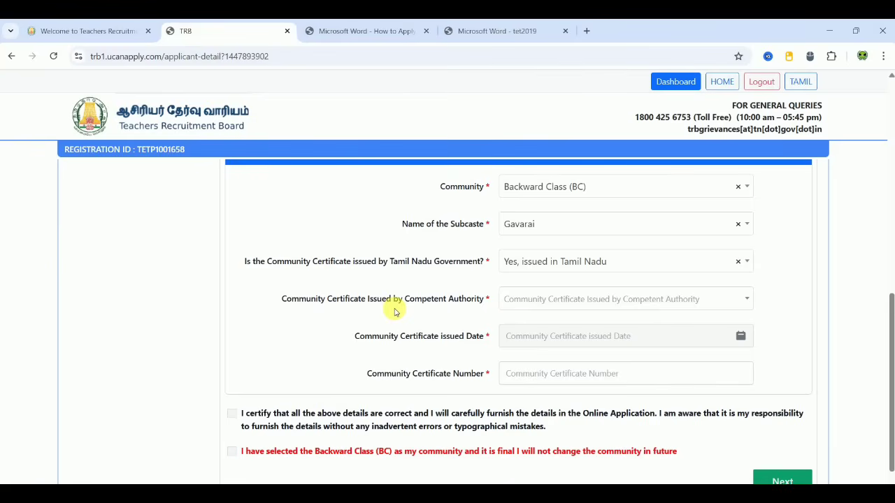
{"action": "left_click", "coordinate": [534, 306]}
{"action": "left_click", "coordinate": [538, 320]}
{"action": "left_click", "coordinate": [542, 307]}
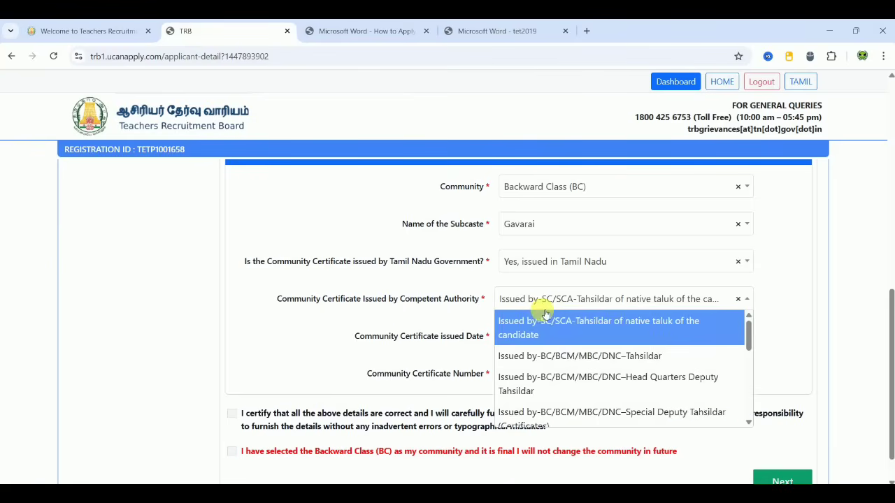
{"action": "left_click", "coordinate": [545, 314]}
{"action": "left_click", "coordinate": [630, 297]}
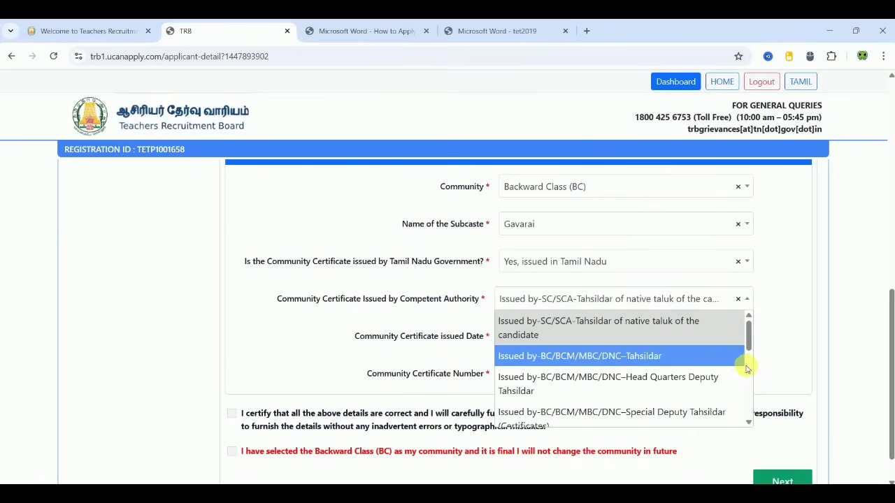
{"action": "scroll", "coordinate": [747, 367], "scroll_direction": "down", "scroll_amount": 3}
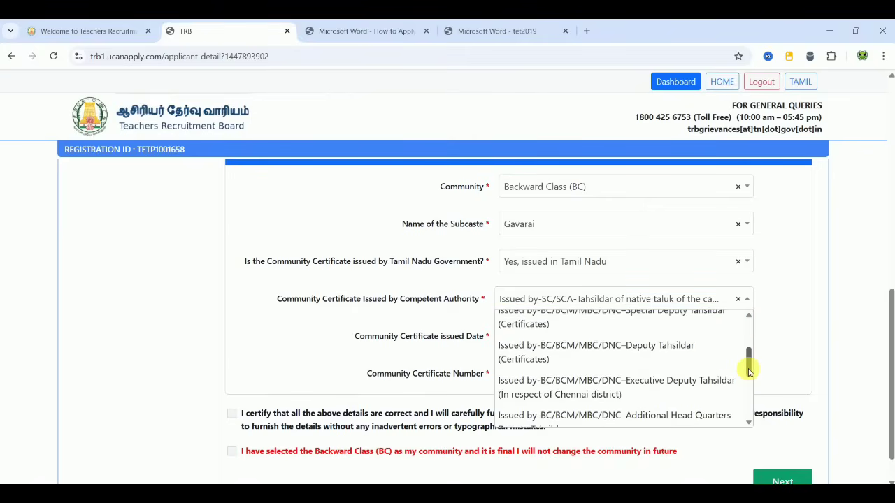
{"action": "left_click", "coordinate": [683, 354]}
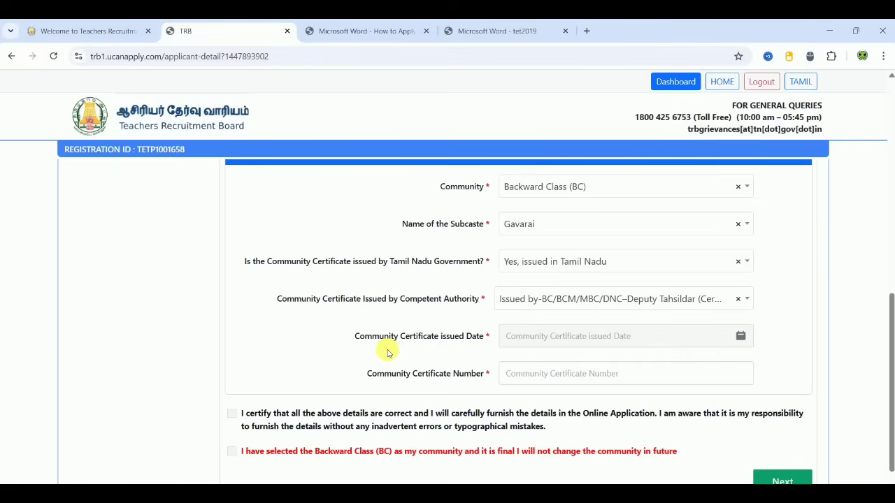
Step: Set a June 2023 certificate issue date, enter the certificate number, and tick both confirmation checkboxes
{"action": "left_click", "coordinate": [699, 343]}
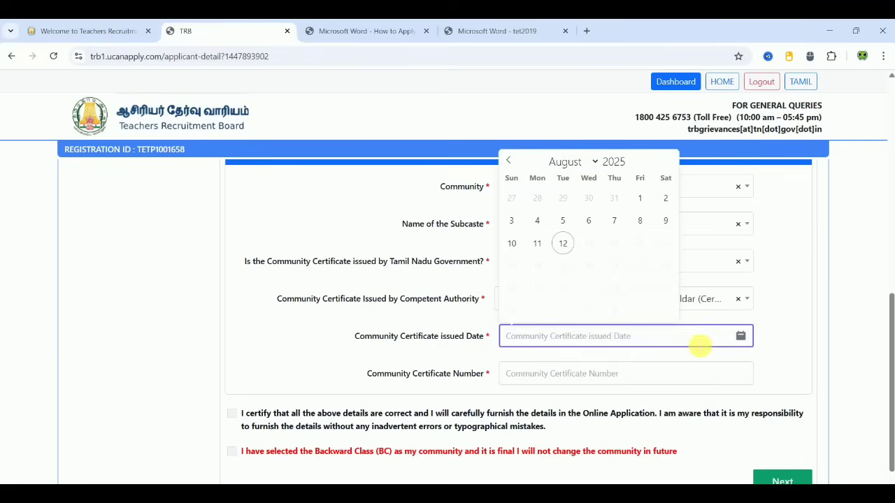
{"action": "left_click", "coordinate": [621, 162]}
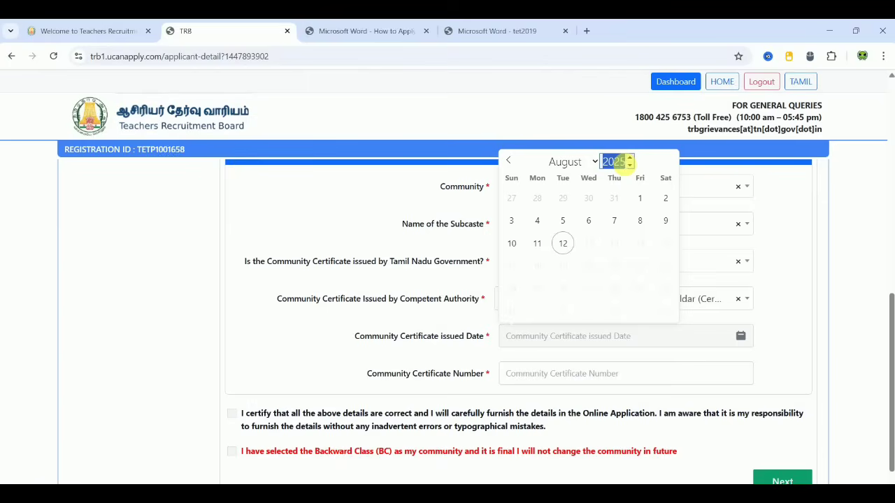
{"action": "type", "text": "2023"}
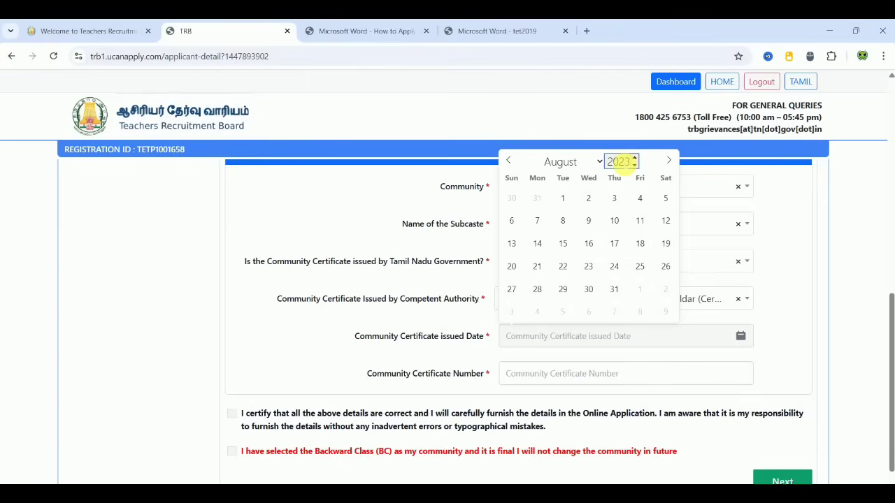
{"action": "left_click", "coordinate": [569, 161]}
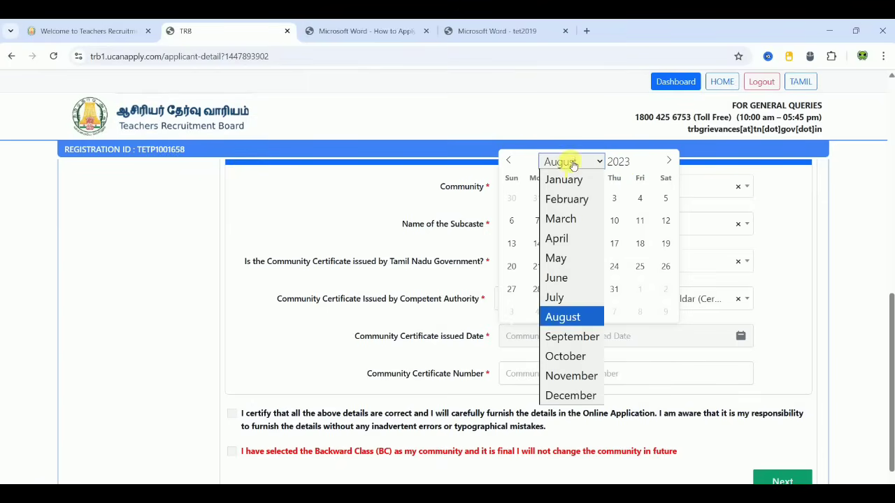
{"action": "left_click", "coordinate": [568, 279]}
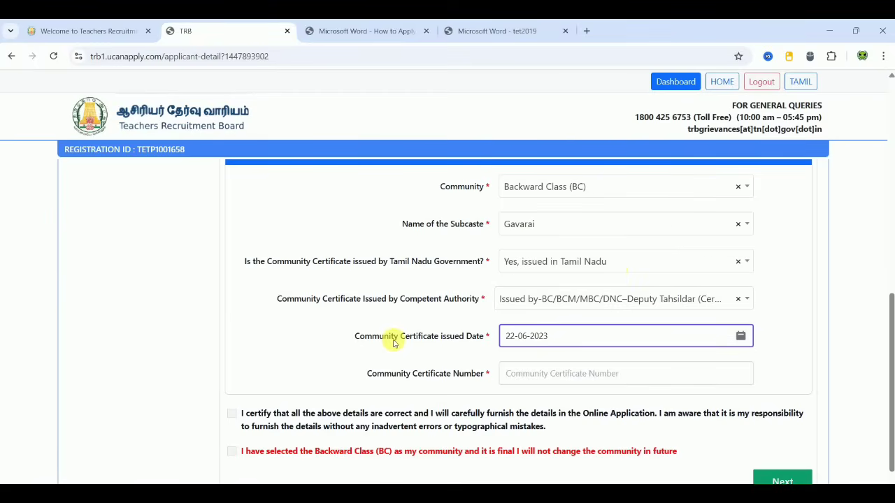
{"action": "left_click", "coordinate": [525, 375]}
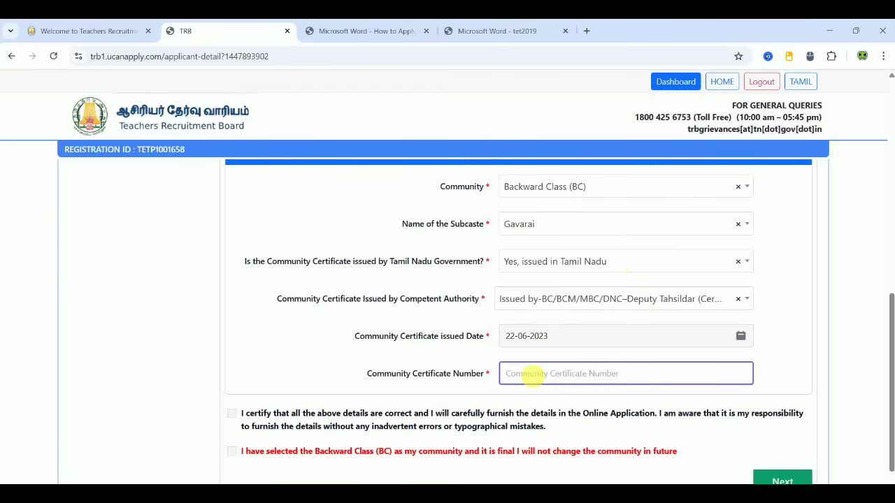
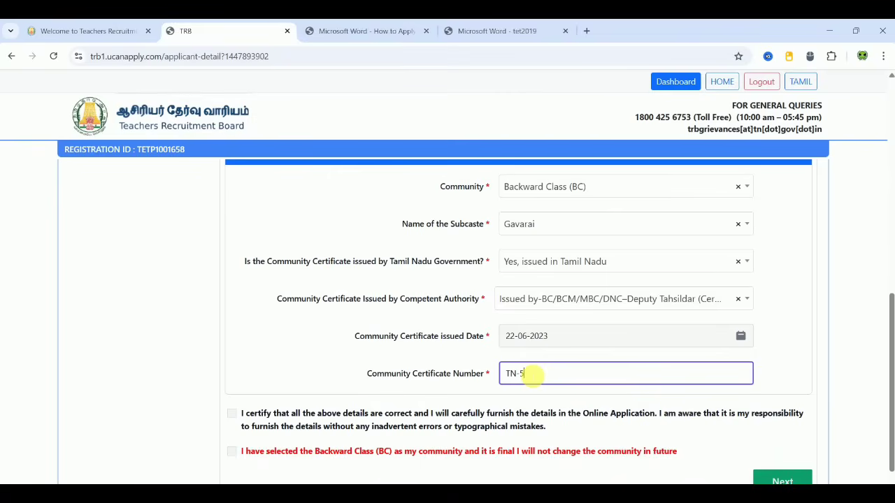
{"action": "left_click", "coordinate": [232, 414]}
{"action": "left_click", "coordinate": [233, 450]}
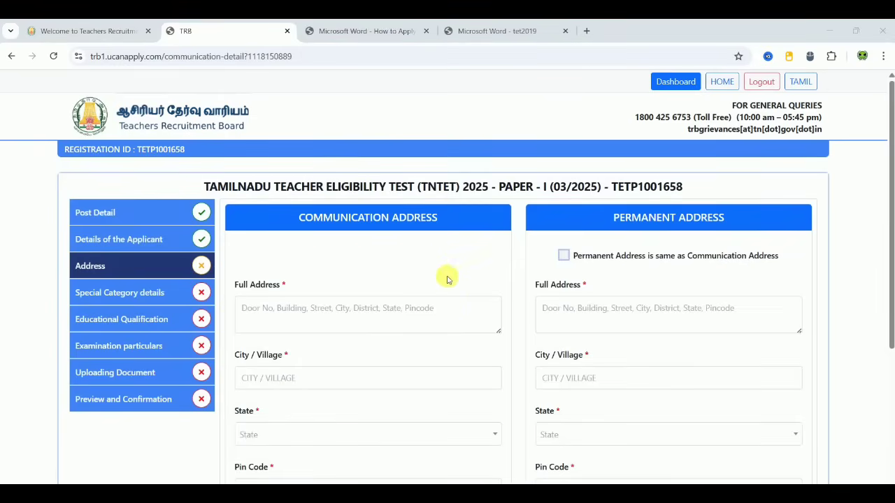
Step: Enter the communication full address and the city or village
{"action": "scroll", "coordinate": [441, 273], "scroll_direction": "down", "scroll_amount": 1}
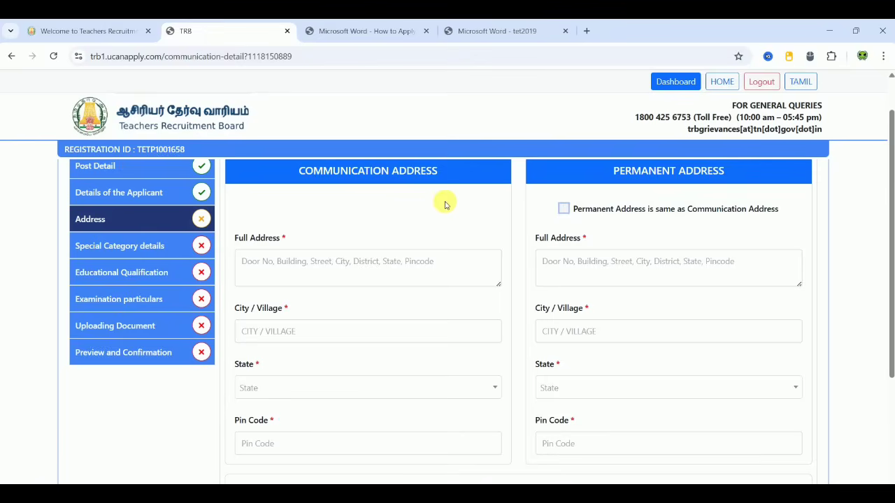
{"action": "scroll", "coordinate": [445, 204], "scroll_direction": "down", "scroll_amount": 1}
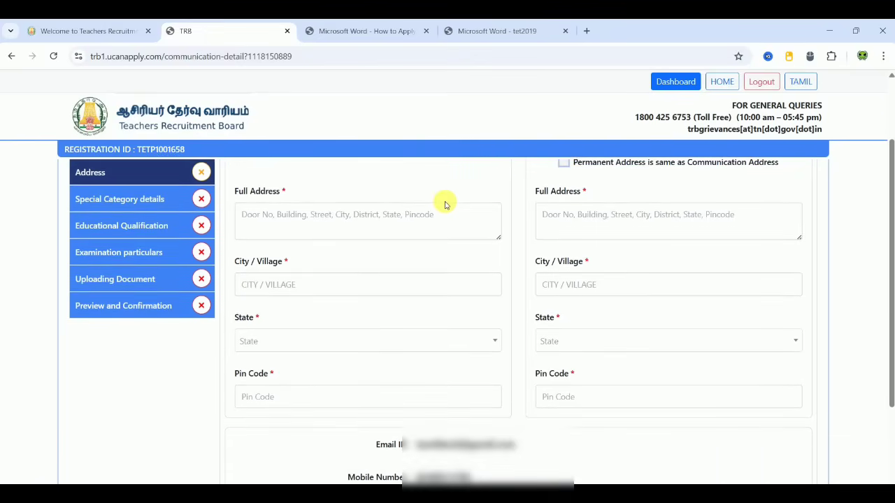
{"action": "left_click", "coordinate": [395, 224]}
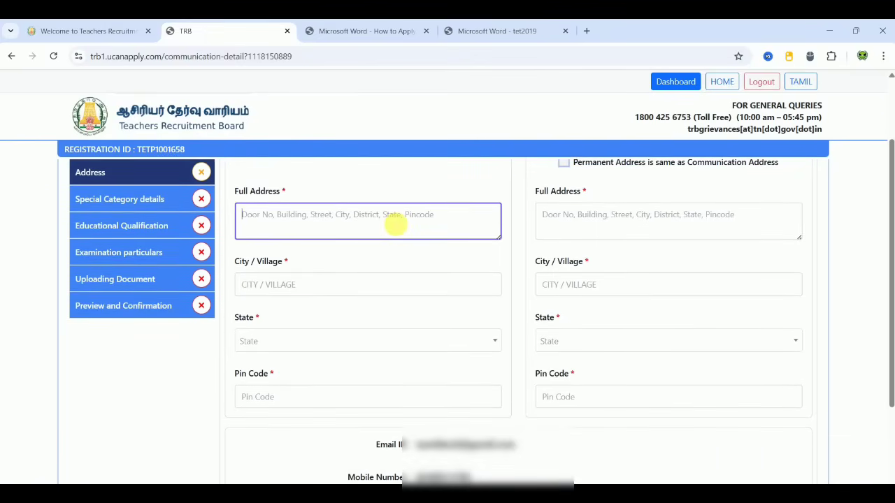
{"action": "type", "text": "xxxx,xxxx,xxxxx"}
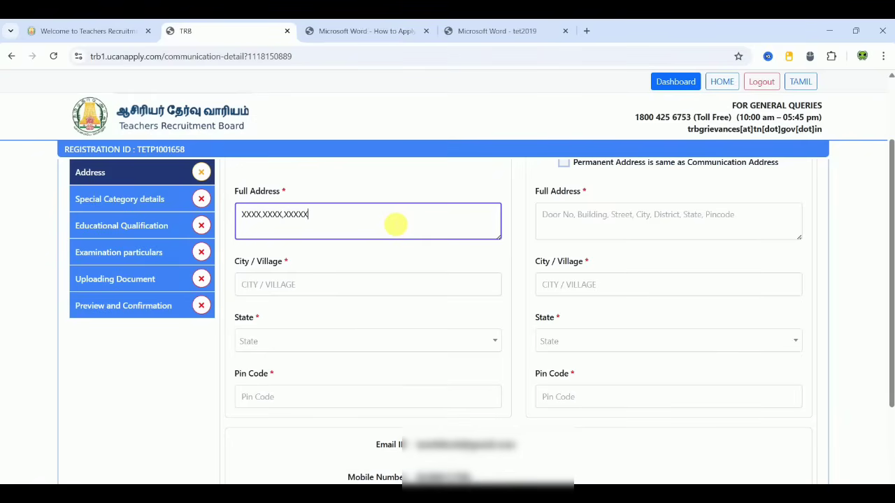
{"action": "type", "text": ",xxxxx"}
{"action": "left_click", "coordinate": [303, 284]}
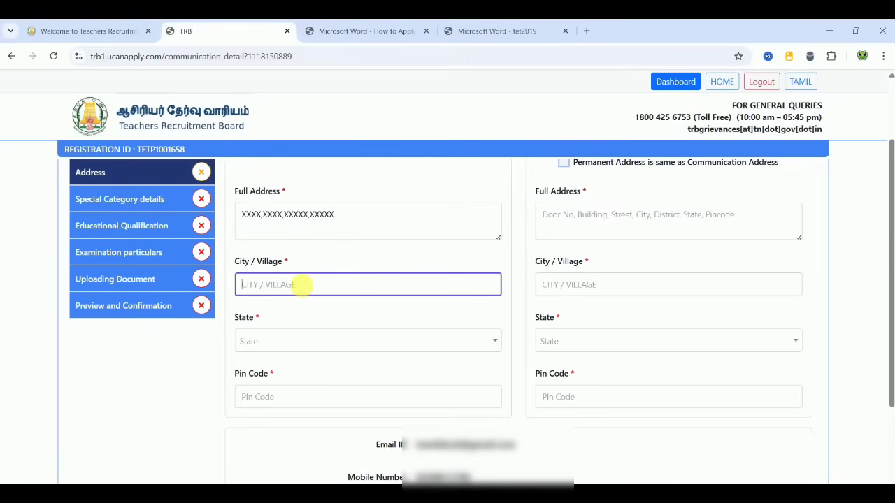
{"action": "type", "text": "B"}
{"action": "key", "text": "BackSpace"}
{"action": "type", "text": "XXXX"}
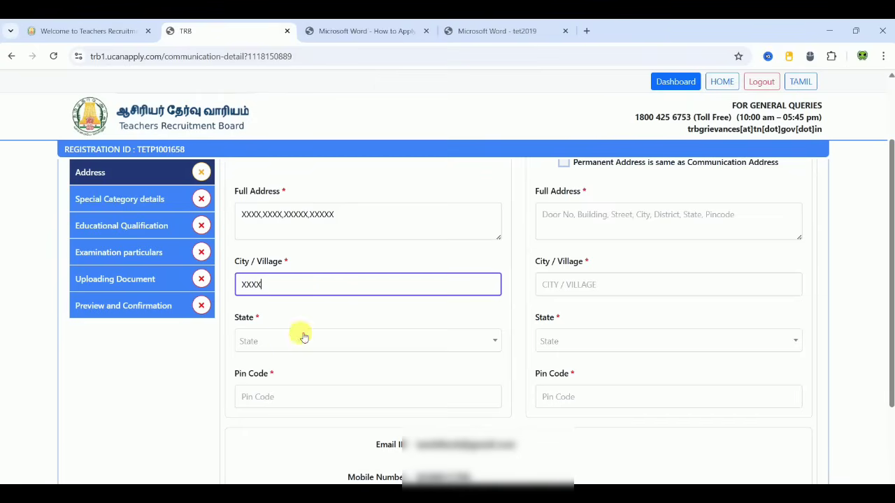
Step: Set the state to Tamil Nadu, then fill in the district and the pin code
{"action": "left_click", "coordinate": [304, 340]}
{"action": "left_click", "coordinate": [298, 363]}
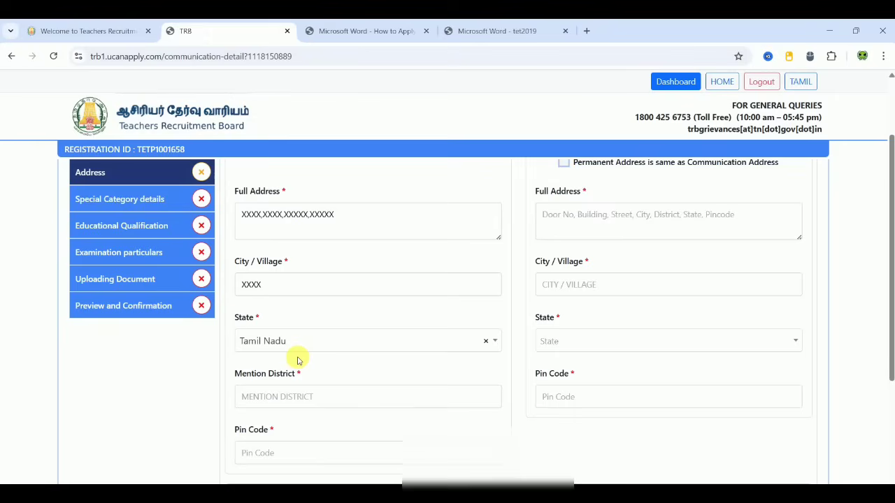
{"action": "left_click", "coordinate": [285, 398]}
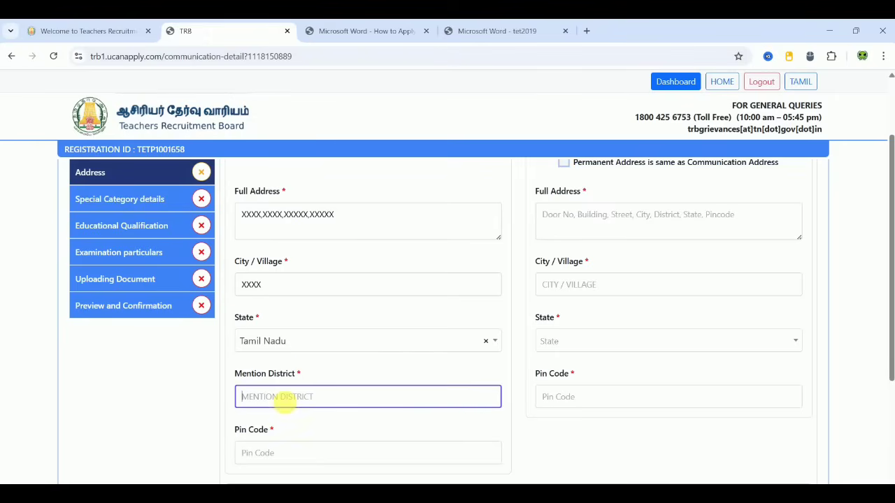
{"action": "type", "text": "XXXXXXX"}
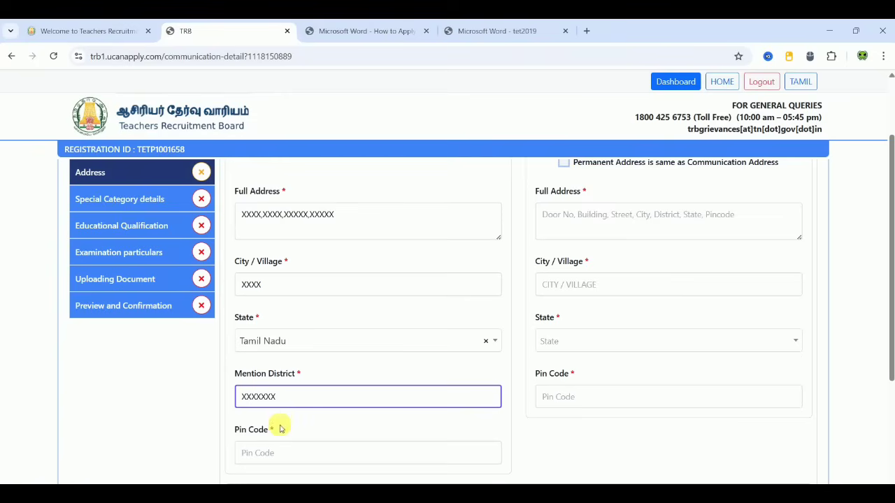
{"action": "left_click", "coordinate": [282, 454]}
{"action": "type", "text": "6"}
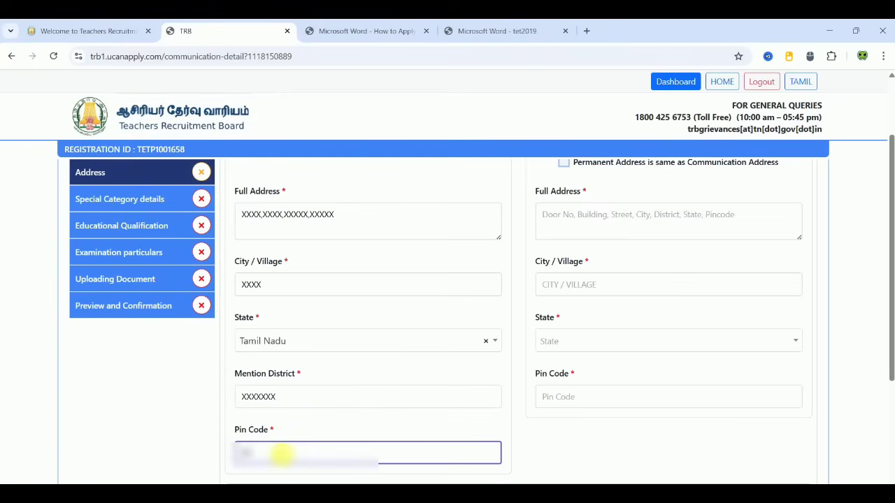
{"action": "type", "text": "000"}
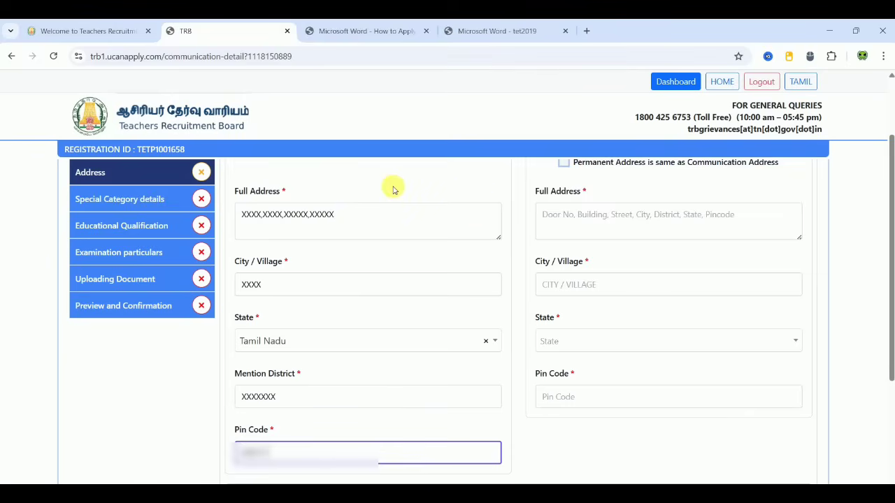
Step: Mark the permanent address as the same, accept the declaration, and continue
{"action": "left_click", "coordinate": [563, 163]}
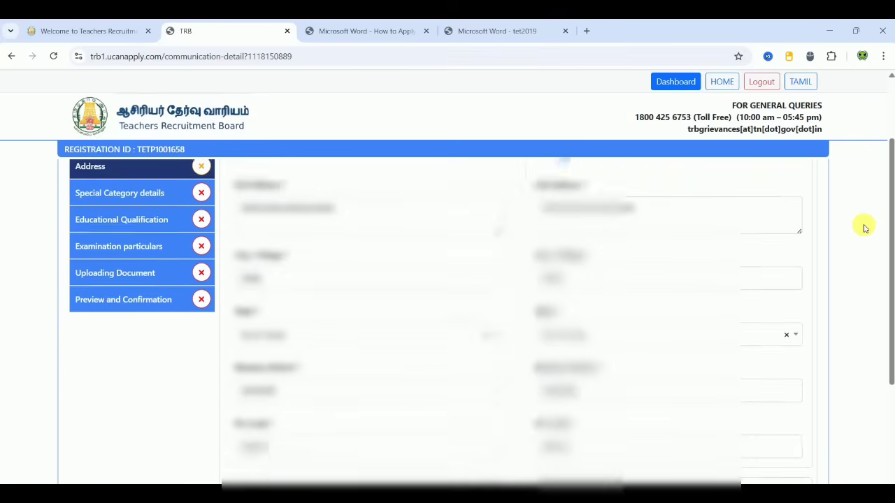
{"action": "scroll", "coordinate": [863, 227], "scroll_direction": "down", "scroll_amount": 3}
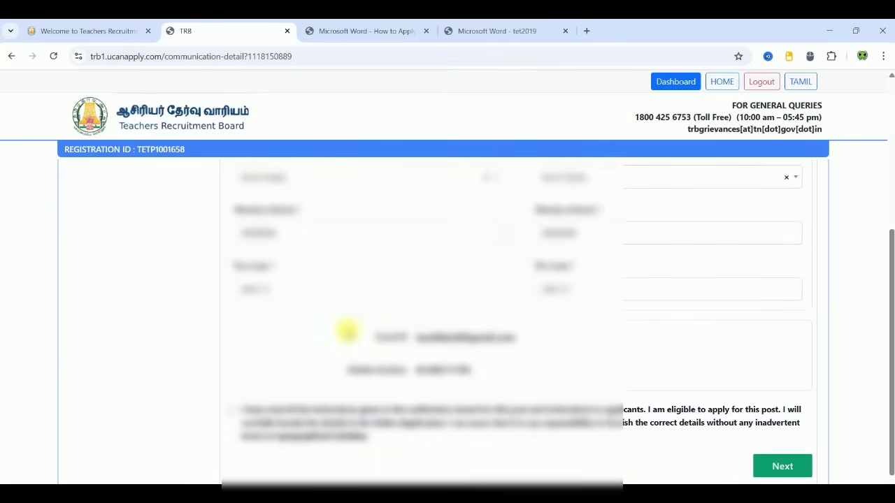
{"action": "left_click", "coordinate": [231, 410]}
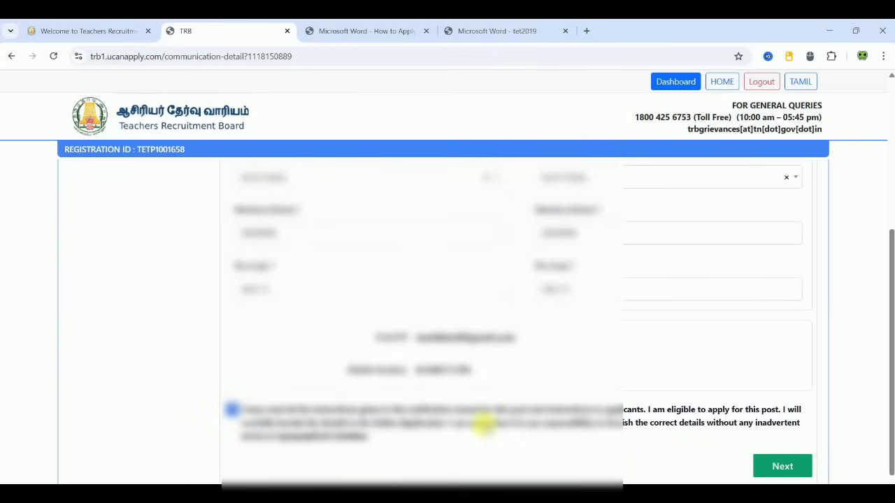
{"action": "left_click", "coordinate": [799, 467]}
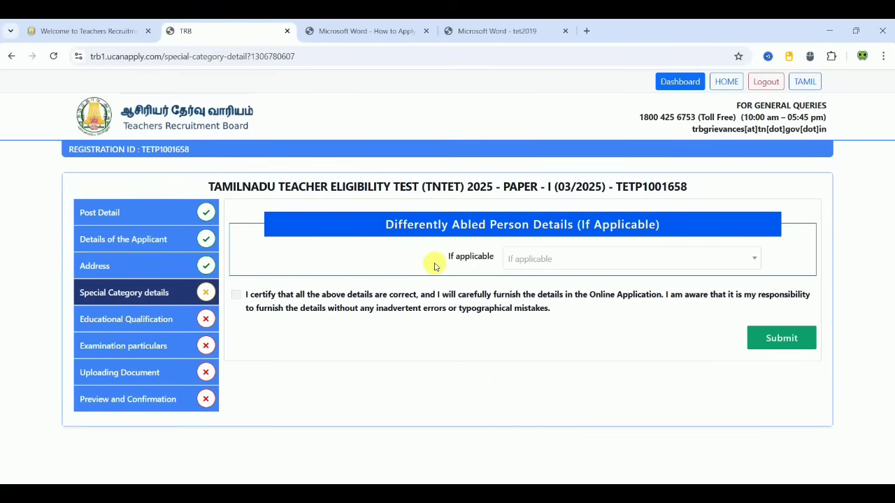
Step: Set differently abled applicability to No, certify the details, and submit
{"action": "left_click", "coordinate": [539, 261]}
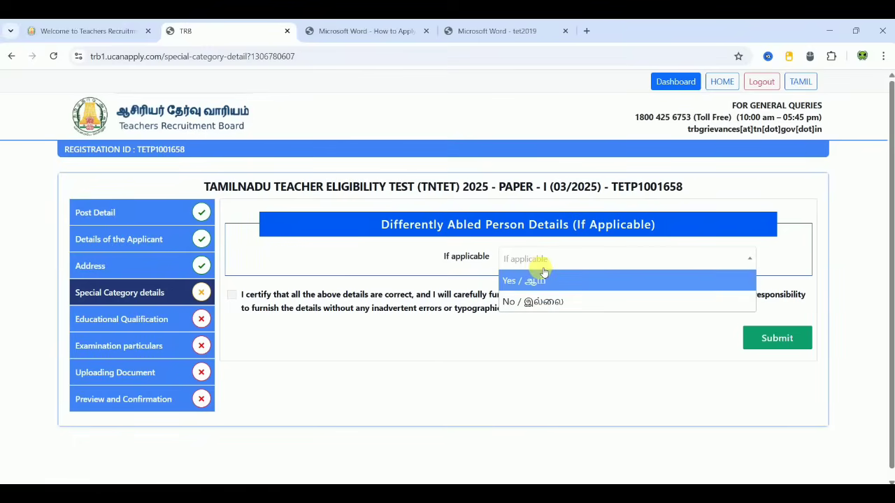
{"action": "left_click", "coordinate": [535, 280]}
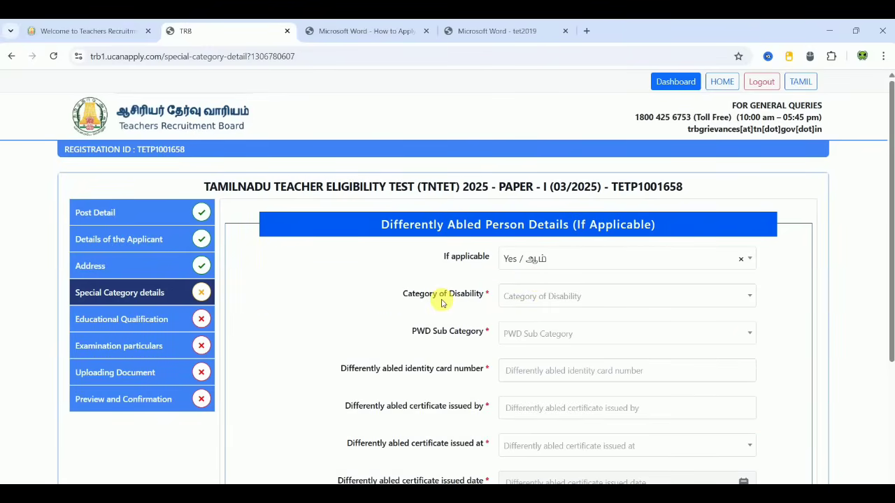
{"action": "left_click", "coordinate": [552, 264]}
{"action": "left_click", "coordinate": [544, 300]}
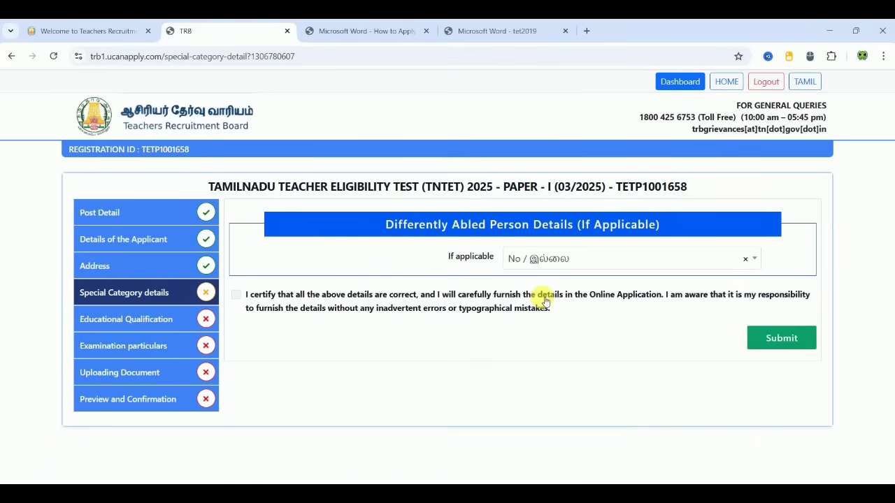
{"action": "left_click", "coordinate": [236, 294]}
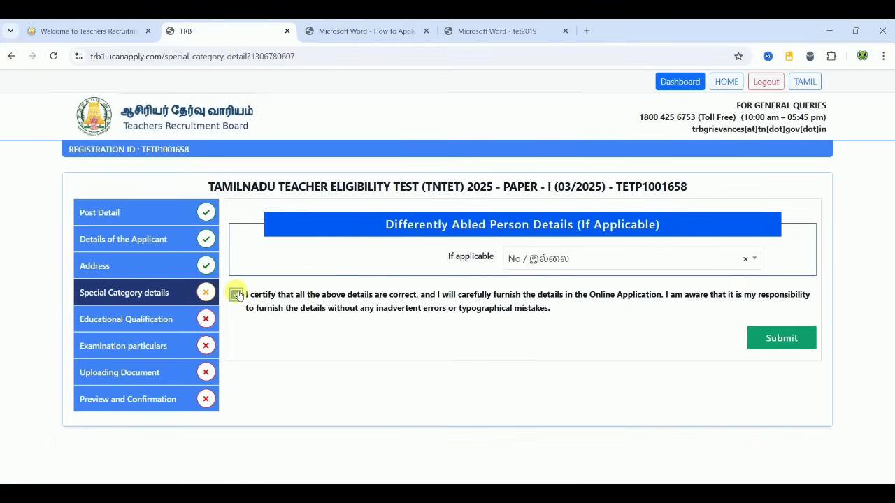
{"action": "left_click", "coordinate": [776, 337]}
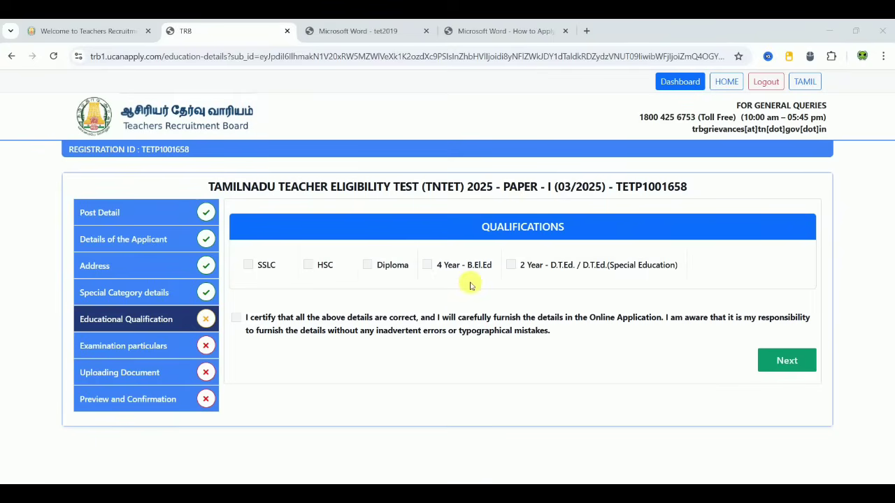
{"action": "left_click", "coordinate": [380, 31]}
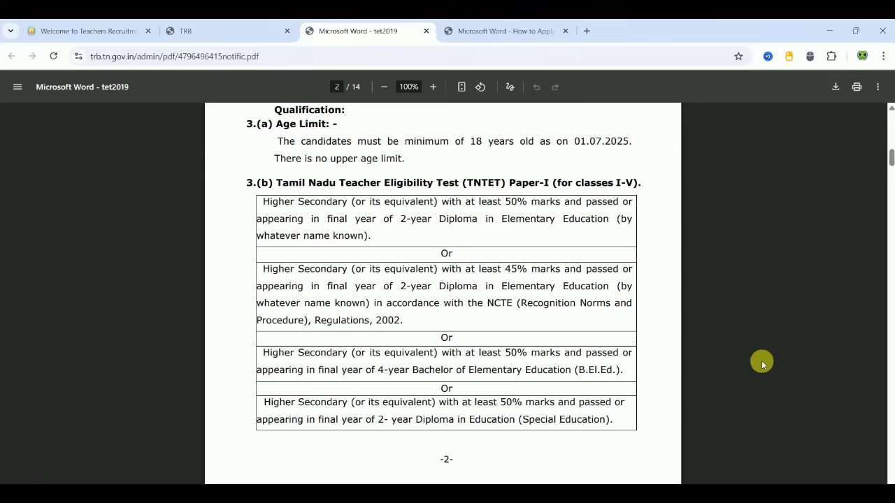
{"action": "scroll", "coordinate": [762, 363], "scroll_direction": "down", "scroll_amount": 5}
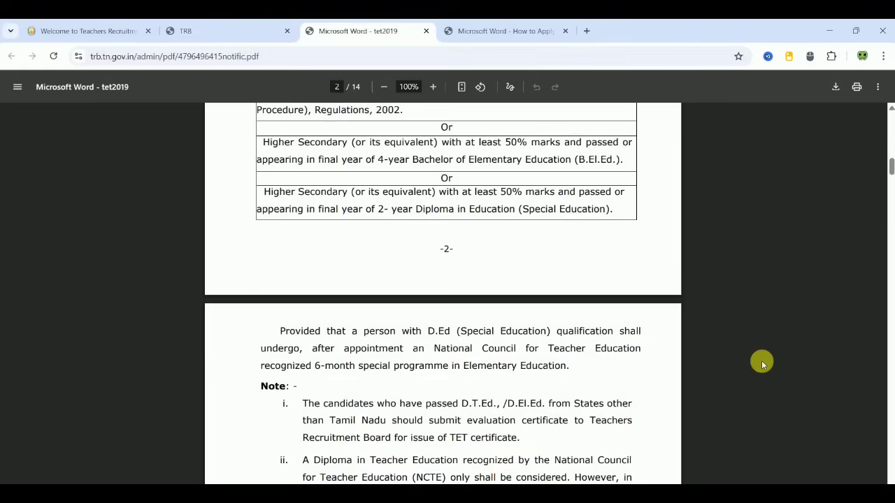
{"action": "scroll", "coordinate": [762, 364], "scroll_direction": "up", "scroll_amount": 5}
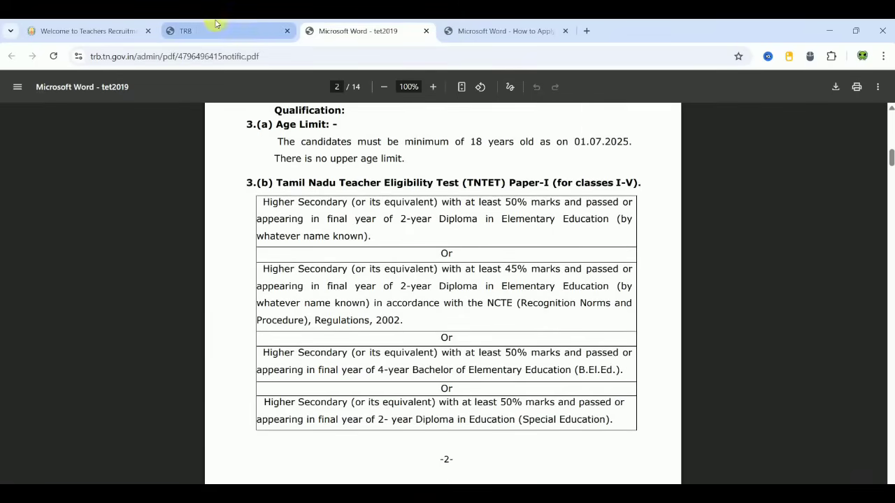
{"action": "left_click", "coordinate": [216, 26]}
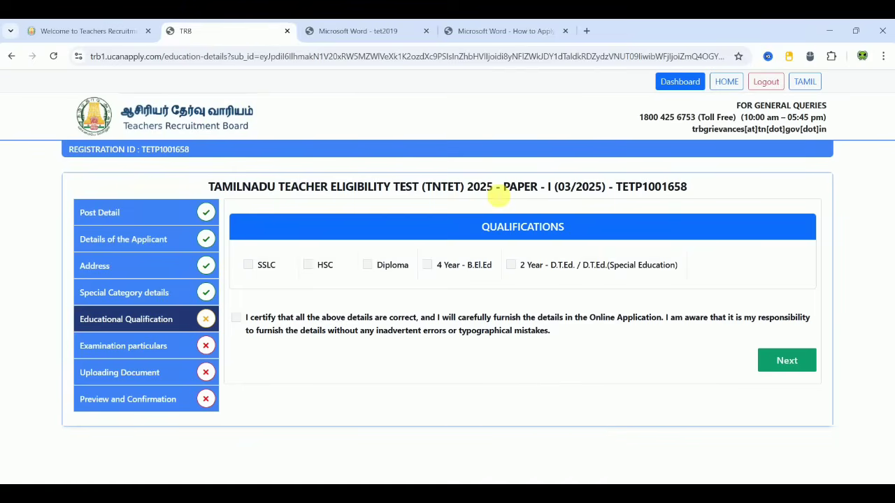
Step: Tick SSLC, HSC, 4 Year B.El.Ed and 2 Year D.T.Ed as qualifications
{"action": "left_click", "coordinate": [248, 265]}
{"action": "left_click", "coordinate": [302, 270]}
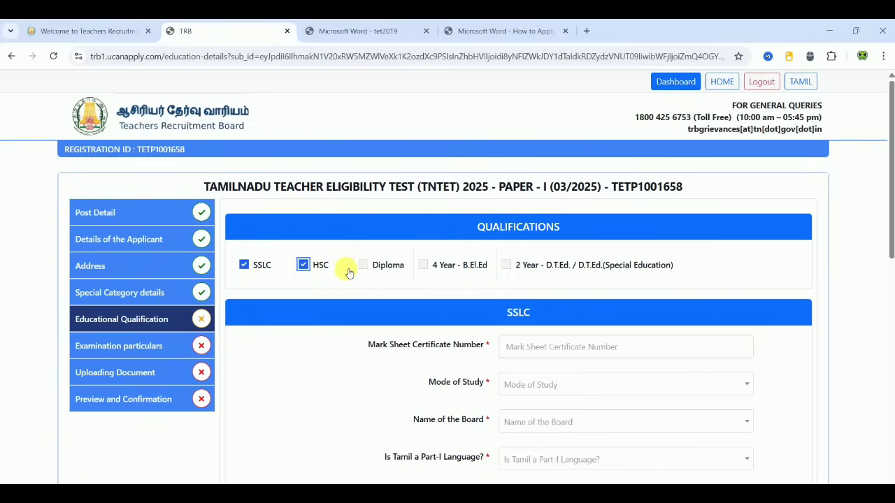
{"action": "left_click", "coordinate": [423, 267]}
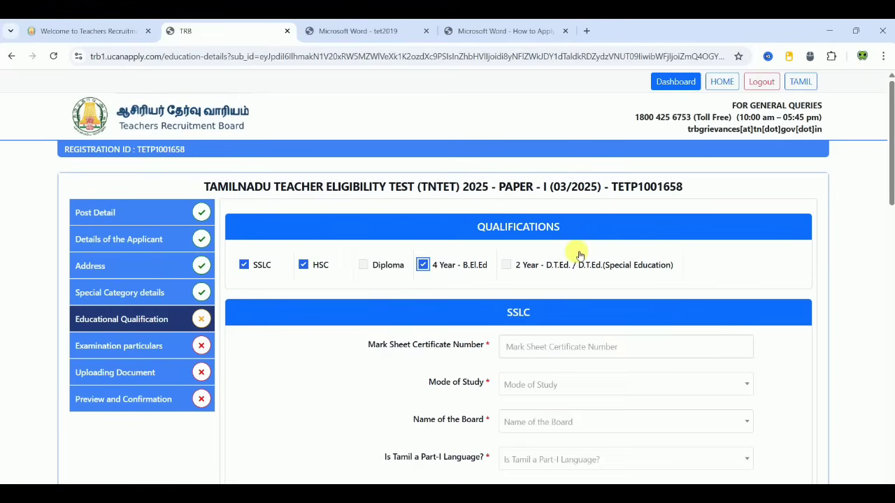
{"action": "left_click", "coordinate": [506, 265]}
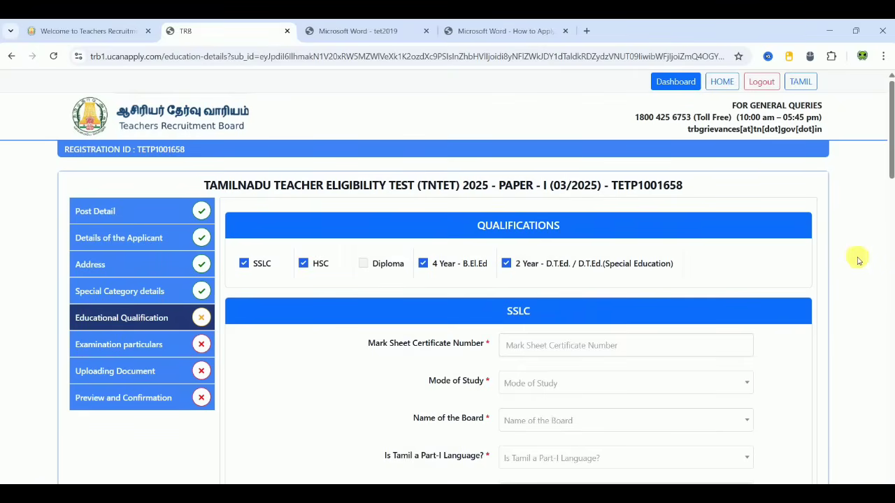
{"action": "scroll", "coordinate": [858, 258], "scroll_direction": "down", "scroll_amount": 1}
{"action": "scroll", "coordinate": [857, 260], "scroll_direction": "down", "scroll_amount": 1}
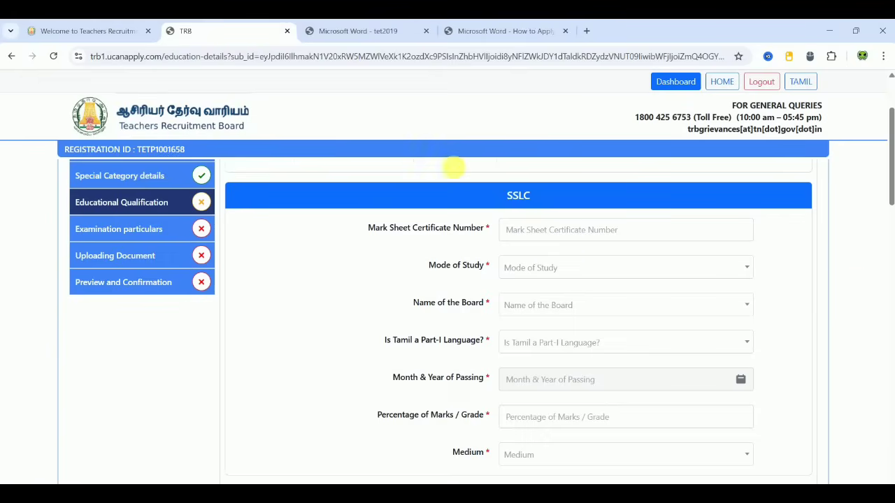
Step: Enter the SSLC mark sheet number and school name, with Regular study and Tamil Nadu State Board
{"action": "left_click", "coordinate": [544, 235]}
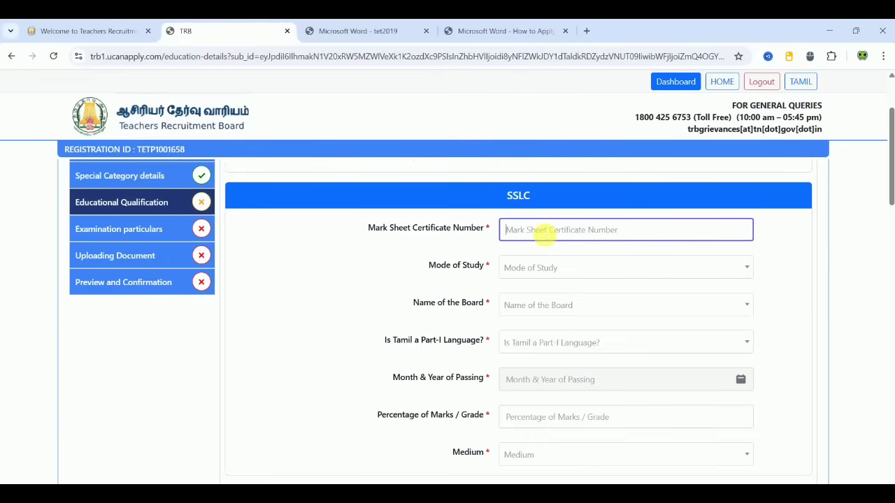
{"action": "type", "text": "98765444"}
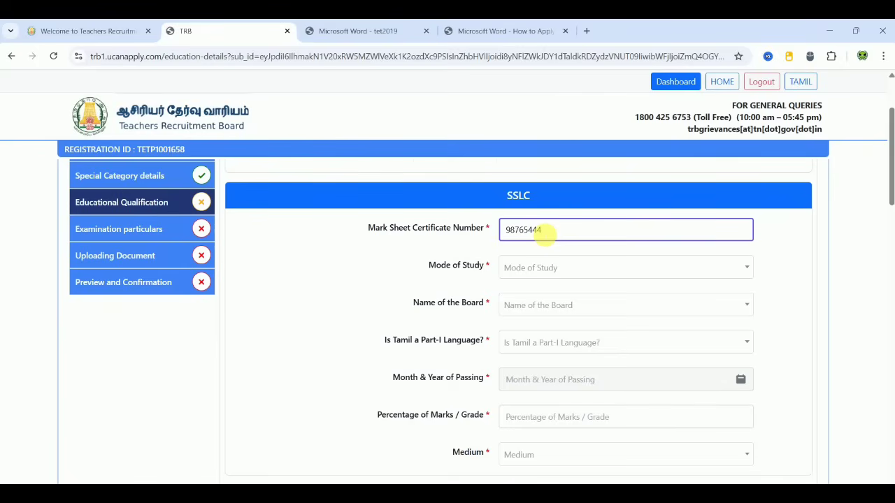
{"action": "left_click", "coordinate": [558, 287]}
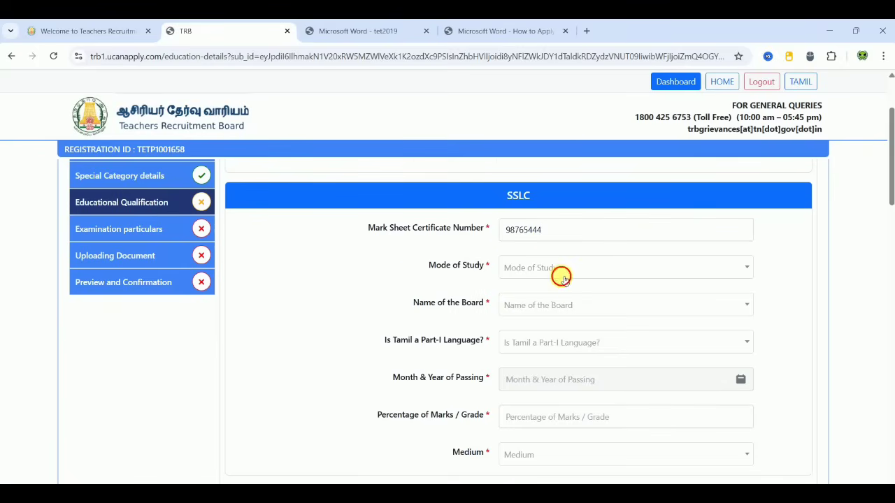
{"action": "left_click", "coordinate": [564, 278]}
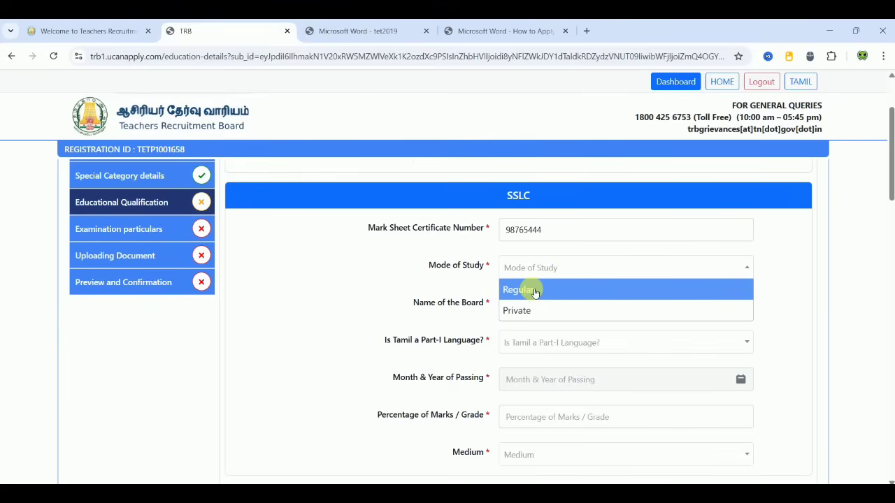
{"action": "left_click", "coordinate": [535, 291]}
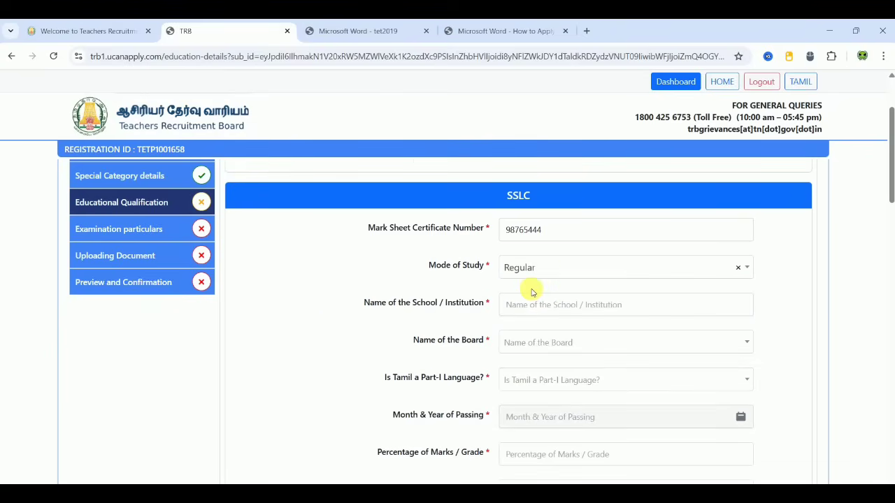
{"action": "left_click", "coordinate": [572, 305]}
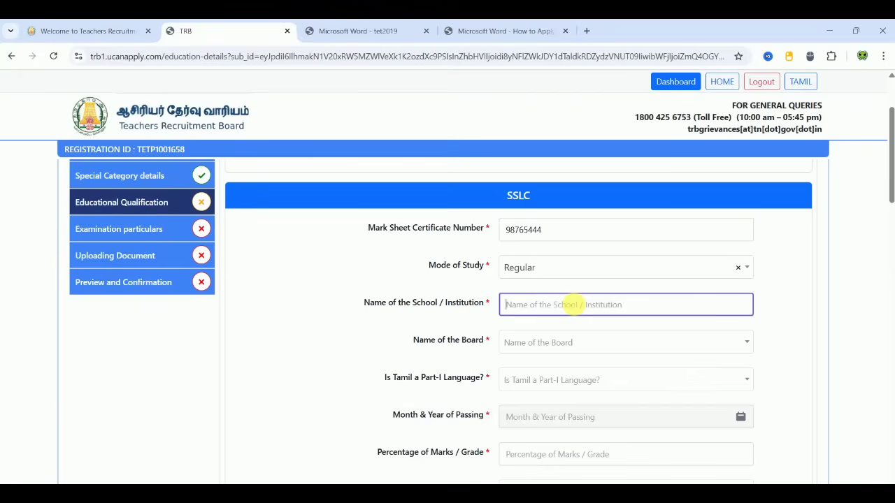
{"action": "type", "text": "XXXXXXXXXXXX"}
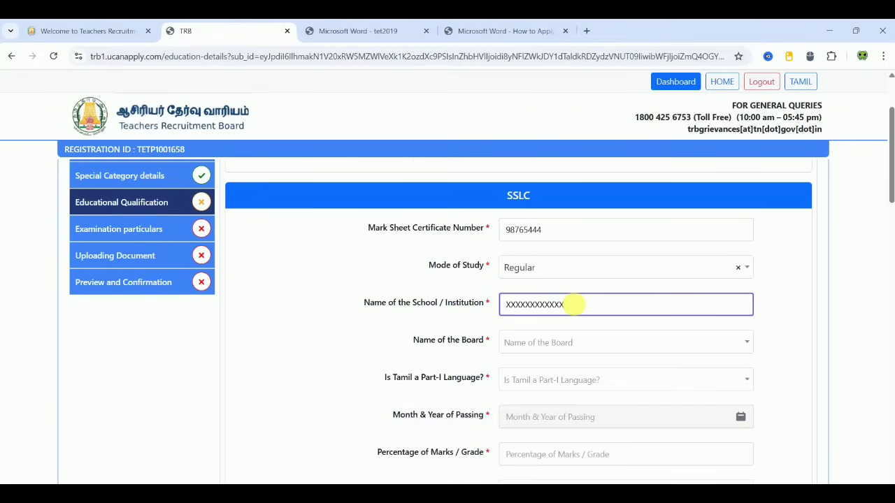
{"action": "left_click", "coordinate": [545, 343]}
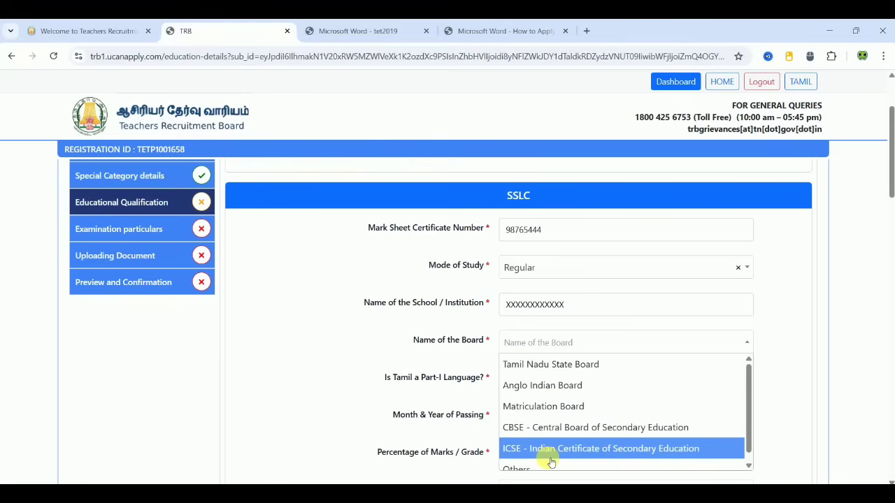
{"action": "left_click", "coordinate": [556, 365]}
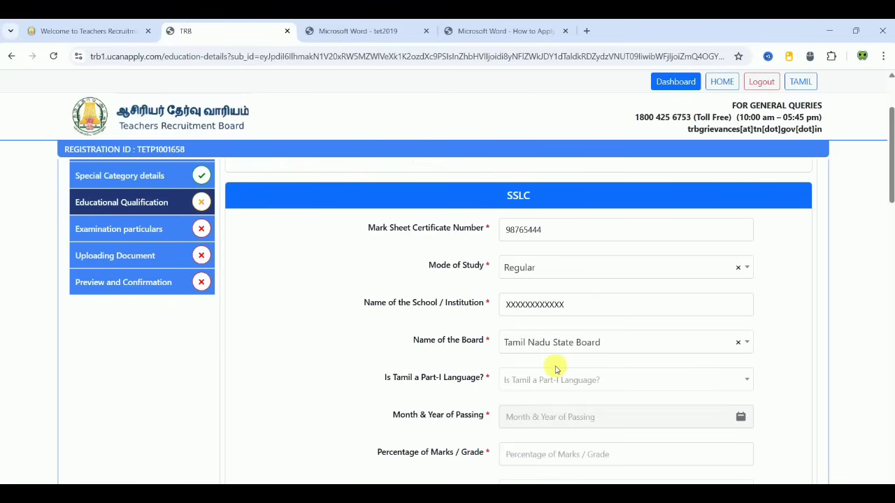
Step: Mark Tamil as studied for Part-I and set SSLC passing to March 2013
{"action": "scroll", "coordinate": [438, 368], "scroll_direction": "down", "scroll_amount": 1}
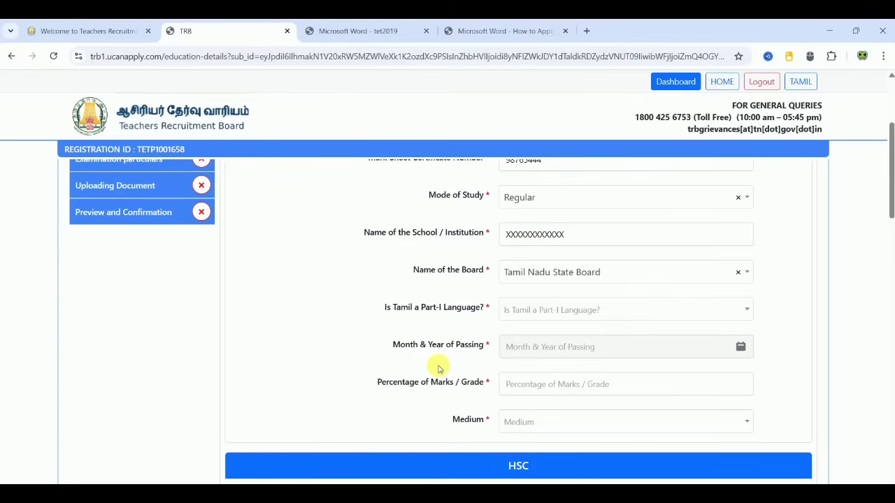
{"action": "left_click", "coordinate": [551, 313]}
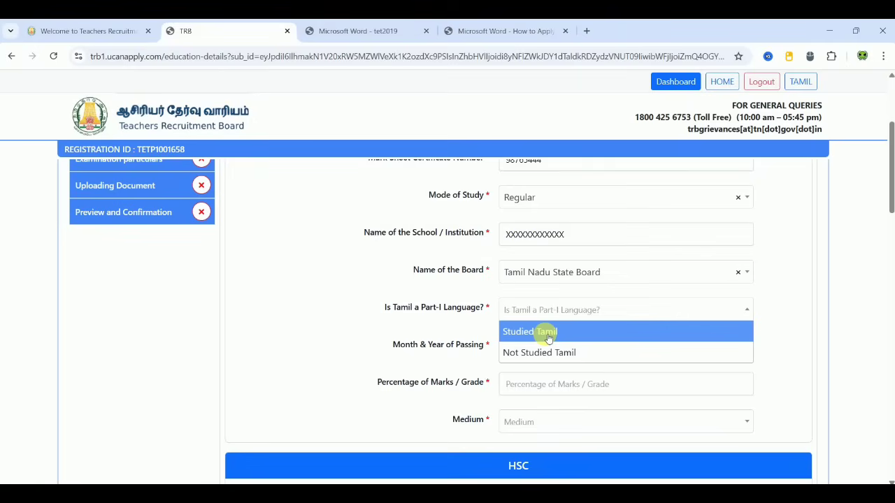
{"action": "left_click", "coordinate": [549, 334]}
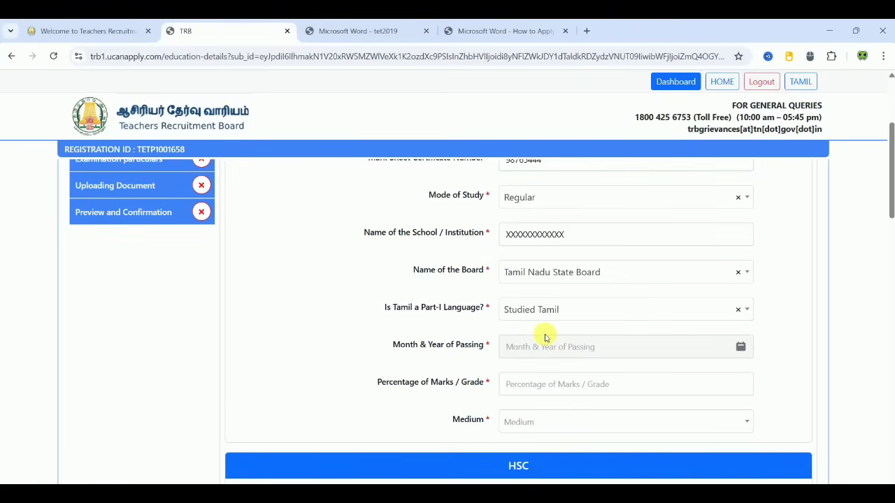
{"action": "left_click", "coordinate": [563, 347]}
{"action": "left_click", "coordinate": [587, 370]}
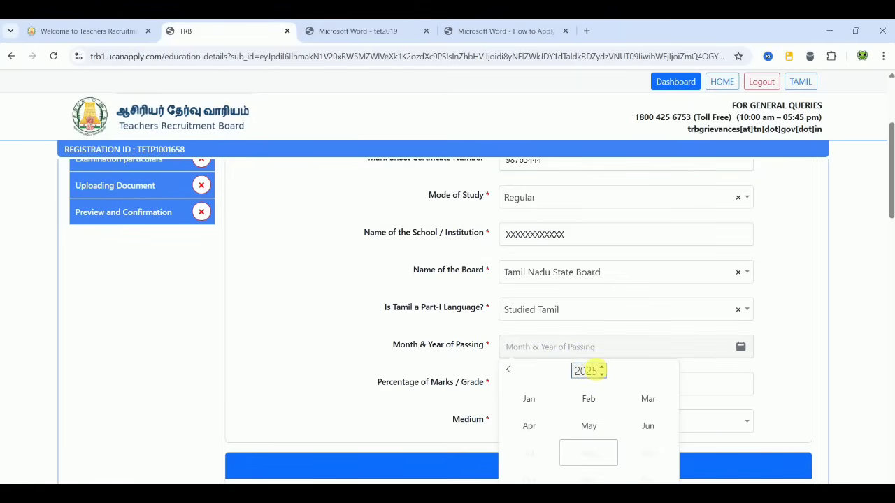
{"action": "double_click", "coordinate": [588, 370]}
{"action": "type", "text": "2013"}
{"action": "left_click", "coordinate": [650, 400]}
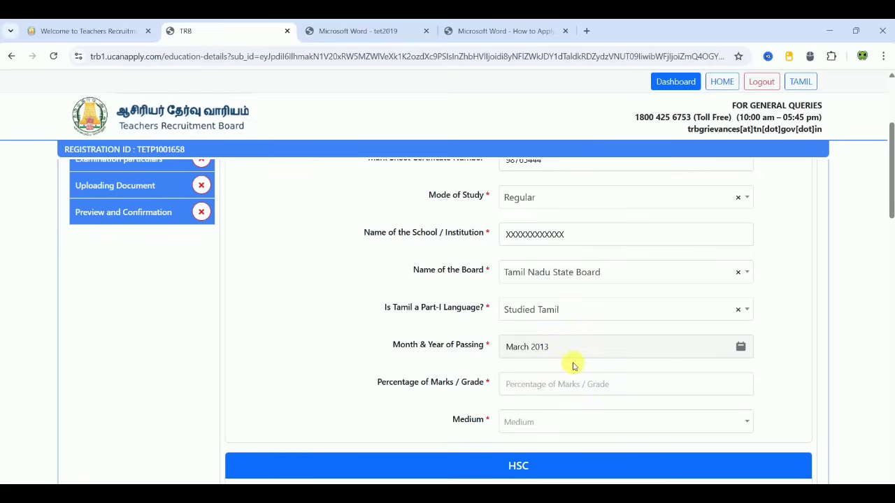
Step: Enter 81 as the SSLC percentage and choose Tamil as the medium of instruction
{"action": "left_click", "coordinate": [557, 391]}
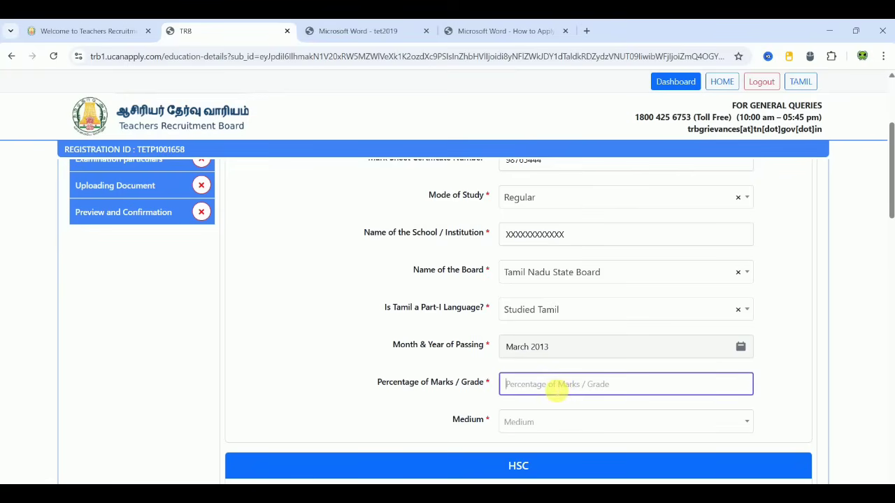
{"action": "type", "text": "81"}
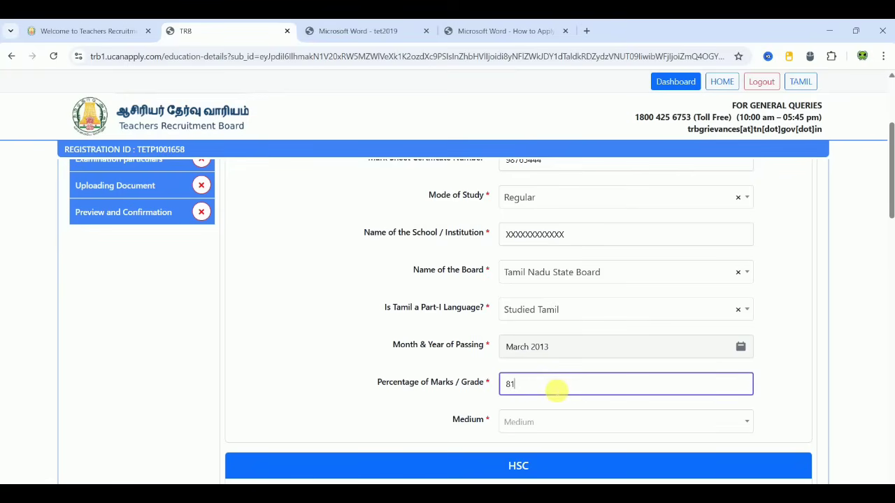
{"action": "left_click", "coordinate": [340, 382]}
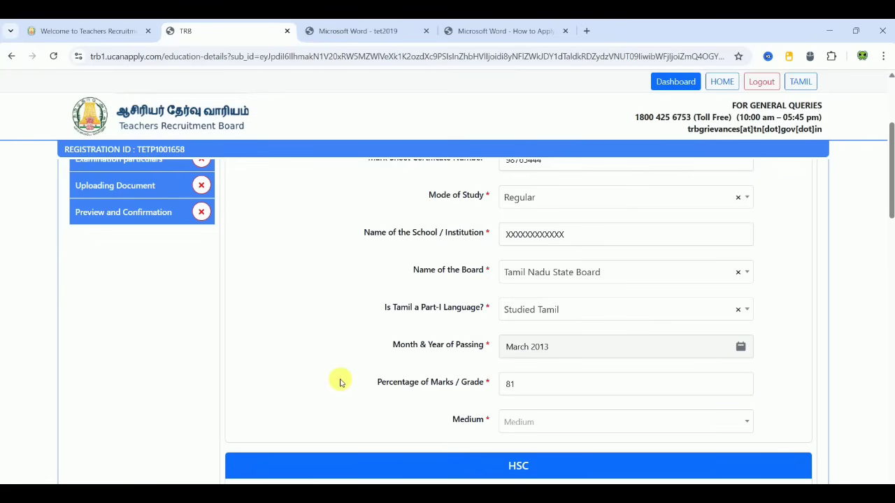
{"action": "left_click", "coordinate": [572, 423]}
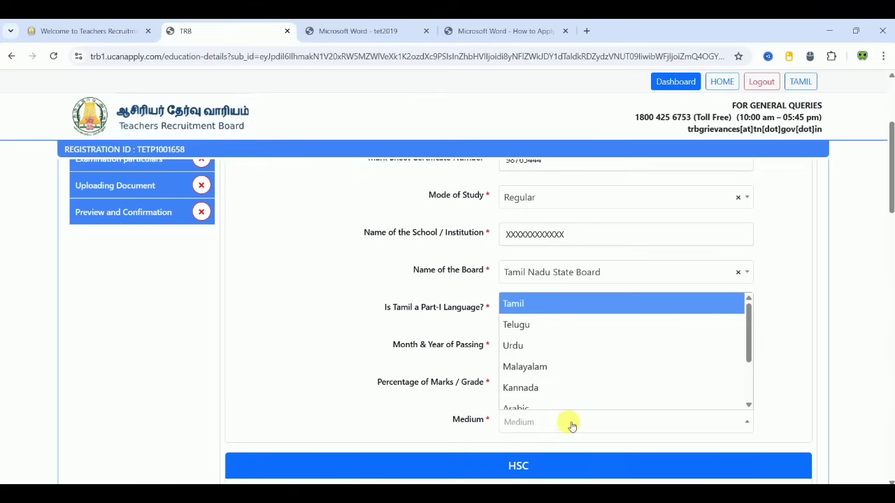
{"action": "left_click", "coordinate": [541, 305]}
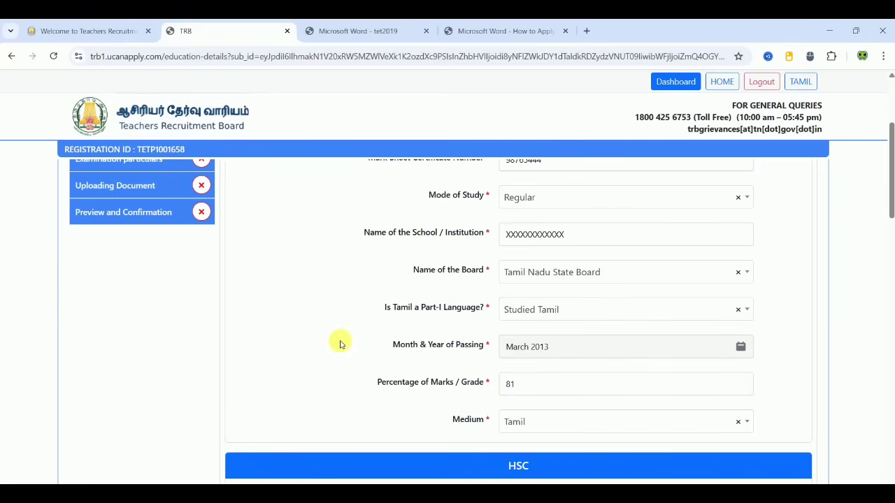
{"action": "scroll", "coordinate": [341, 344], "scroll_direction": "down", "scroll_amount": 4}
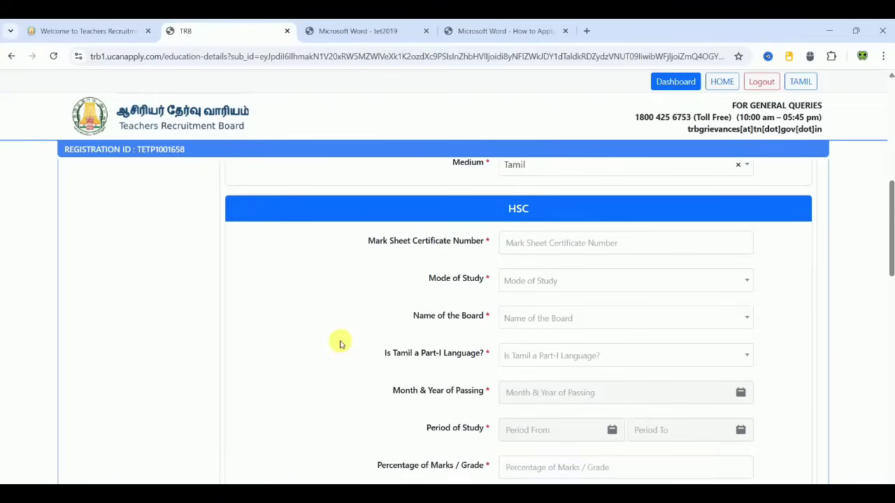
Step: Enter the HSC mark sheet number and school name, with Regular study and Tamil Nadu State Board
{"action": "left_click", "coordinate": [558, 246]}
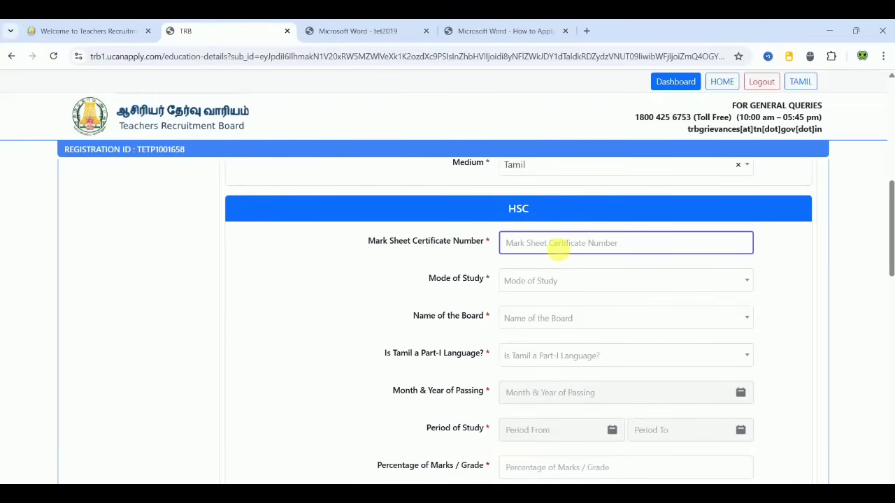
{"action": "type", "text": "708754433"}
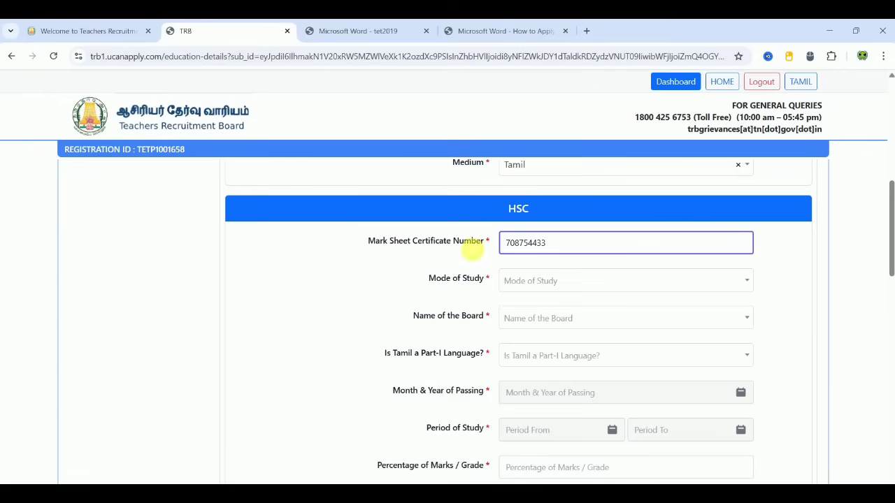
{"action": "left_click", "coordinate": [381, 275]}
{"action": "left_click", "coordinate": [538, 281]}
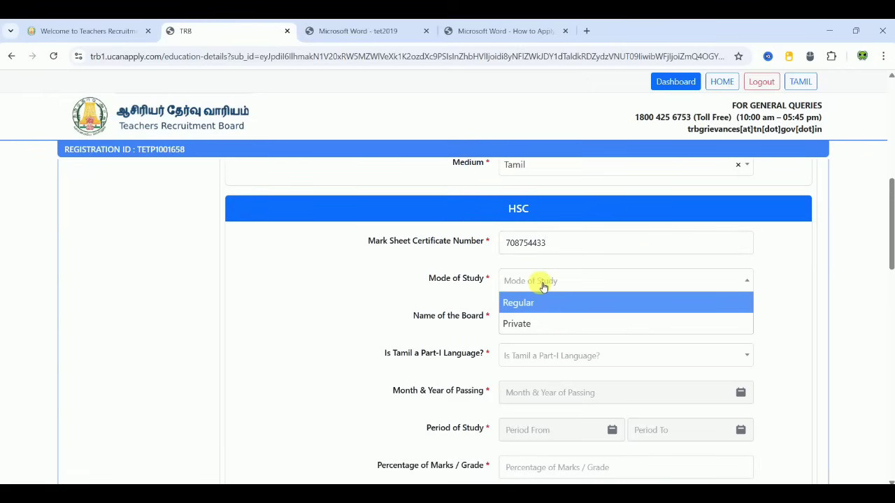
{"action": "left_click", "coordinate": [519, 302]}
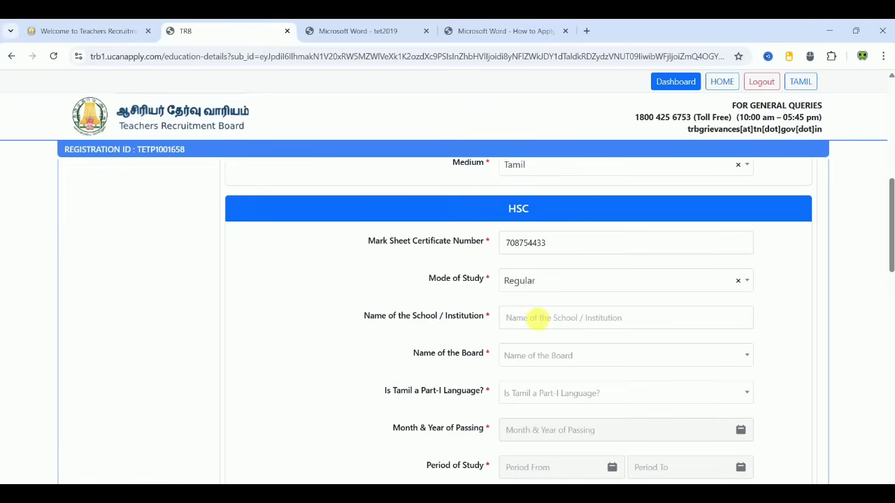
{"action": "left_click", "coordinate": [536, 317]}
{"action": "type", "text": "XXXXXXXXXXXXX"}
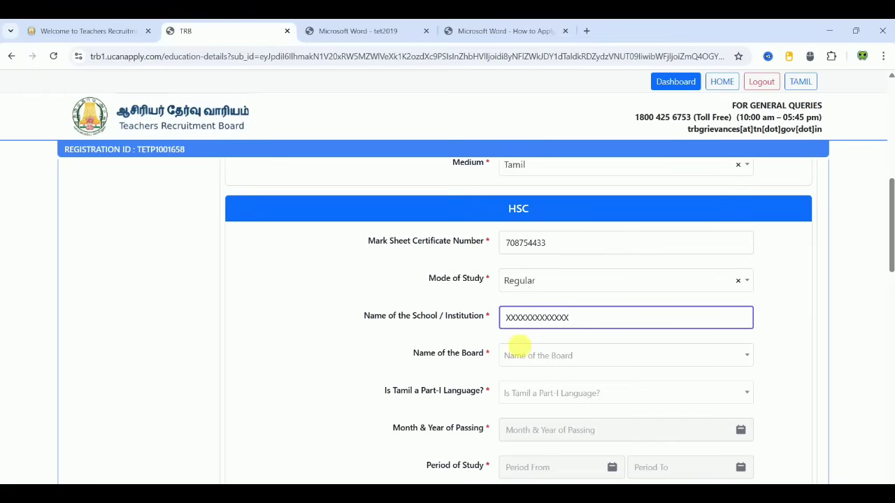
{"action": "left_click", "coordinate": [522, 353]}
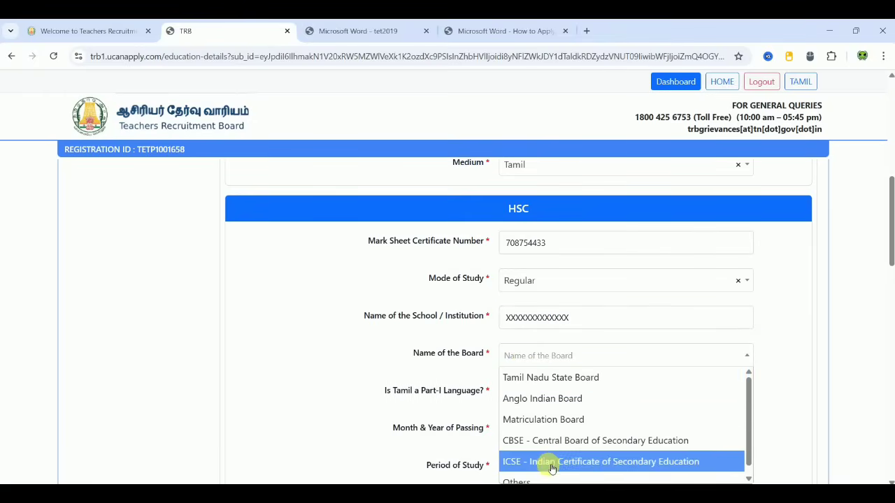
{"action": "left_click", "coordinate": [564, 384]}
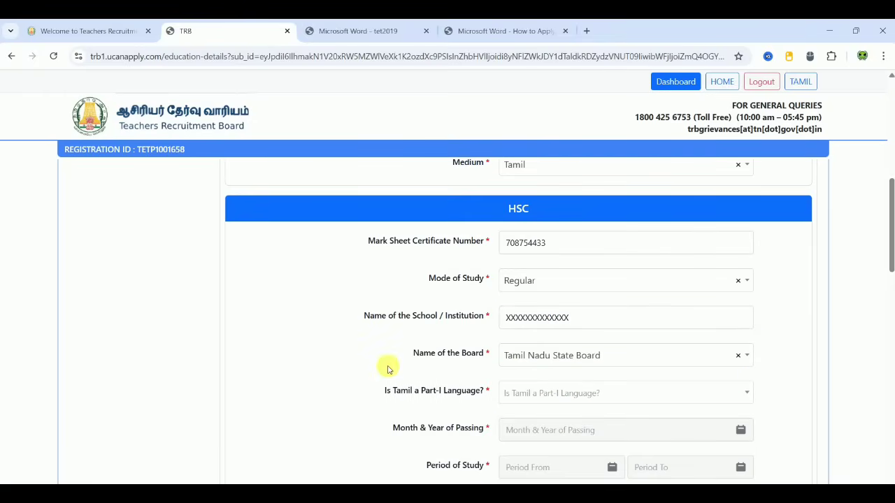
Step: Choose Studied Tamil for Part-I language and set HSC passing to April 2015
{"action": "scroll", "coordinate": [389, 366], "scroll_direction": "down", "scroll_amount": 1}
{"action": "scroll", "coordinate": [389, 368], "scroll_direction": "down", "scroll_amount": 1}
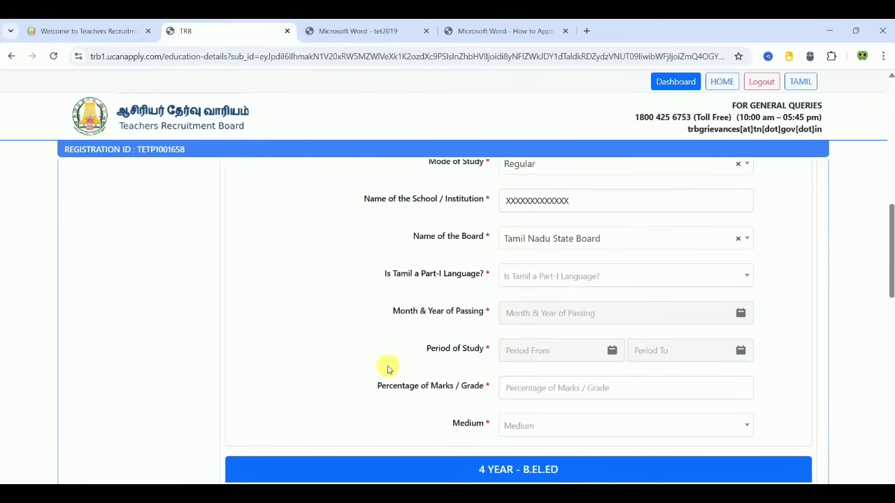
{"action": "left_click", "coordinate": [605, 276]}
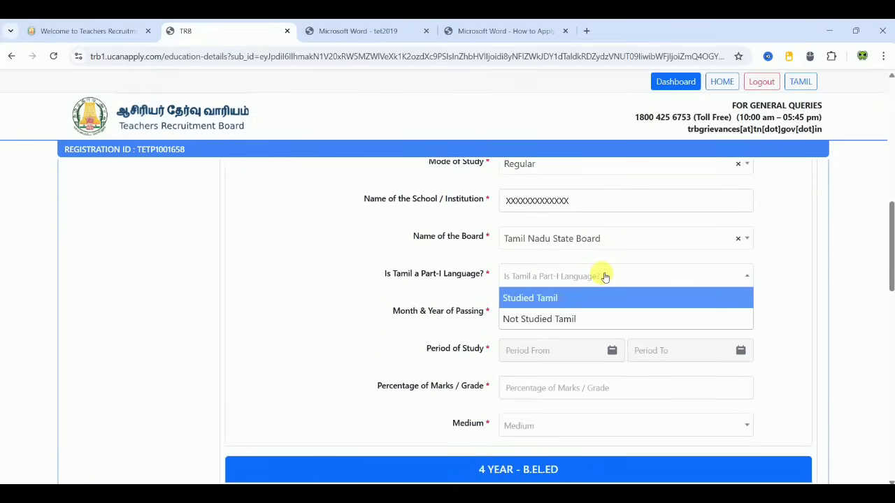
{"action": "left_click", "coordinate": [562, 299]}
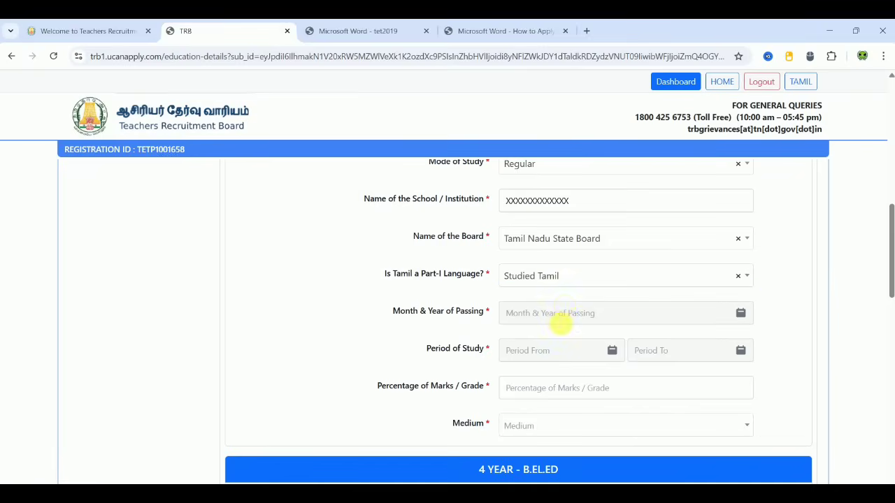
{"action": "left_click", "coordinate": [563, 314]}
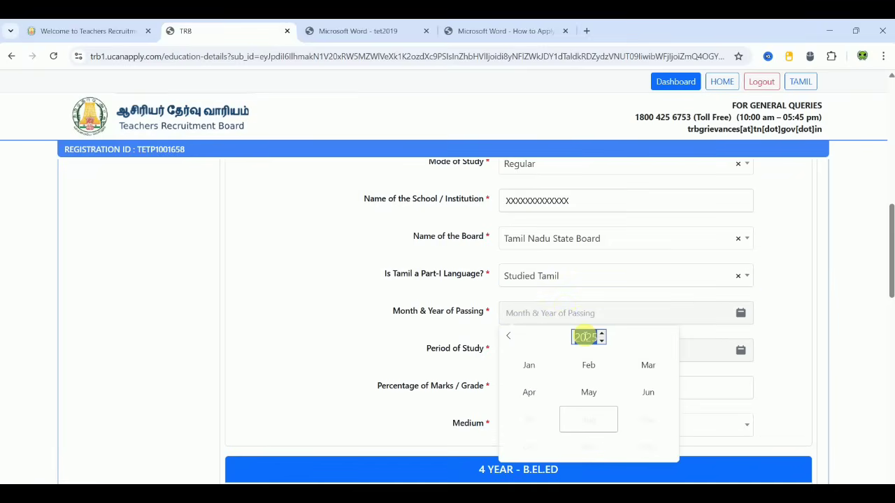
{"action": "type", "text": "2015"}
{"action": "left_click", "coordinate": [536, 392]}
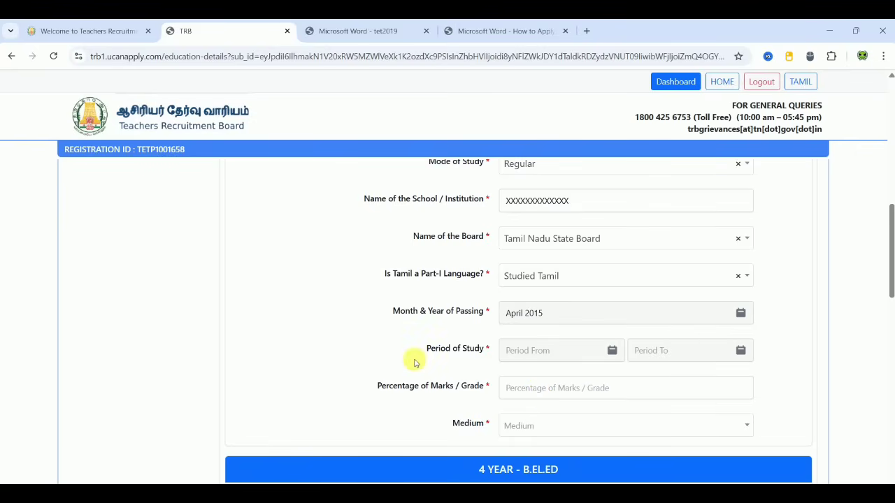
Step: Set the HSC period of study from June 2014 to April 2015
{"action": "scroll", "coordinate": [412, 362], "scroll_direction": "down", "scroll_amount": 1}
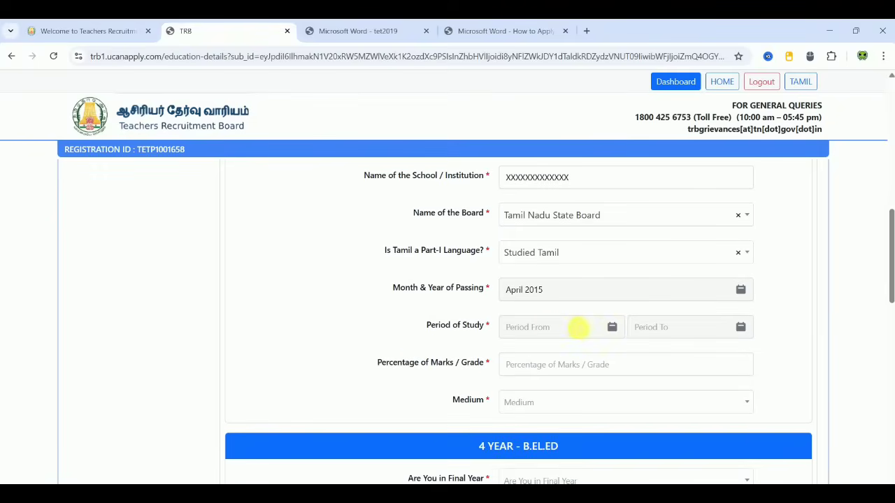
{"action": "left_click", "coordinate": [575, 327]}
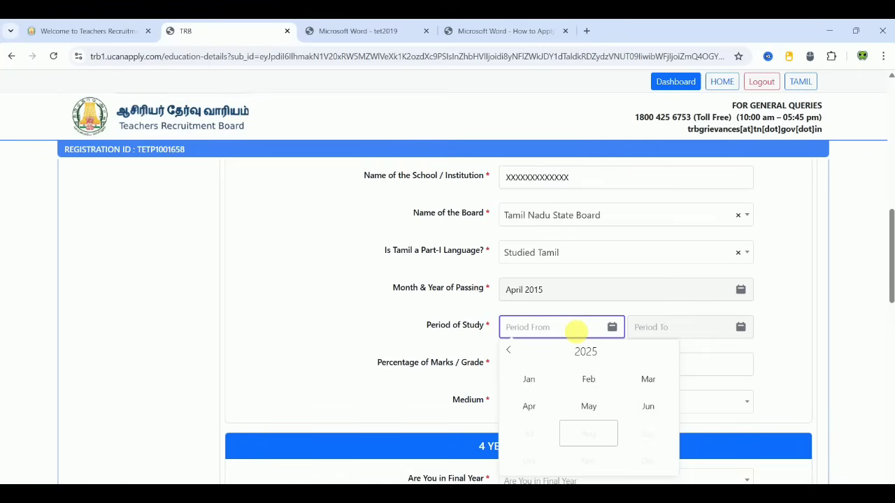
{"action": "left_click", "coordinate": [585, 352]}
{"action": "type", "text": "2014"}
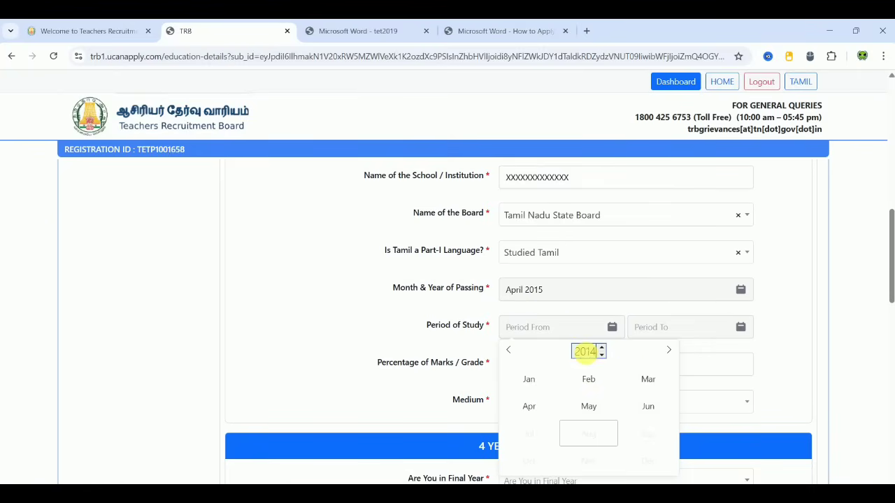
{"action": "left_click", "coordinate": [648, 406]}
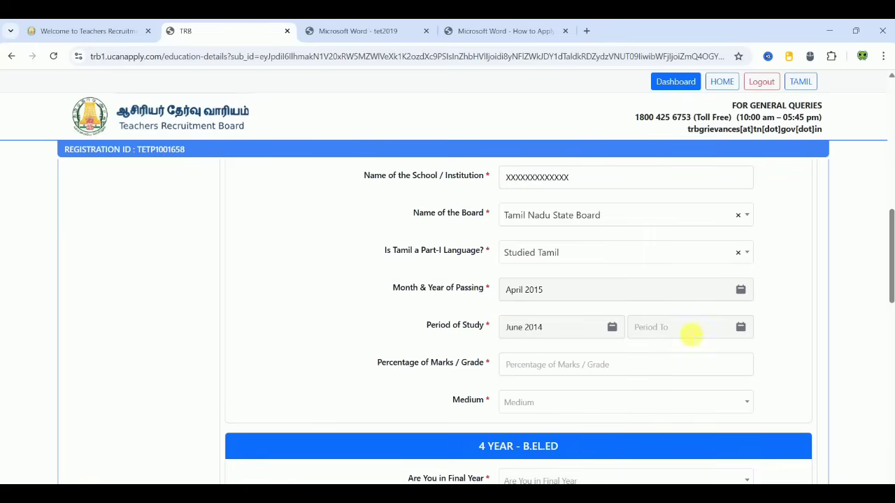
{"action": "left_click", "coordinate": [691, 335]}
{"action": "left_click", "coordinate": [715, 351]}
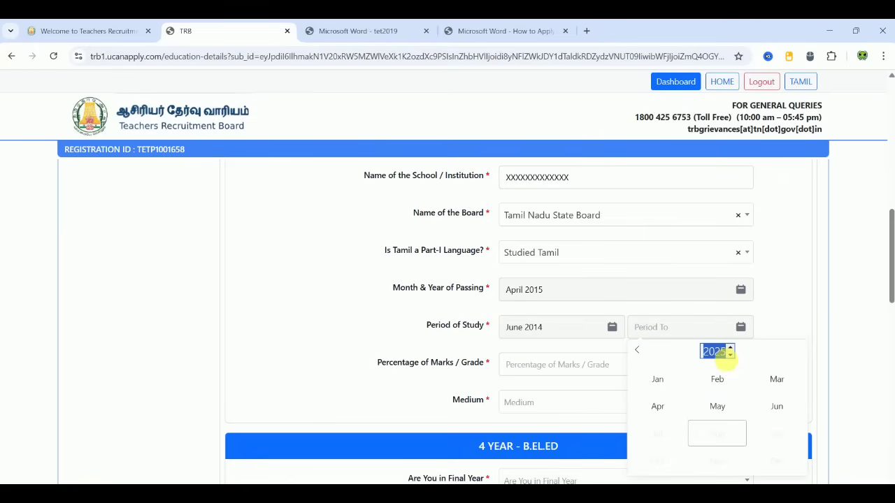
{"action": "type", "text": "2015"}
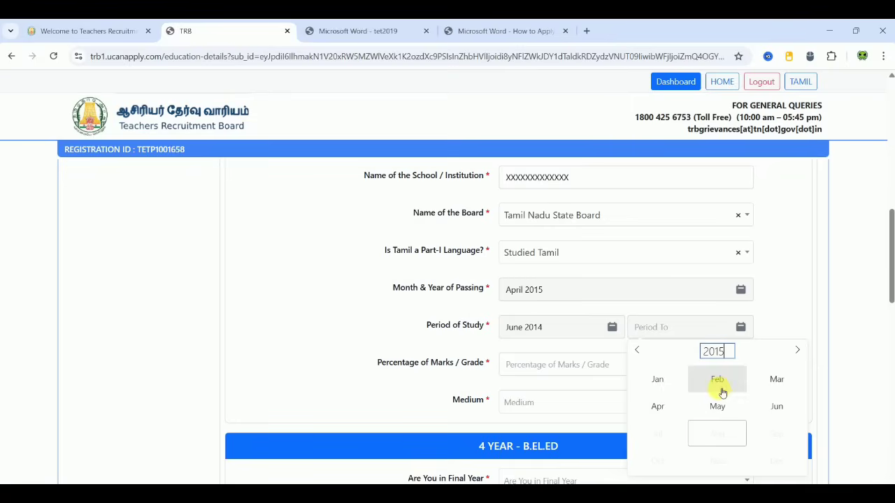
{"action": "left_click", "coordinate": [662, 408]}
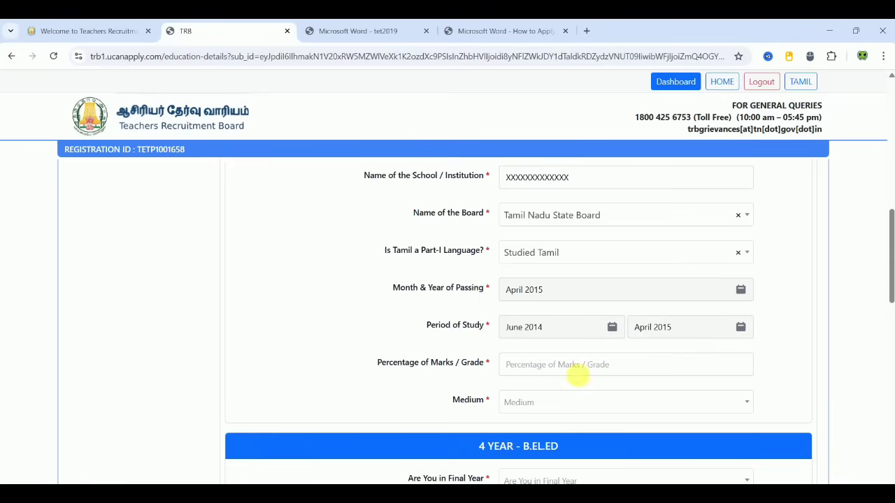
Step: Enter 80 as the HSC percentage and choose Tamil as the medium
{"action": "left_click", "coordinate": [566, 365]}
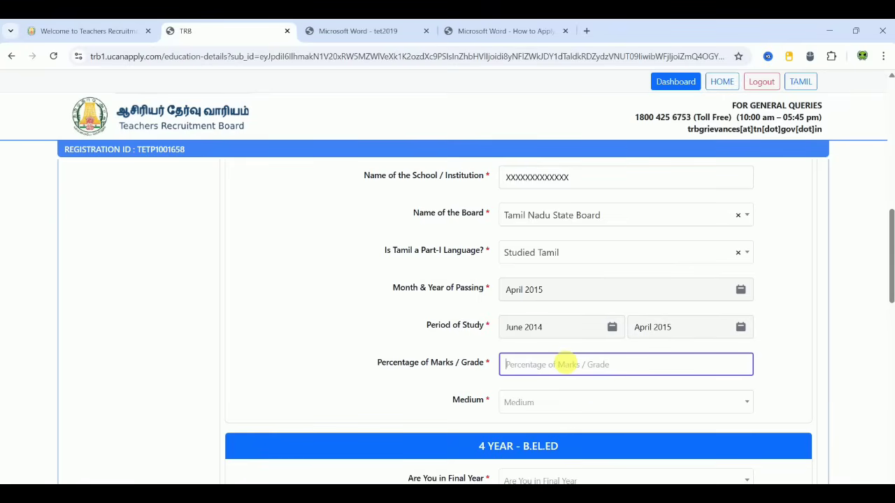
{"action": "type", "text": "80"}
{"action": "left_click", "coordinate": [315, 342]}
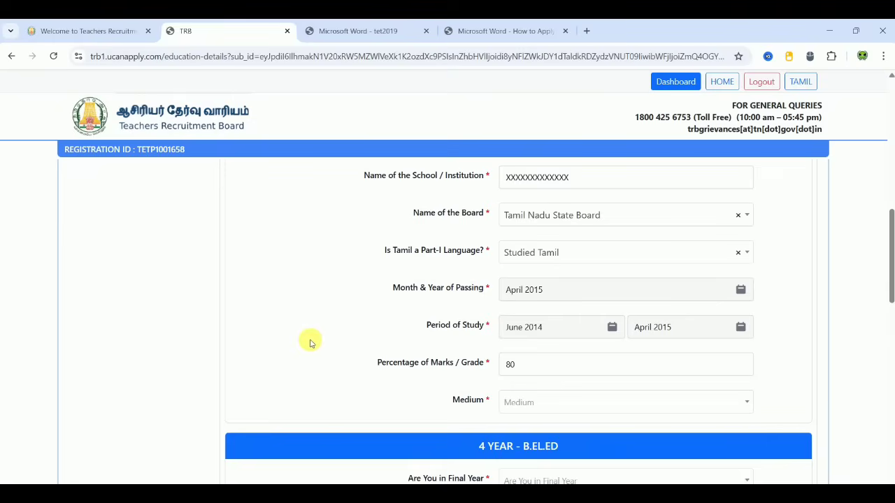
{"action": "left_click", "coordinate": [512, 410]}
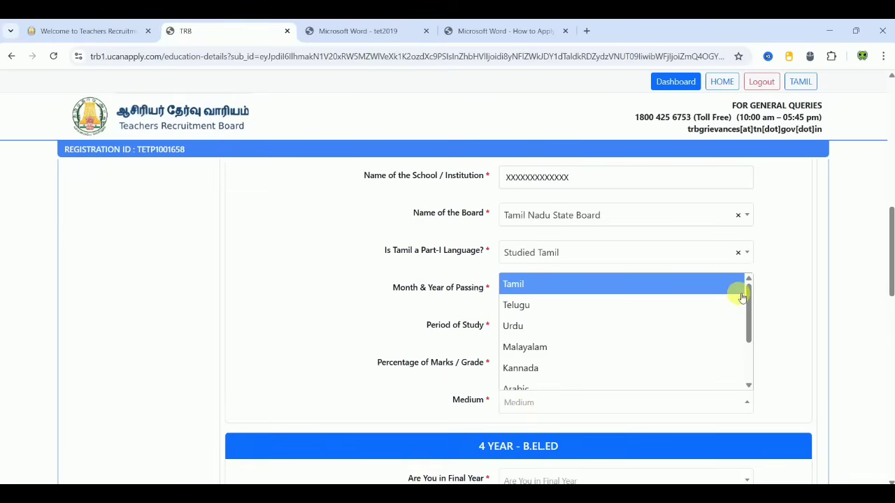
{"action": "left_click", "coordinate": [632, 282]}
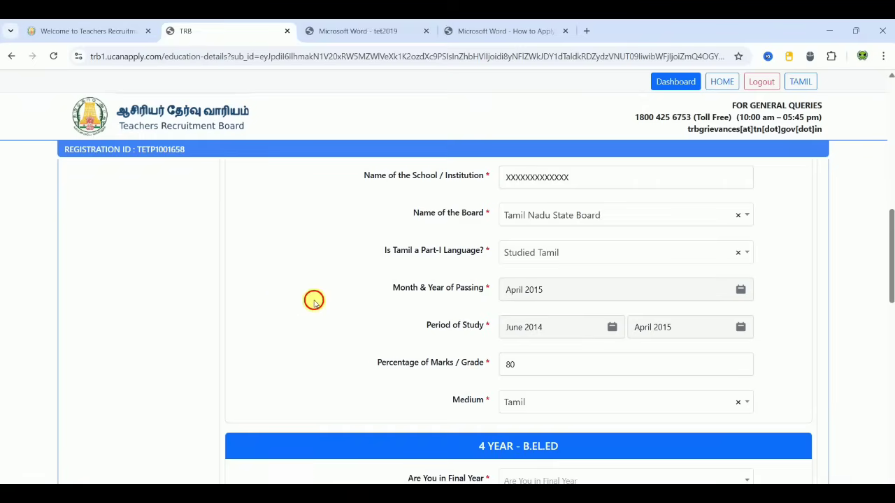
{"action": "scroll", "coordinate": [314, 302], "scroll_direction": "down", "scroll_amount": 3}
Step: Answer Yes for final year, choose B.El.Ed as the degree, and enter the college name
{"action": "scroll", "coordinate": [314, 303], "scroll_direction": "down", "scroll_amount": 2}
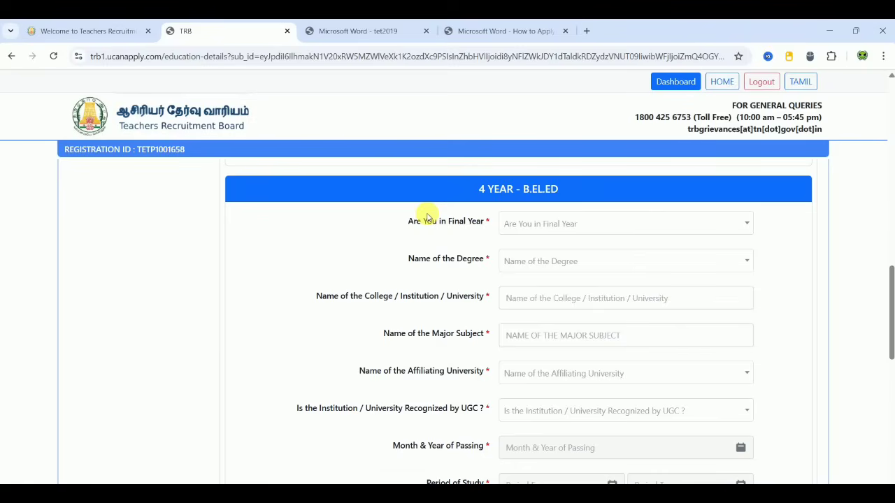
{"action": "left_click", "coordinate": [536, 229]}
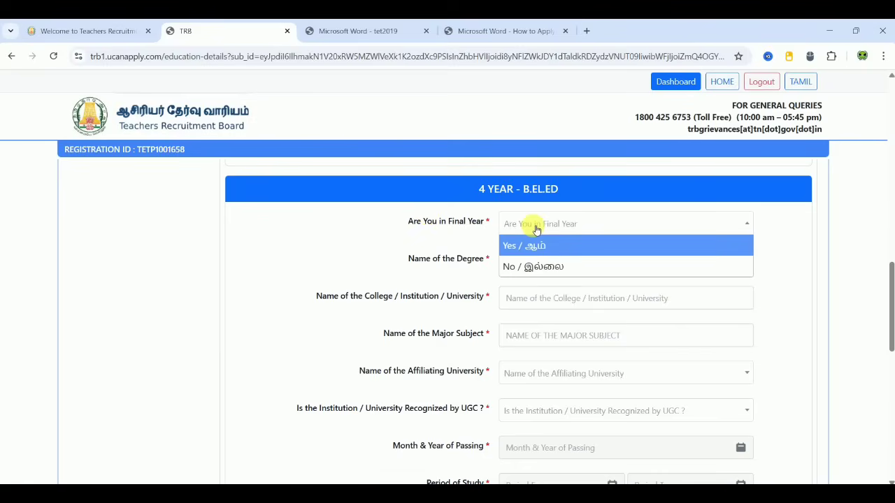
{"action": "left_click", "coordinate": [527, 246]}
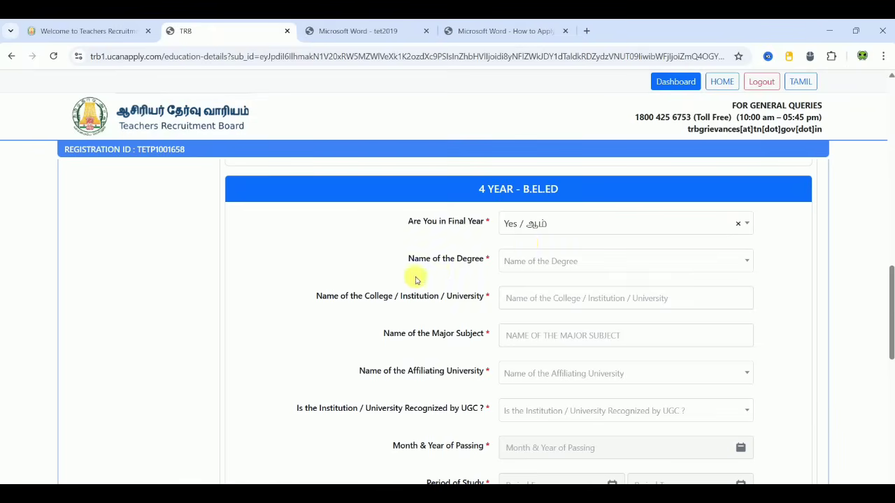
{"action": "left_click", "coordinate": [528, 268]}
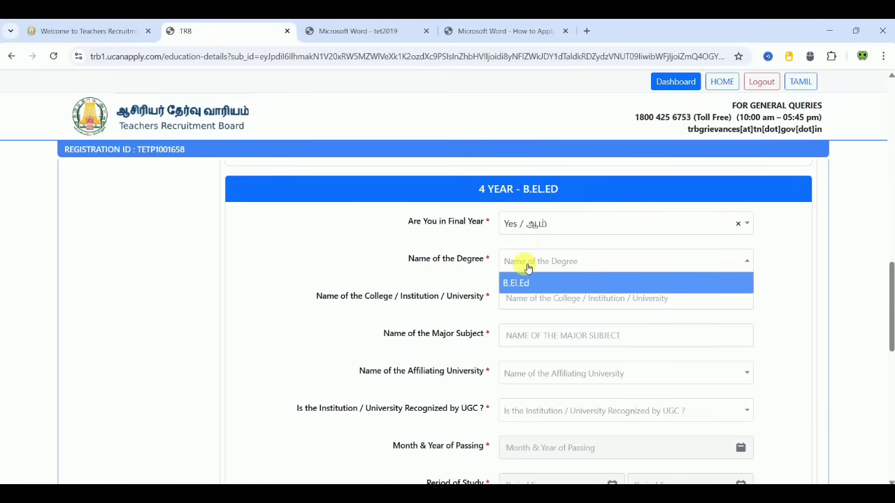
{"action": "left_click", "coordinate": [524, 283]}
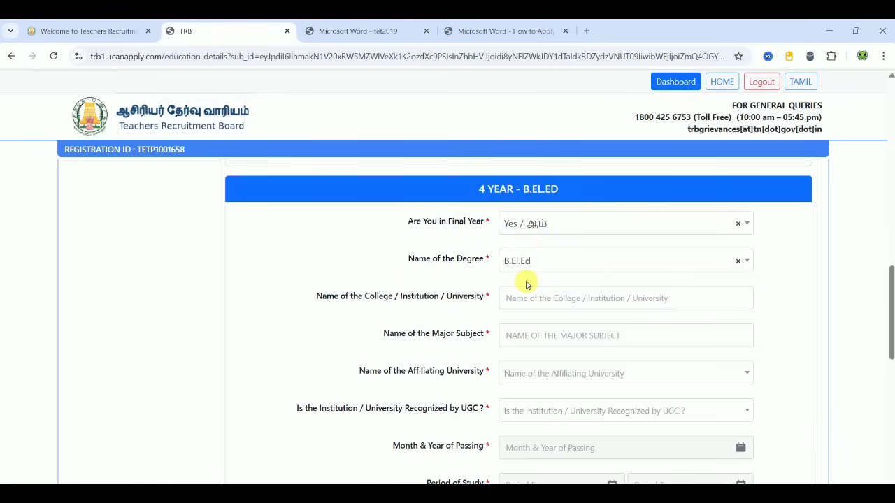
{"action": "left_click", "coordinate": [539, 298]}
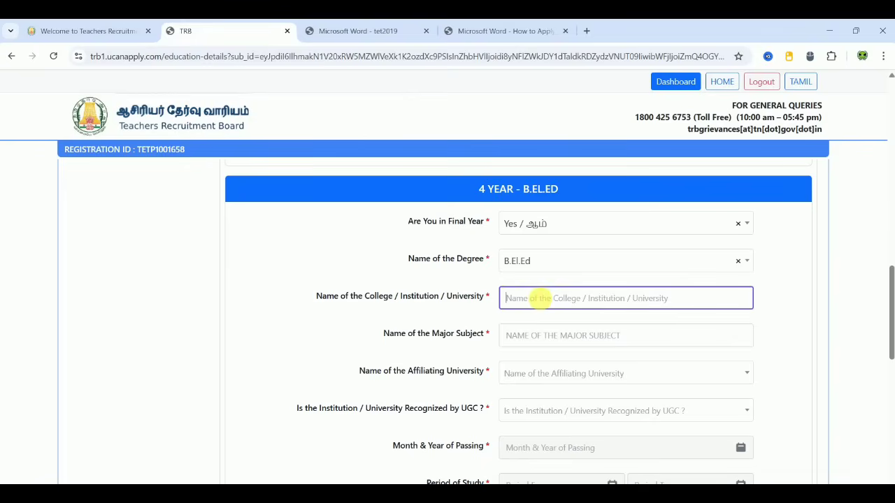
{"action": "type", "text": "xxxxxxxxxxxxx"}
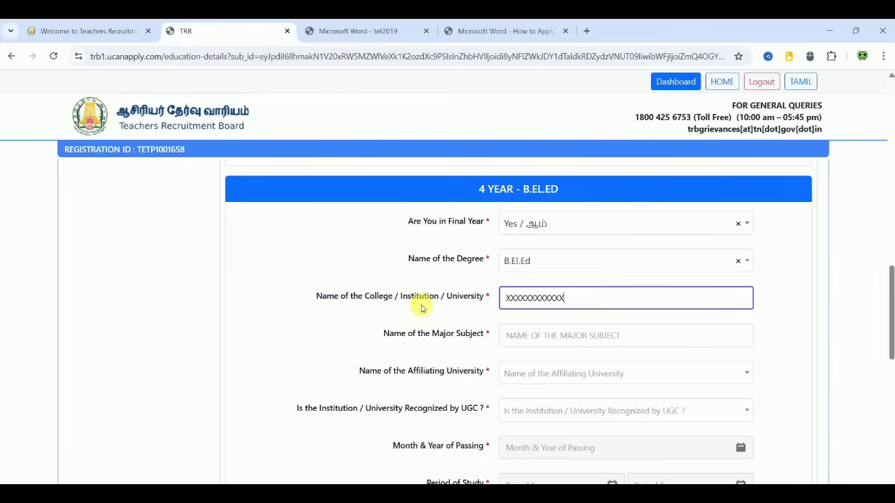
{"action": "left_click", "coordinate": [333, 318]}
Step: Enter TAMIL as the major subject, choose Thiruvalluvar University, and confirm UGC recognition Yes
{"action": "scroll", "coordinate": [332, 318], "scroll_direction": "down", "scroll_amount": 1}
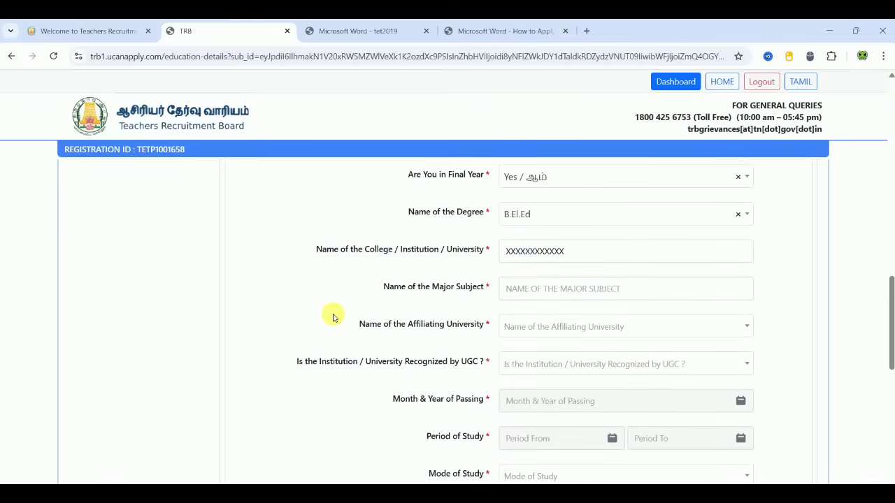
{"action": "left_click", "coordinate": [599, 289]}
{"action": "type", "text": "T"}
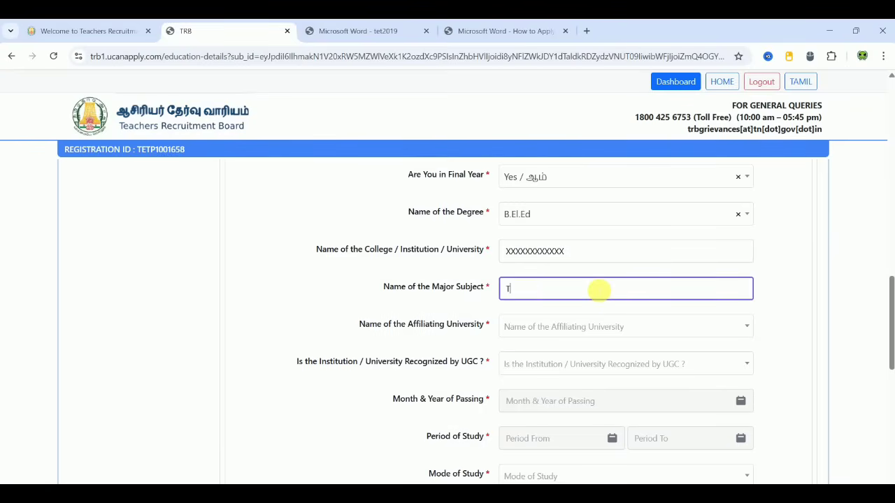
{"action": "type", "text": "AMIL"}
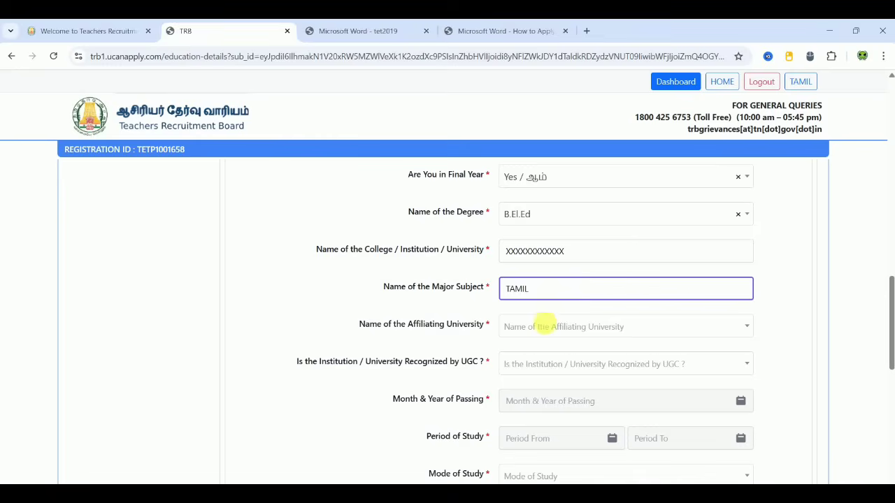
{"action": "left_click", "coordinate": [541, 326]}
{"action": "left_click_drag", "start_coordinate": [748, 374], "coordinate": [749, 459]}
{"action": "left_click", "coordinate": [592, 400]}
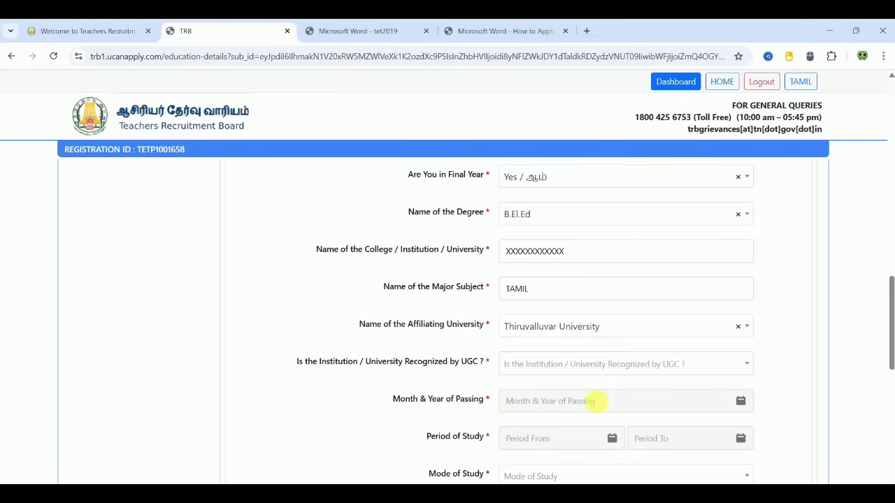
{"action": "left_click", "coordinate": [550, 363]}
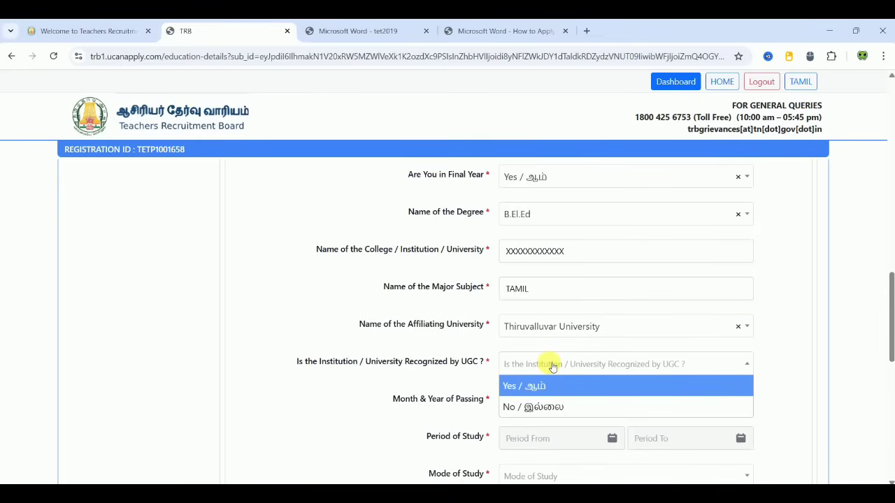
{"action": "left_click", "coordinate": [534, 386]}
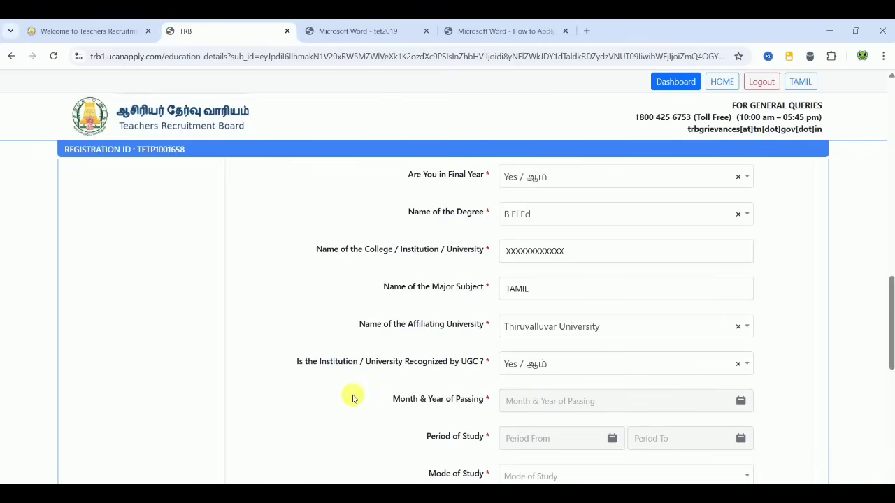
{"action": "scroll", "coordinate": [353, 399], "scroll_direction": "down", "scroll_amount": 1}
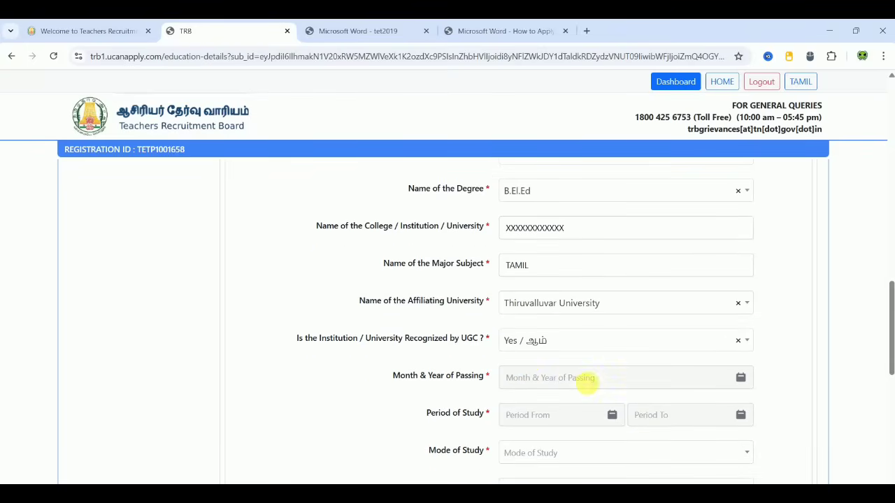
Step: Open the B.El.Ed passing-date picker and close it without changes
{"action": "left_click", "coordinate": [587, 383]}
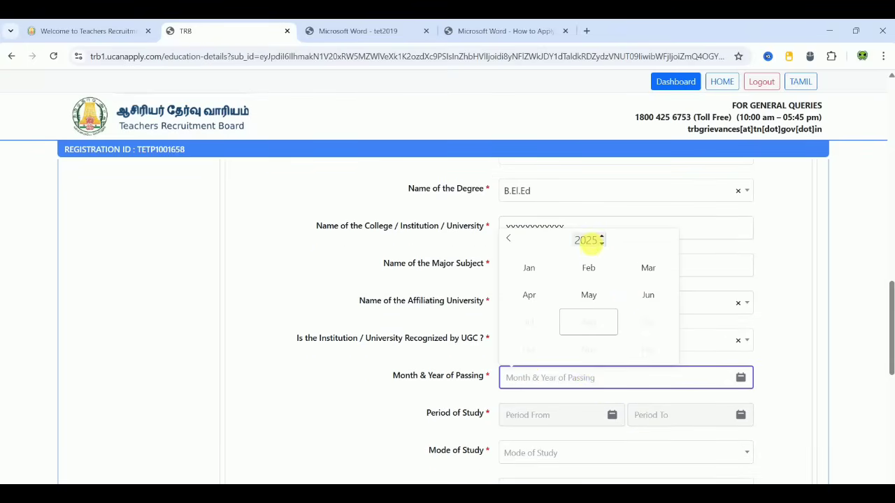
{"action": "double_click", "coordinate": [587, 241]}
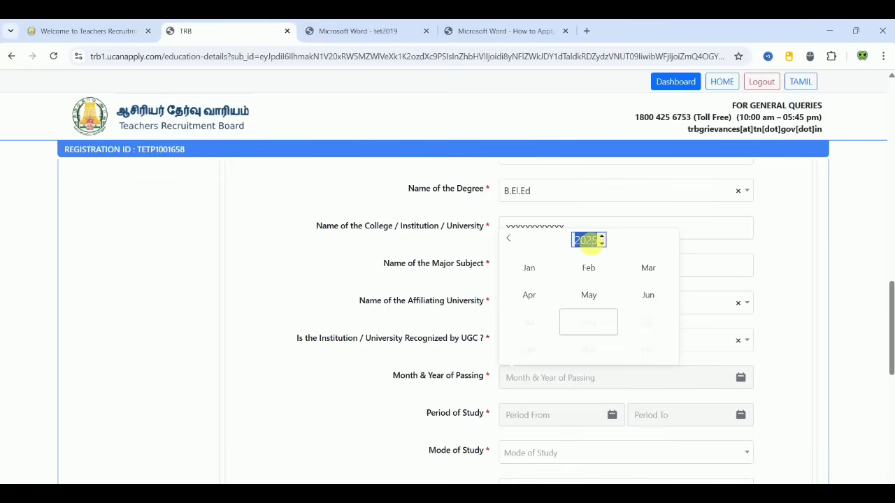
{"action": "left_click", "coordinate": [396, 384]}
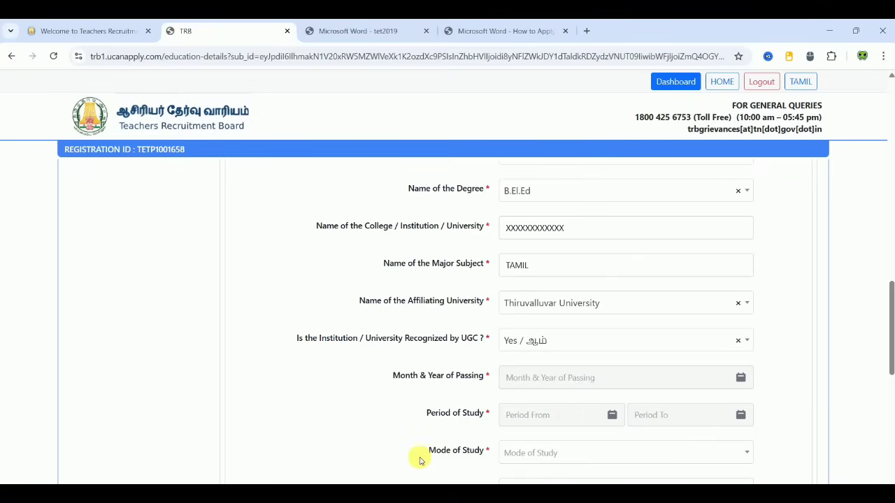
{"action": "scroll", "coordinate": [419, 460], "scroll_direction": "down", "scroll_amount": 1}
Step: Choose Regular as the B.El.Ed mode of study and enter 75 as the percentage of marks
{"action": "left_click", "coordinate": [567, 417]}
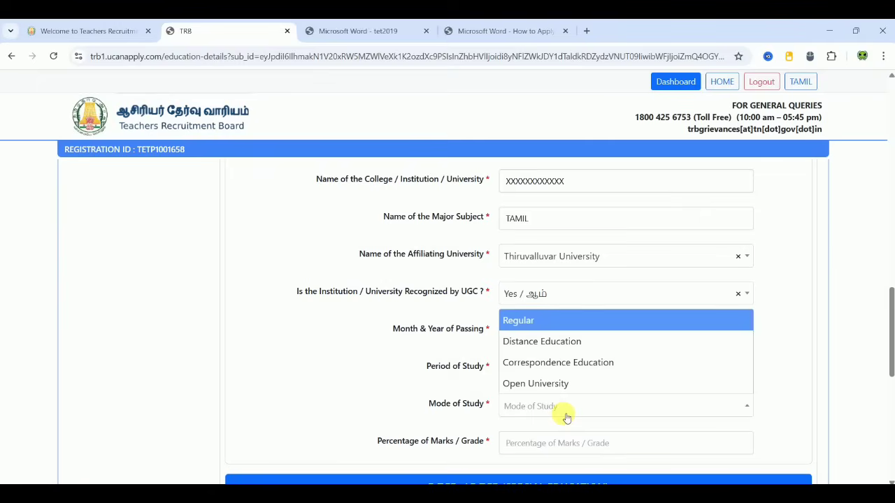
{"action": "left_click", "coordinate": [565, 320]}
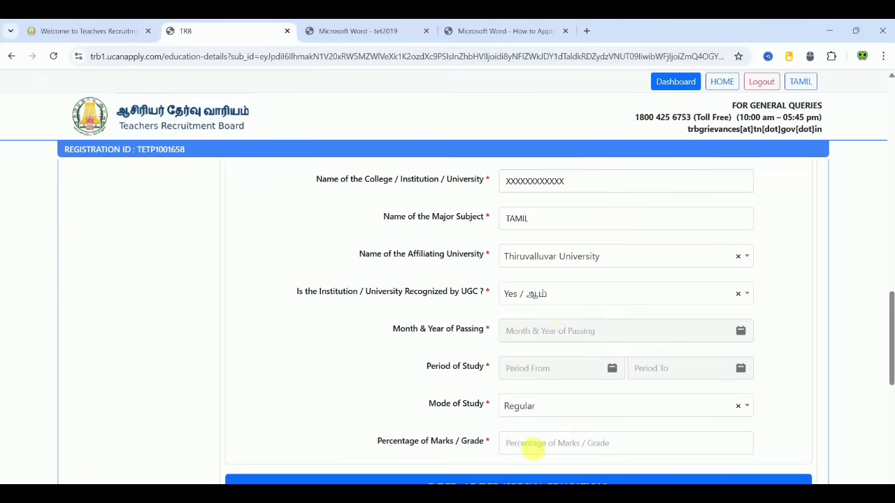
{"action": "left_click", "coordinate": [532, 447]}
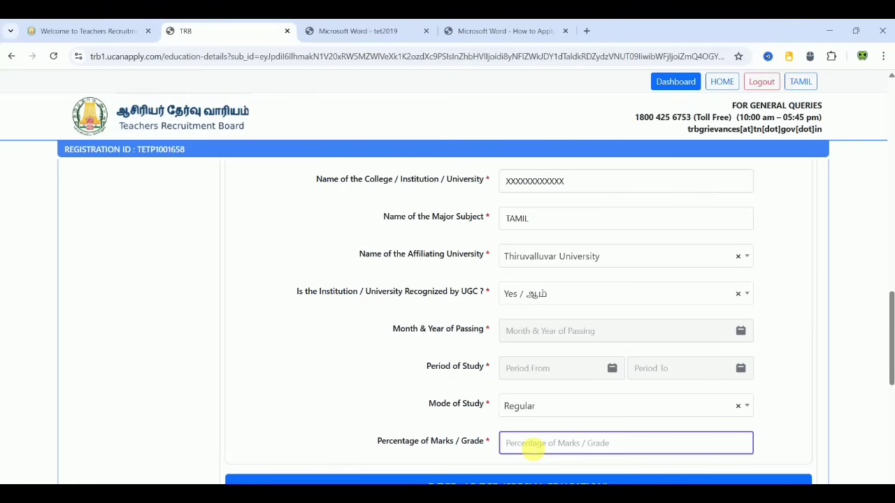
{"action": "type", "text": "75"}
{"action": "left_click", "coordinate": [390, 399]}
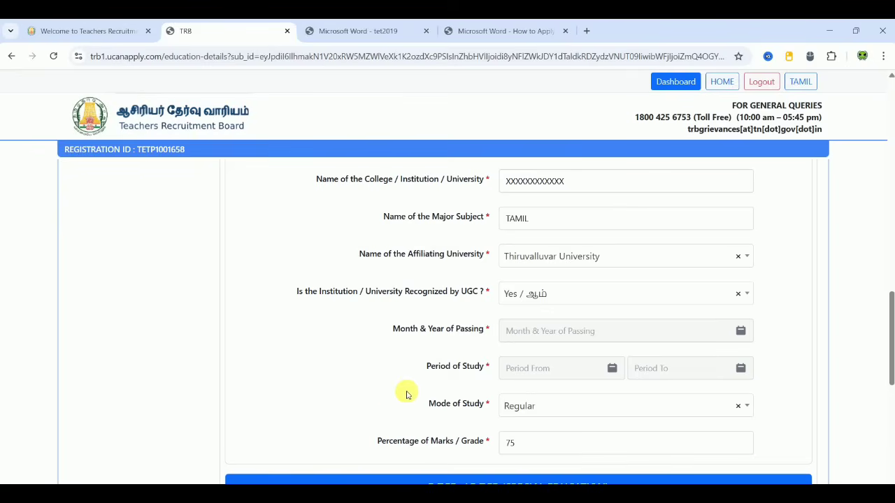
Step: Answer No for B.El.Ed final year and set the passing date to June 2019
{"action": "scroll", "coordinate": [408, 394], "scroll_direction": "up", "scroll_amount": 2}
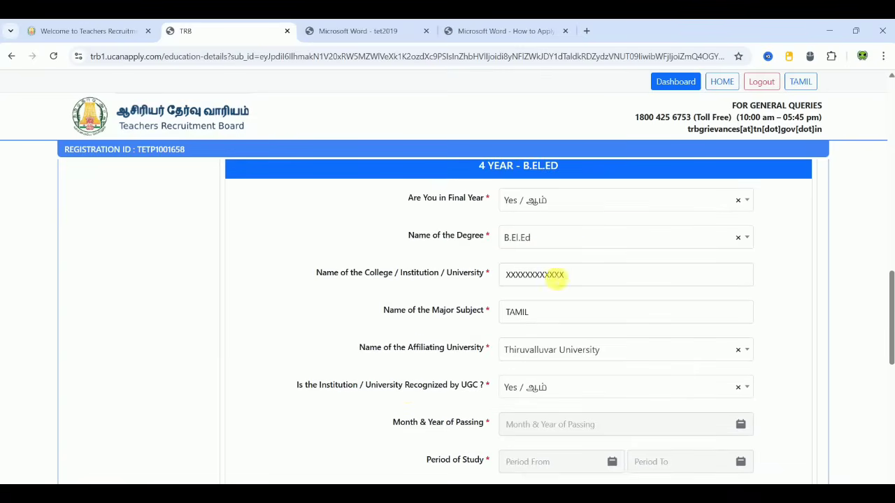
{"action": "left_click", "coordinate": [554, 202]}
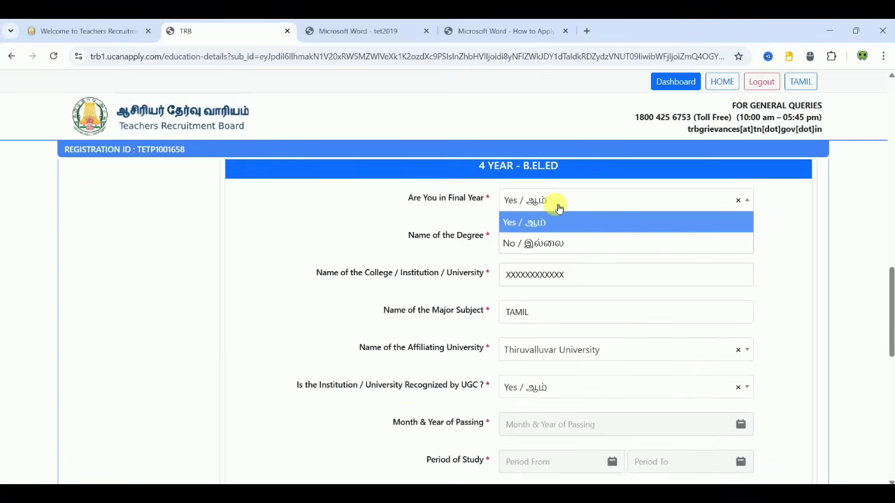
{"action": "left_click", "coordinate": [539, 242]}
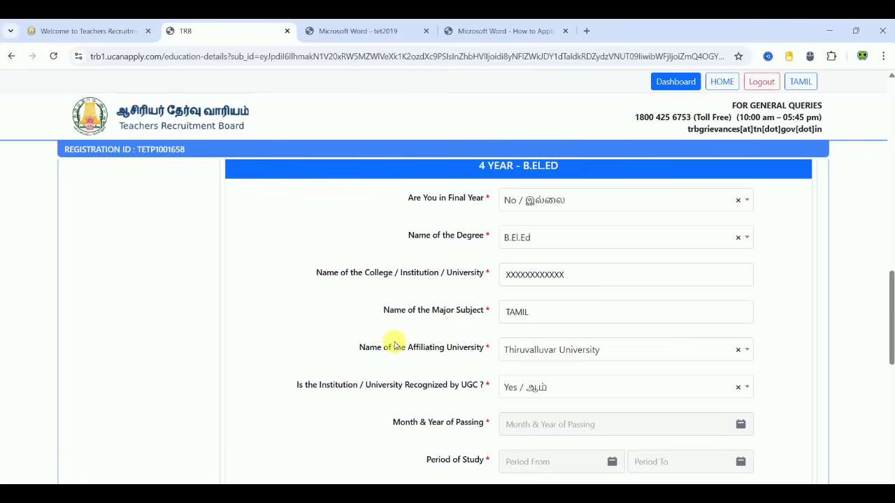
{"action": "scroll", "coordinate": [394, 345], "scroll_direction": "down", "scroll_amount": 2}
{"action": "left_click", "coordinate": [561, 330]}
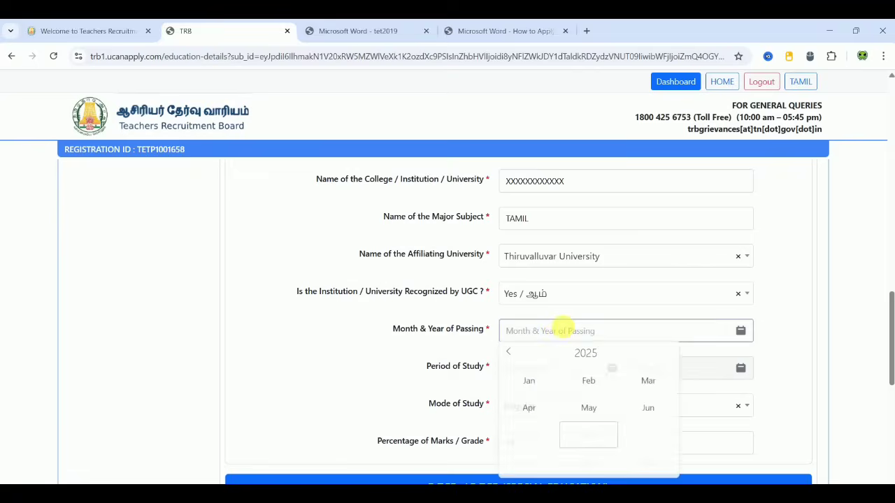
{"action": "left_click", "coordinate": [586, 355]}
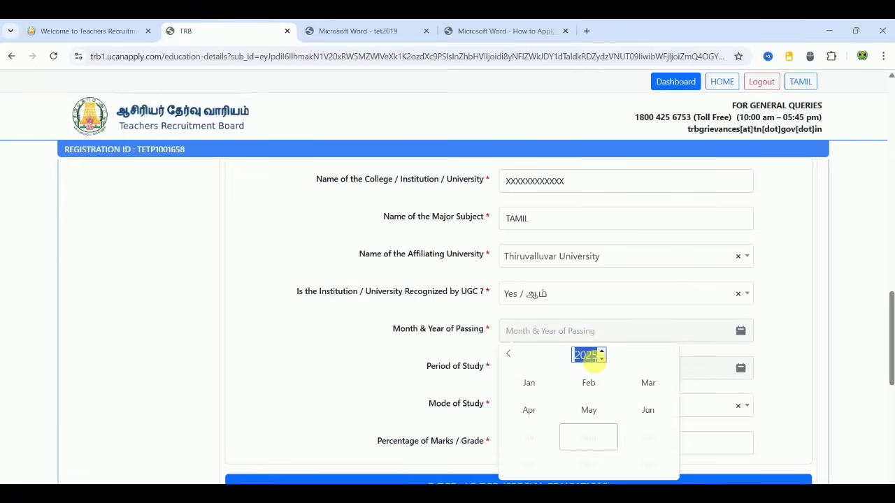
{"action": "type", "text": "2019"}
{"action": "left_click", "coordinate": [658, 417]}
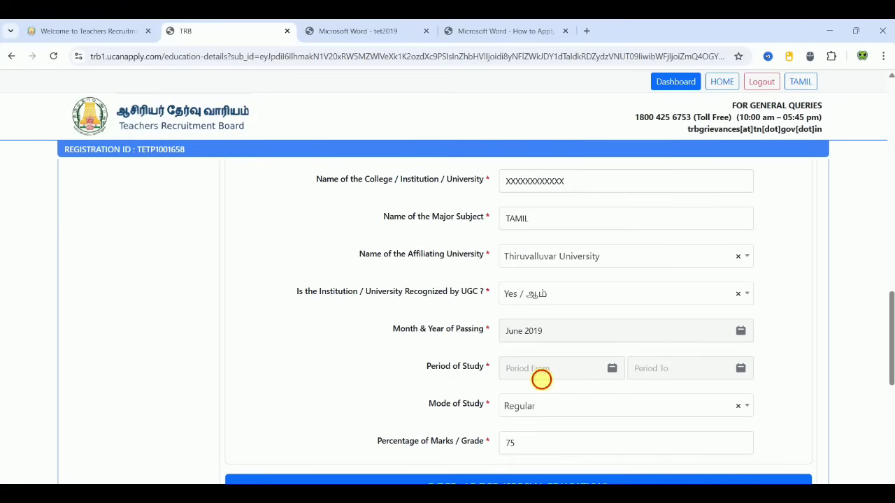
Step: Set the B.El.Ed period of study from June 2015 to June 2019
{"action": "left_click", "coordinate": [539, 380]}
{"action": "left_click", "coordinate": [586, 232]}
{"action": "double_click", "coordinate": [586, 231]}
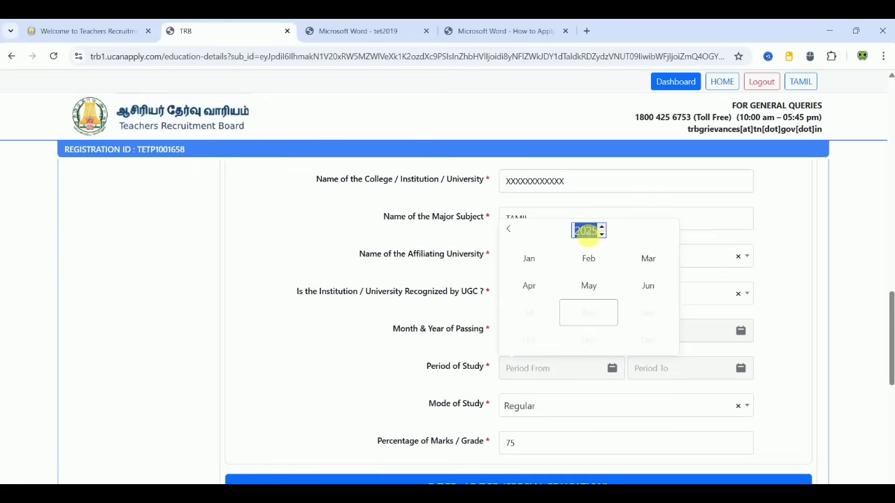
{"action": "type", "text": "2015"}
{"action": "left_click", "coordinate": [647, 286]}
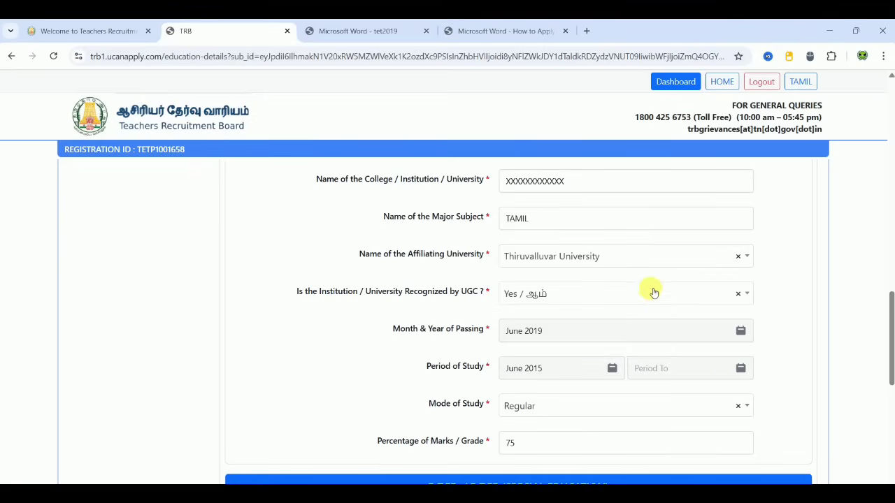
{"action": "left_click", "coordinate": [671, 368]}
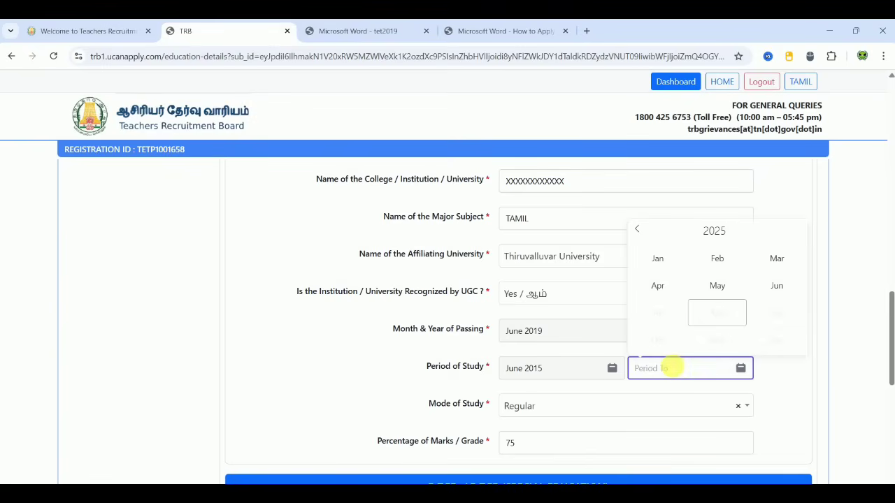
{"action": "double_click", "coordinate": [714, 232]}
{"action": "type", "text": "2"}
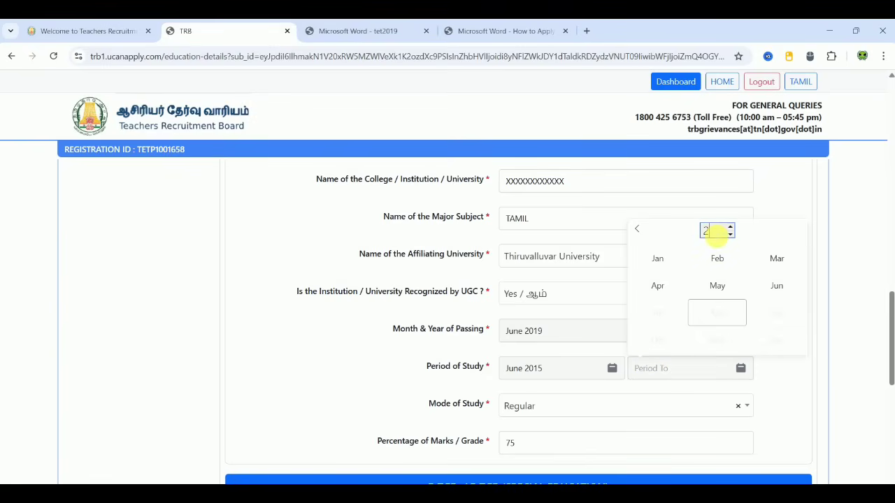
{"action": "type", "text": "019"}
{"action": "left_click", "coordinate": [800, 289]}
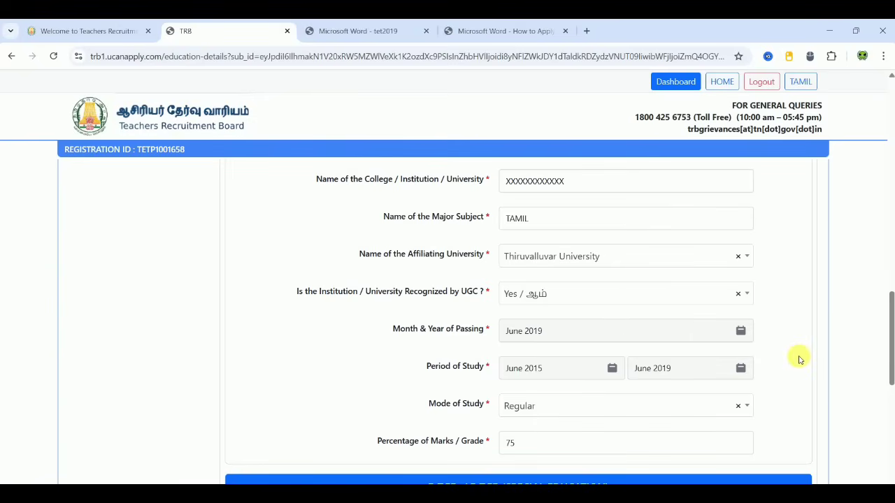
Step: In the D.T.Ed. section, set final year to Yes, course to D.T.Ed., and special category to Not Applicable
{"action": "scroll", "coordinate": [392, 398], "scroll_direction": "down", "scroll_amount": 4}
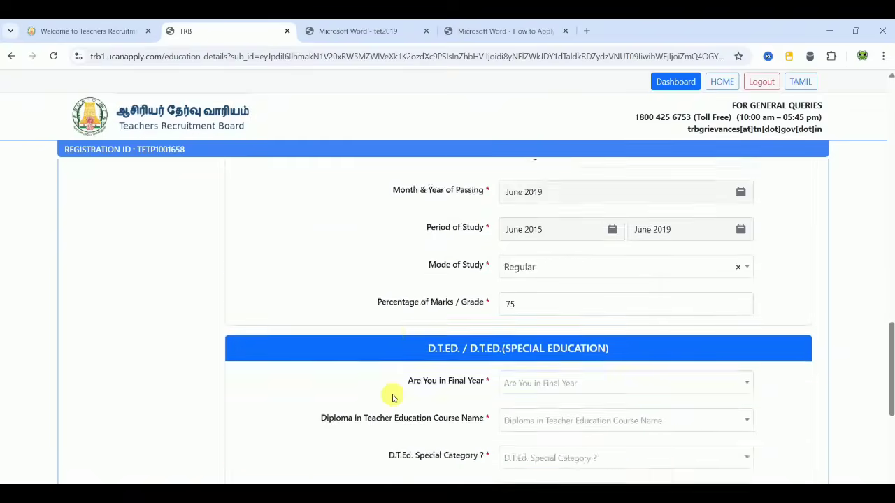
{"action": "scroll", "coordinate": [393, 398], "scroll_direction": "down", "scroll_amount": 1}
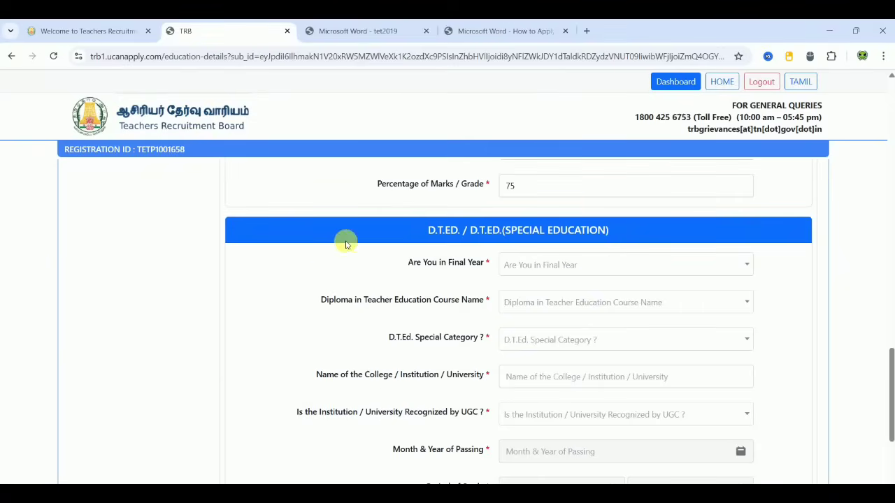
{"action": "scroll", "coordinate": [328, 257], "scroll_direction": "down", "scroll_amount": 2}
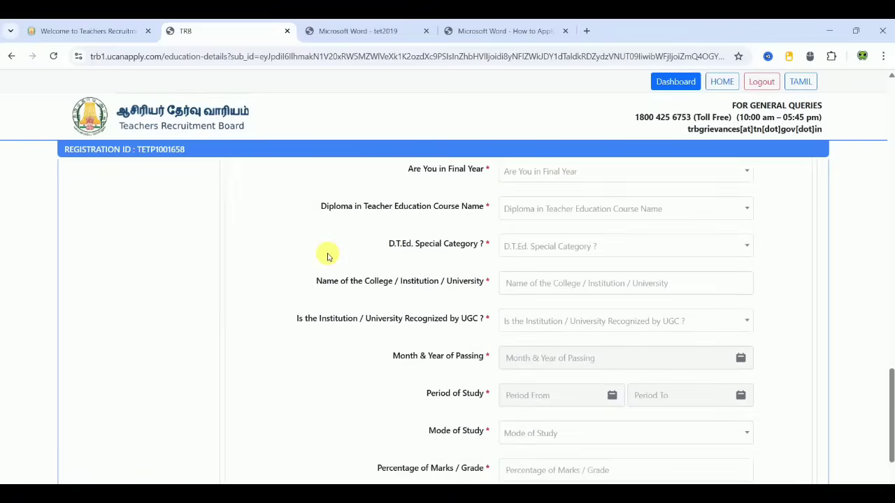
{"action": "left_click", "coordinate": [575, 177]}
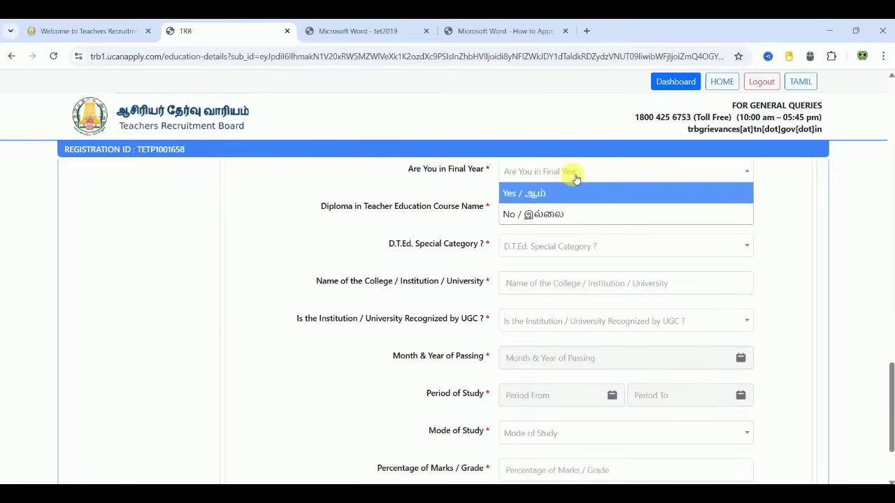
{"action": "left_click", "coordinate": [557, 194]}
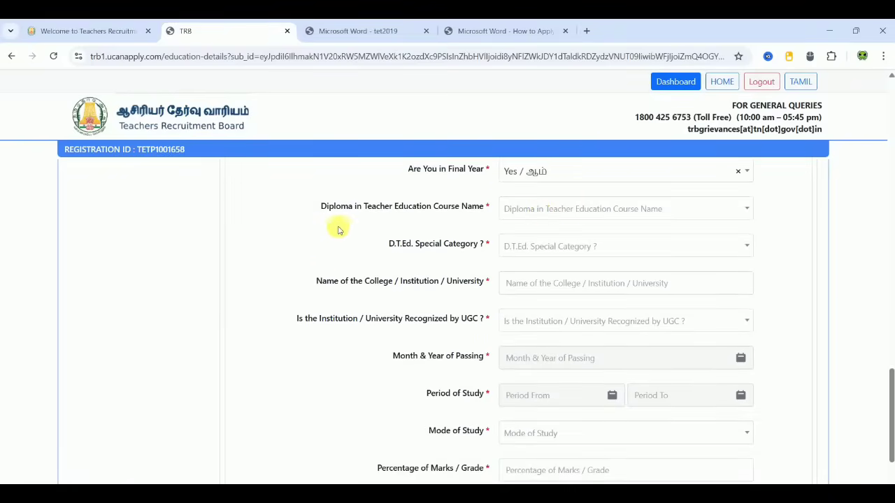
{"action": "left_click", "coordinate": [578, 205]}
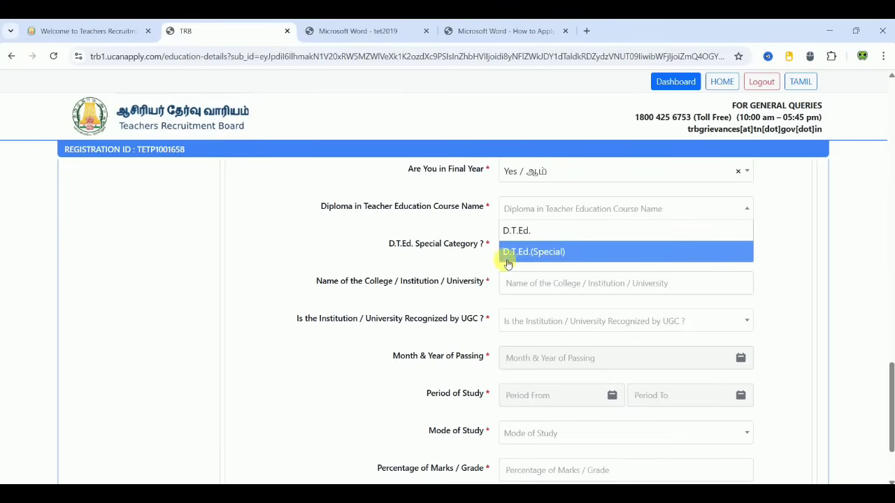
{"action": "left_click", "coordinate": [530, 232]}
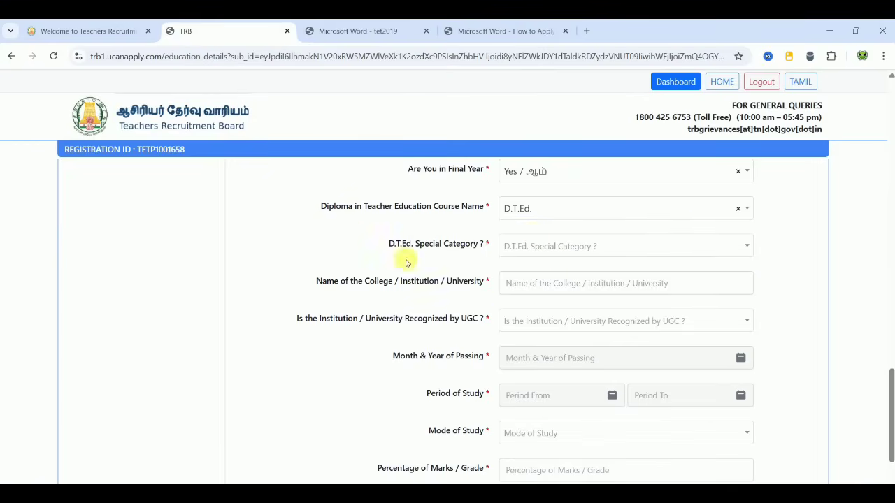
{"action": "left_click", "coordinate": [570, 251]}
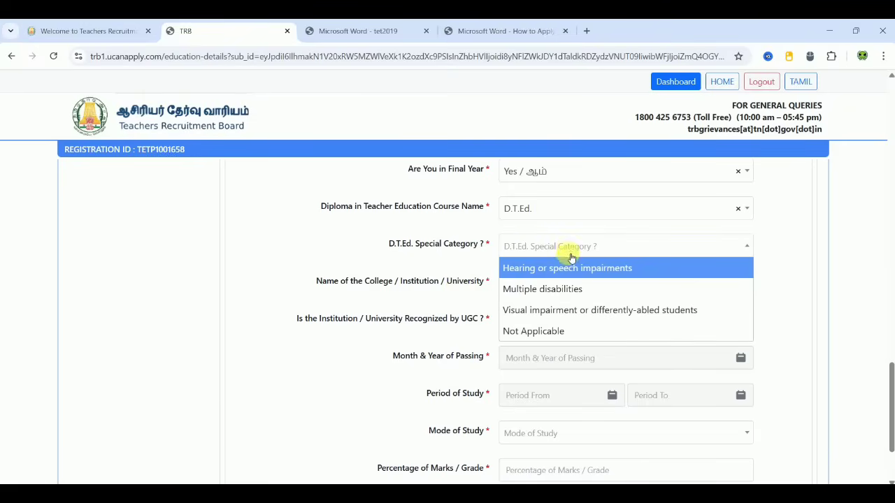
{"action": "left_click", "coordinate": [549, 334]}
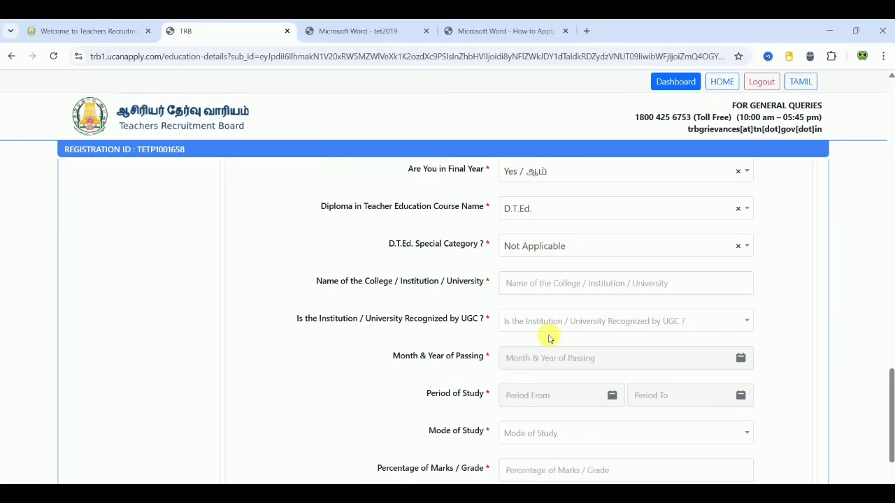
Step: Enter the D.T.Ed. college name and mark the institution as UGC recognised (Yes)
{"action": "left_click", "coordinate": [556, 292]}
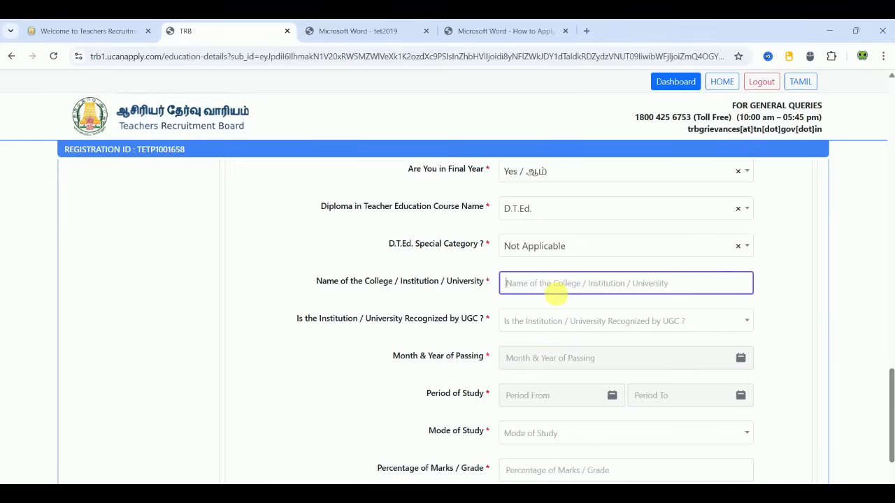
{"action": "type", "text": "XXXXXXXXXXX"}
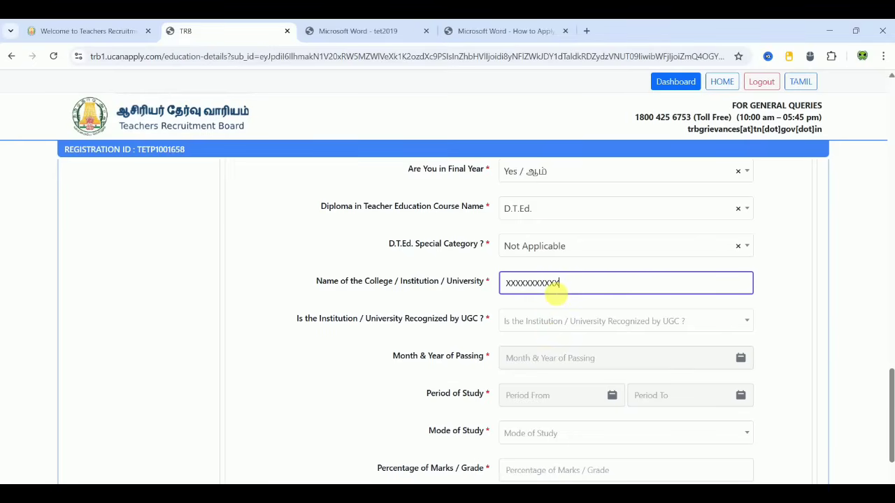
{"action": "left_click", "coordinate": [576, 317]}
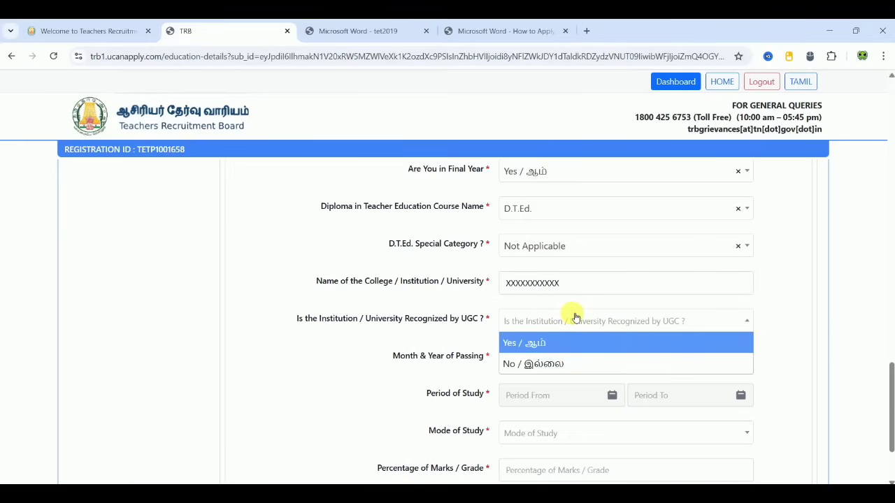
{"action": "left_click", "coordinate": [539, 343]}
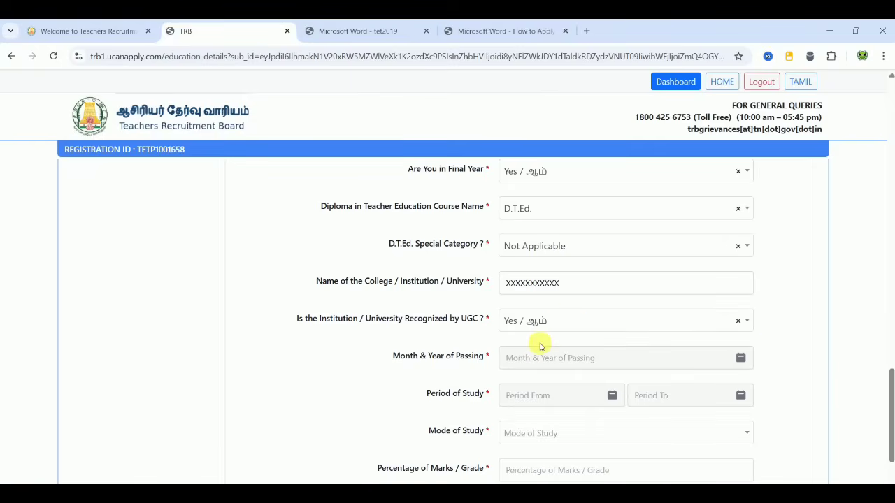
{"action": "scroll", "coordinate": [363, 374], "scroll_direction": "down", "scroll_amount": 3}
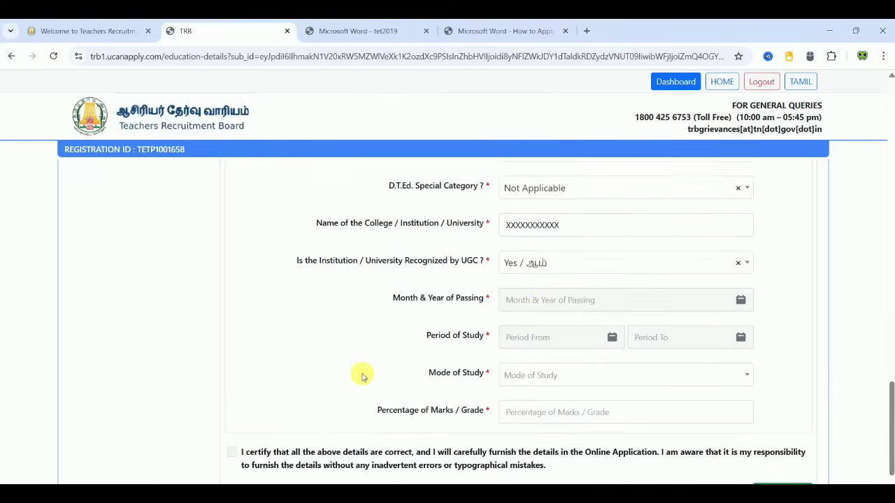
Step: Set the passing date to February 2025 and the study period to March 2023–February 2025
{"action": "left_click", "coordinate": [587, 264]}
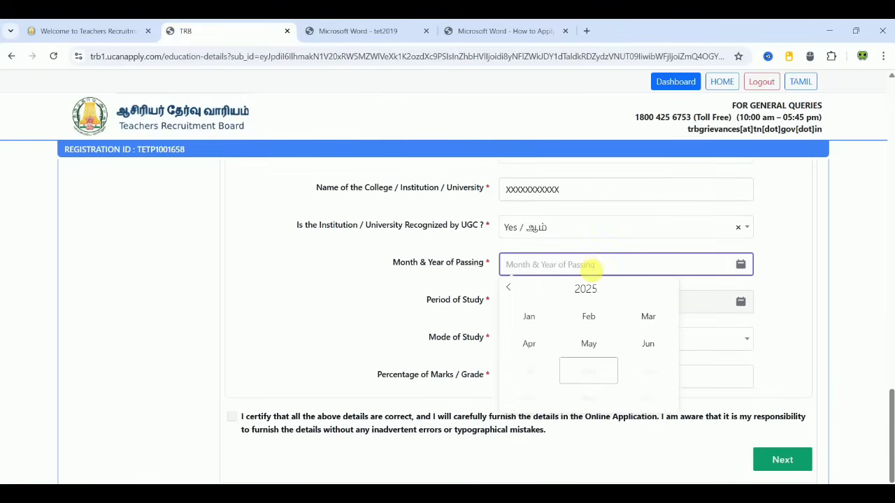
{"action": "double_click", "coordinate": [586, 289]}
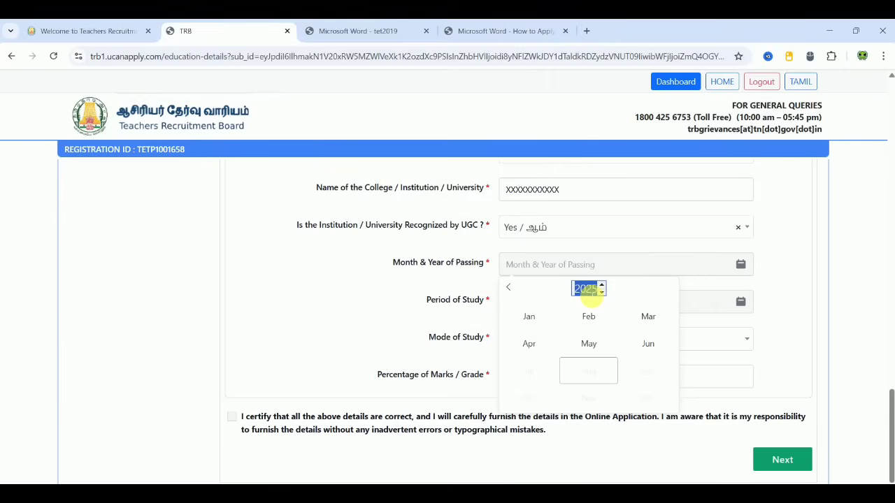
{"action": "left_click", "coordinate": [588, 316]}
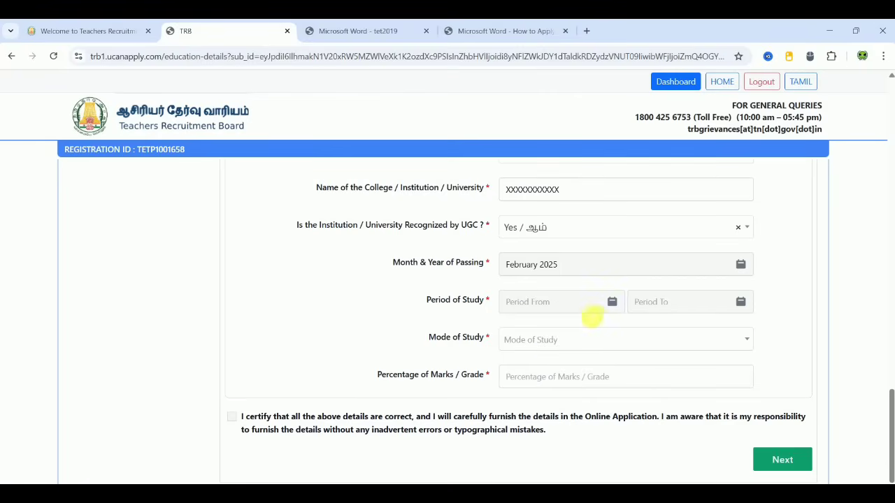
{"action": "left_click", "coordinate": [569, 304]}
{"action": "double_click", "coordinate": [584, 326]}
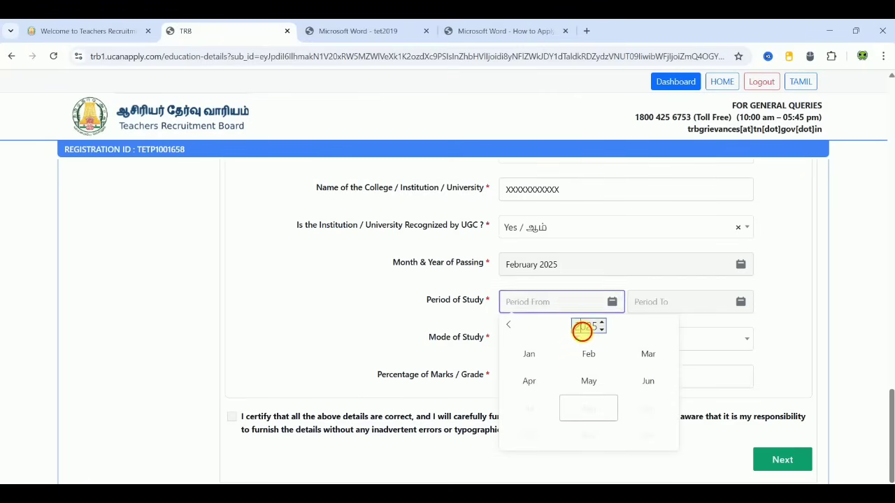
{"action": "type", "text": "20"}
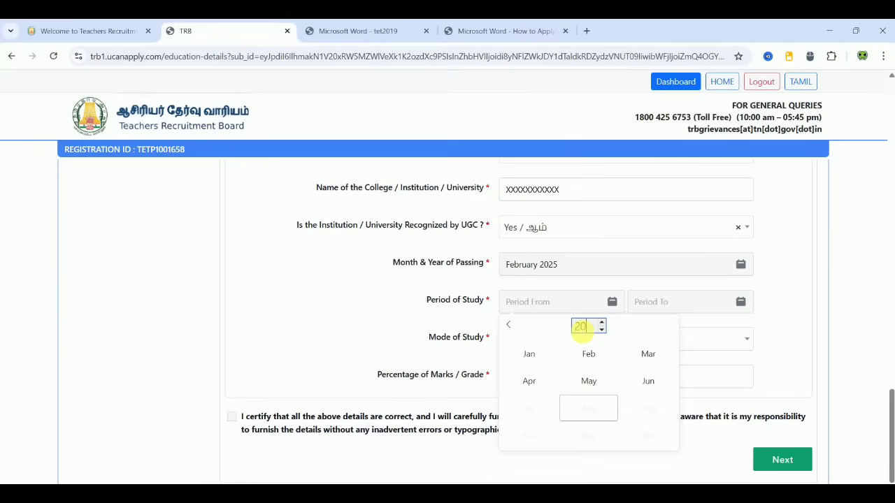
{"action": "type", "text": "23"}
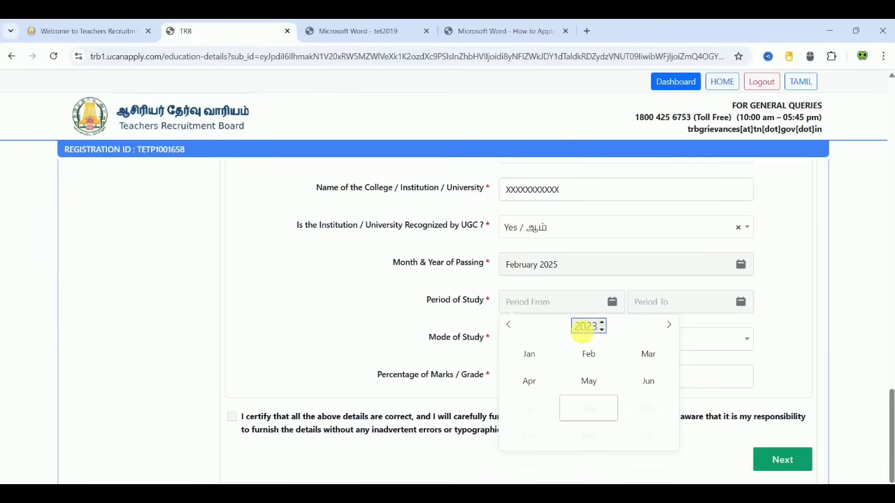
{"action": "left_click", "coordinate": [646, 353]}
{"action": "left_click", "coordinate": [685, 301]}
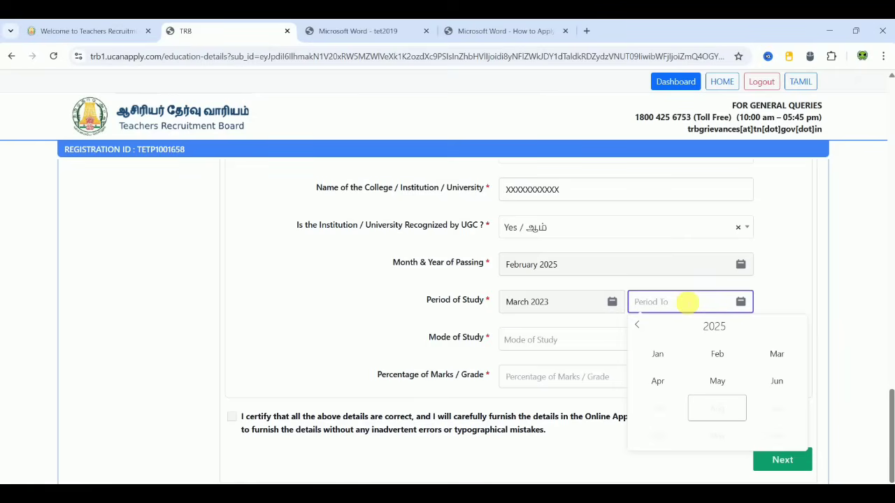
{"action": "left_click", "coordinate": [717, 358]}
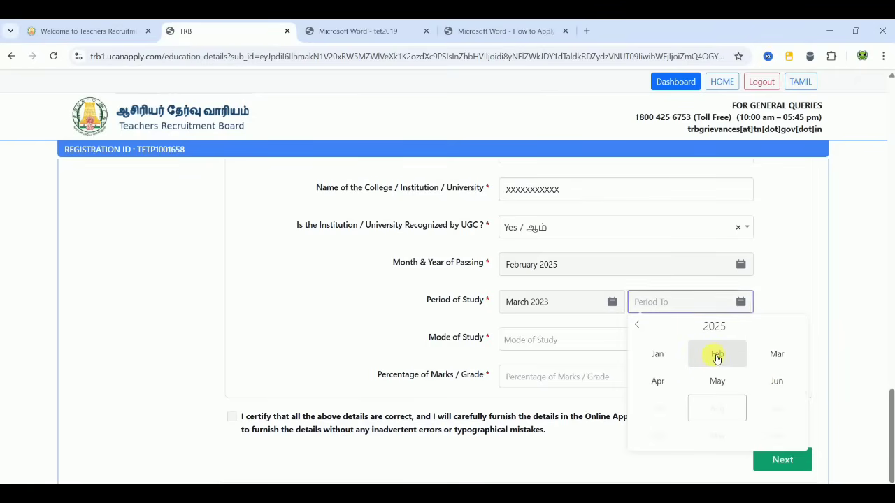
Step: Choose Regular study mode, enter 70 percent marks, and tick the certification box
{"action": "left_click", "coordinate": [594, 343]}
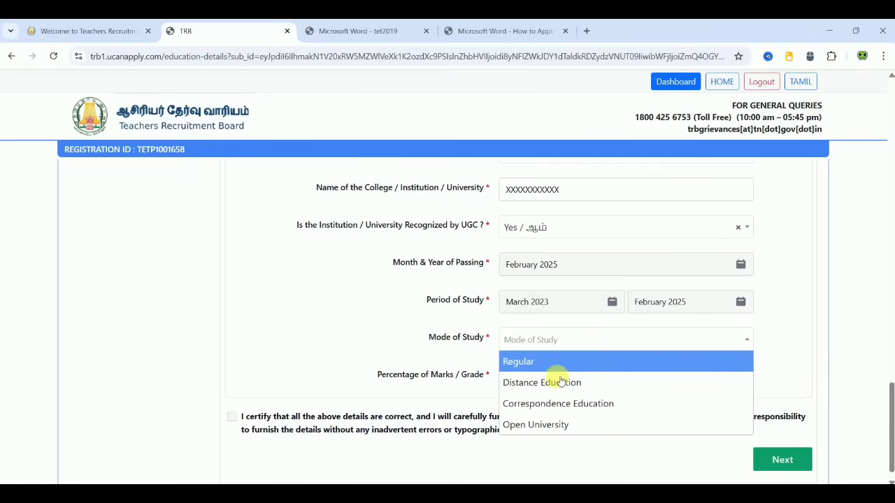
{"action": "left_click", "coordinate": [530, 362]}
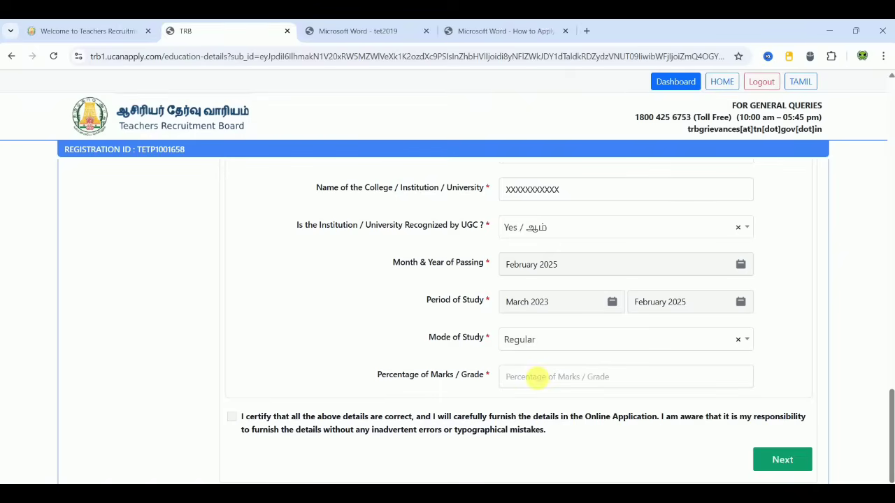
{"action": "left_click", "coordinate": [535, 376]}
{"action": "type", "text": "70"}
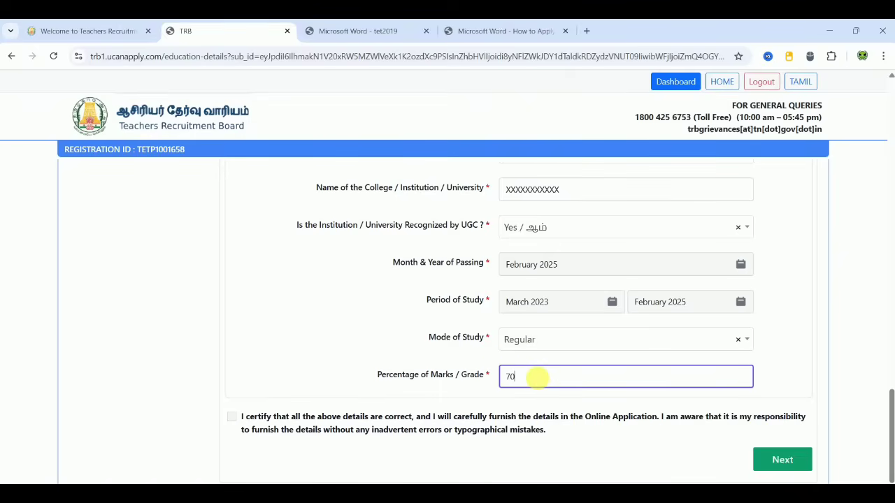
{"action": "left_click", "coordinate": [357, 374]}
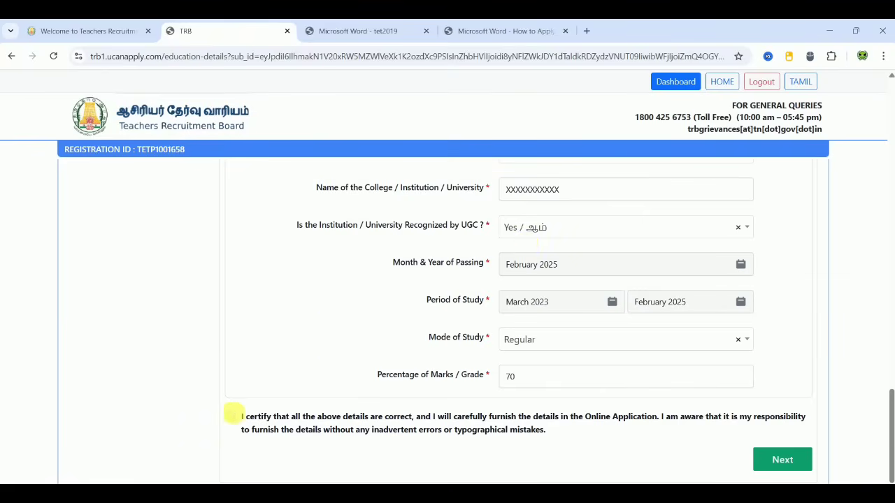
{"action": "left_click", "coordinate": [234, 418]}
Step: Submit the education details and choose Thiruvannamalai as the preferred exam district
{"action": "left_click", "coordinate": [804, 461]}
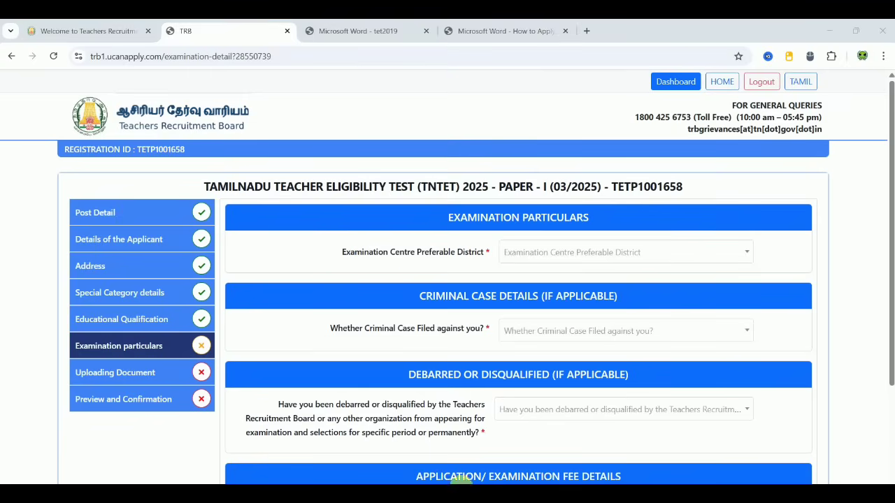
{"action": "scroll", "coordinate": [810, 271], "scroll_direction": "down", "scroll_amount": 1}
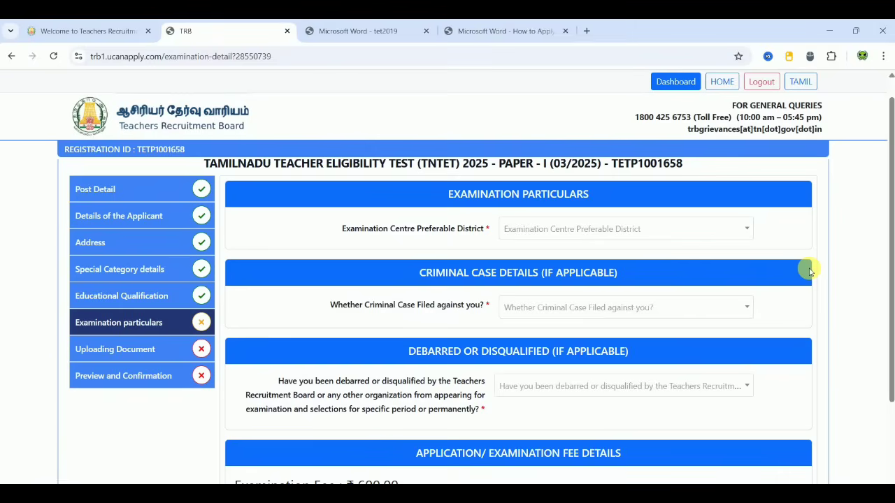
{"action": "left_click", "coordinate": [667, 225]}
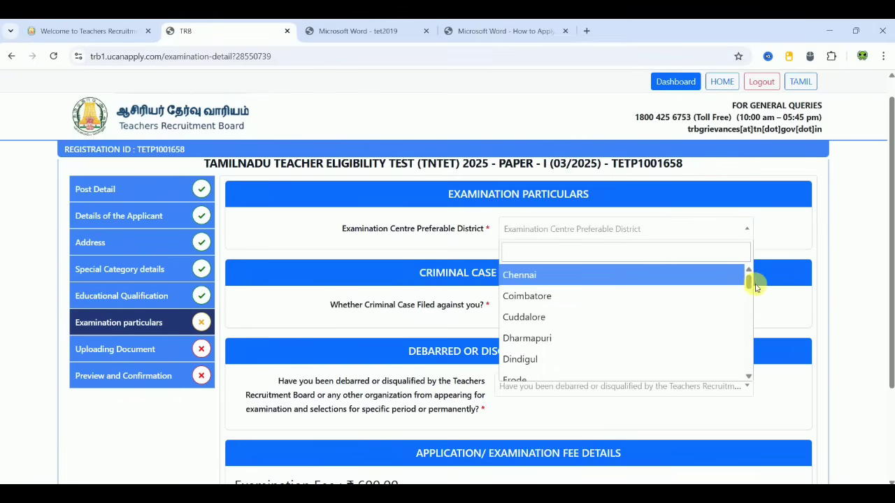
{"action": "left_click_drag", "start_coordinate": [752, 288], "coordinate": [753, 339]}
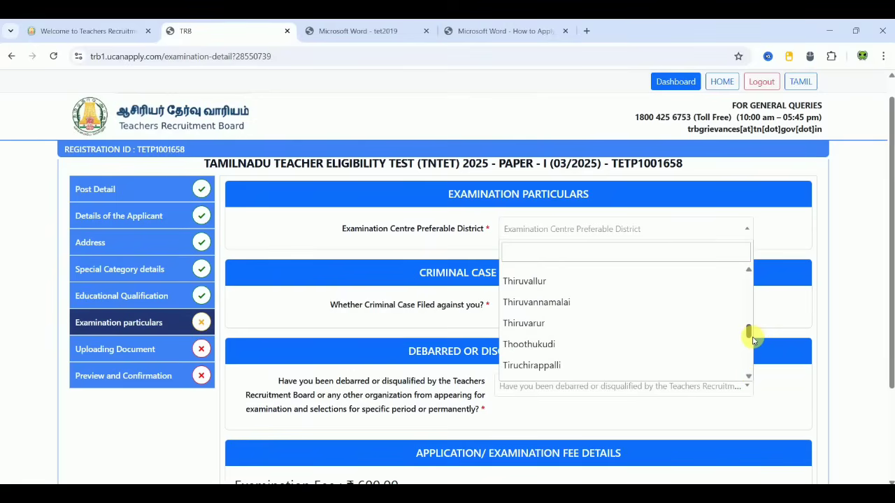
{"action": "left_click", "coordinate": [593, 302]}
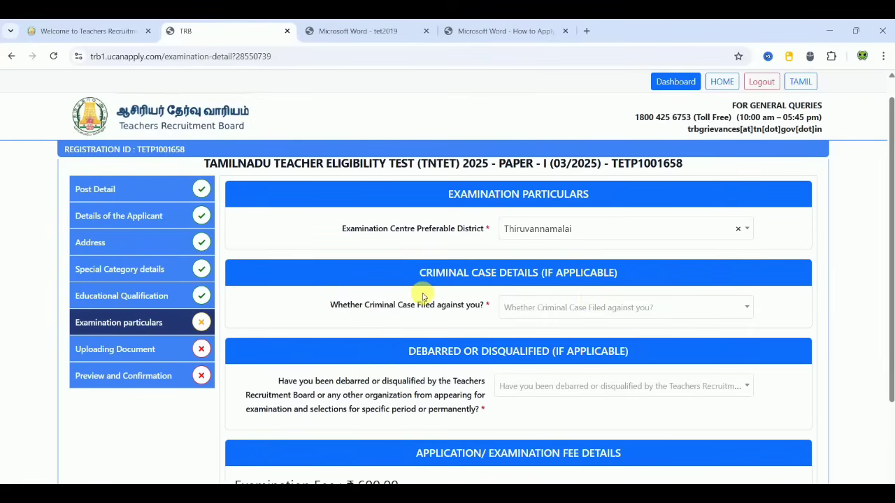
Step: Answer No to the criminal case and debarment questions, certify, and submit the examination particulars
{"action": "left_click", "coordinate": [572, 309]}
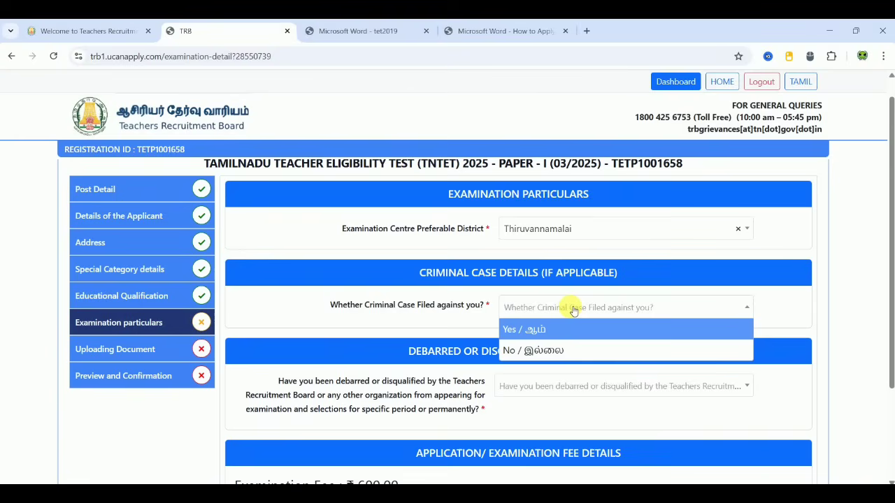
{"action": "left_click", "coordinate": [534, 350]}
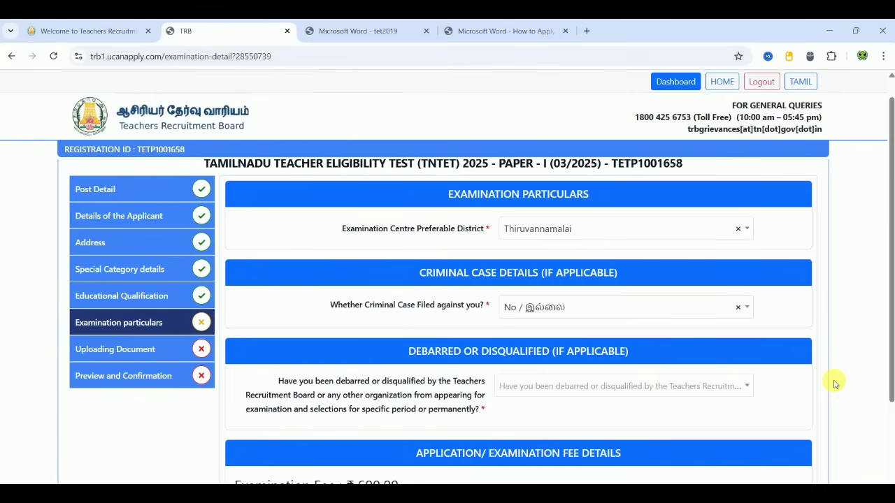
{"action": "scroll", "coordinate": [834, 384], "scroll_direction": "down", "scroll_amount": 2}
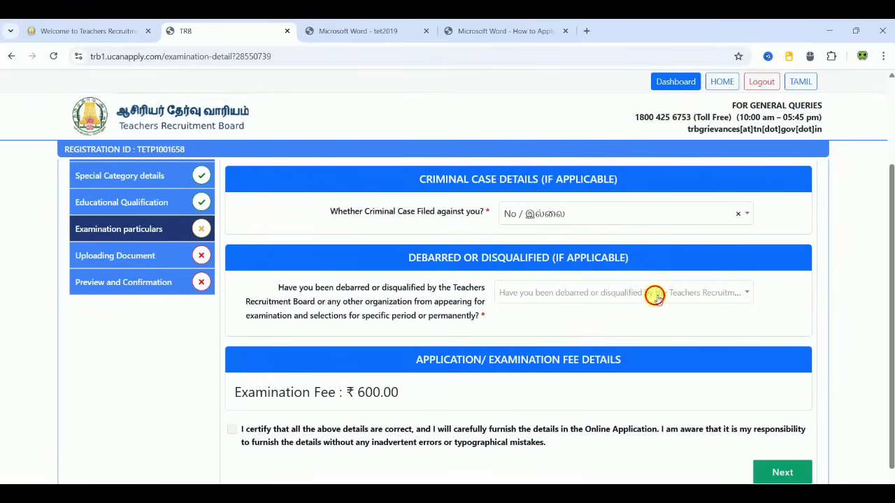
{"action": "left_click", "coordinate": [657, 295]}
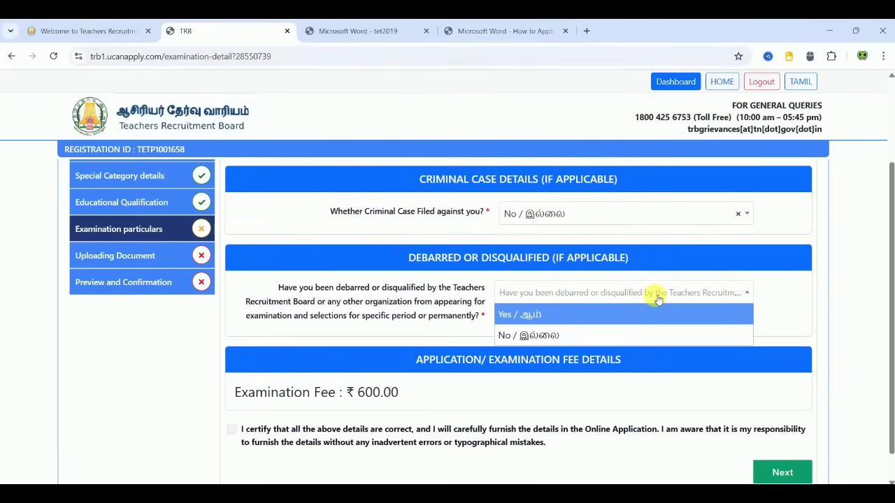
{"action": "left_click", "coordinate": [566, 335]}
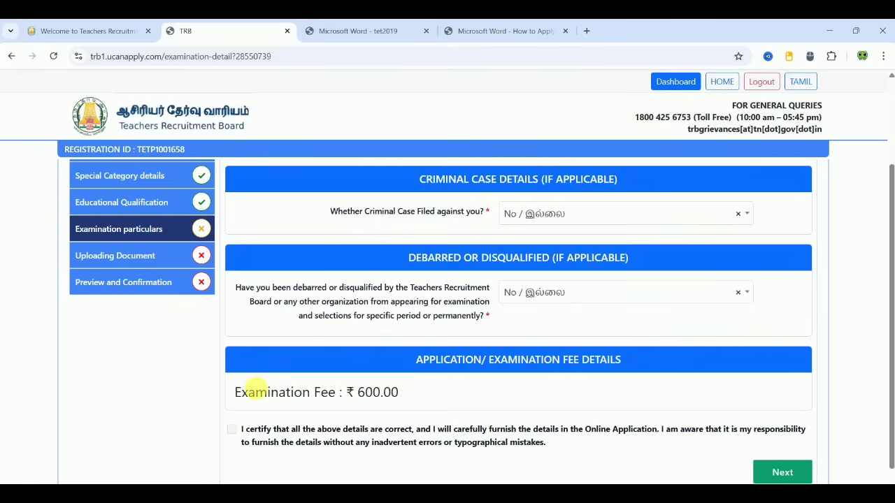
{"action": "left_click", "coordinate": [231, 429]}
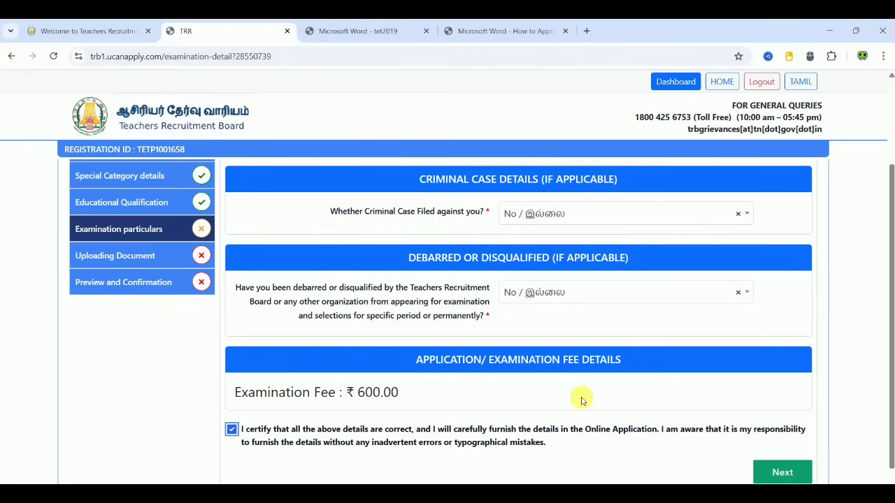
{"action": "left_click", "coordinate": [784, 472]}
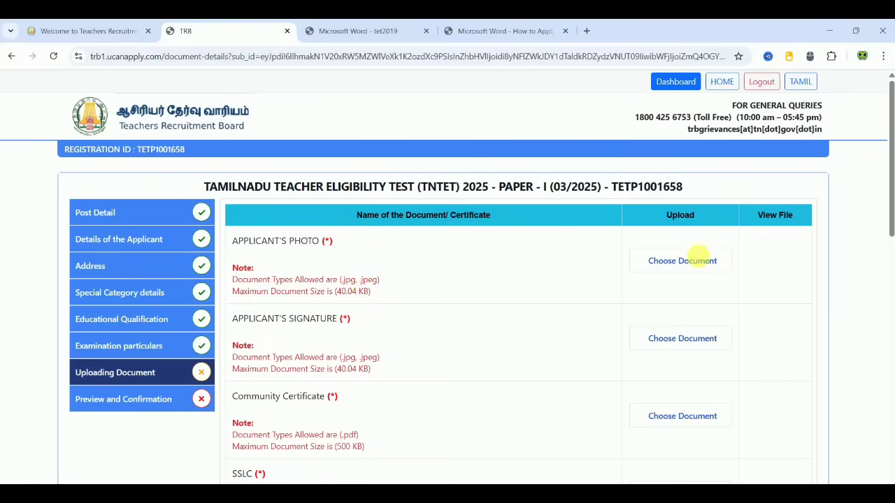
{"action": "left_click", "coordinate": [698, 271]}
{"action": "scroll", "coordinate": [478, 338], "scroll_direction": "down", "scroll_amount": 2}
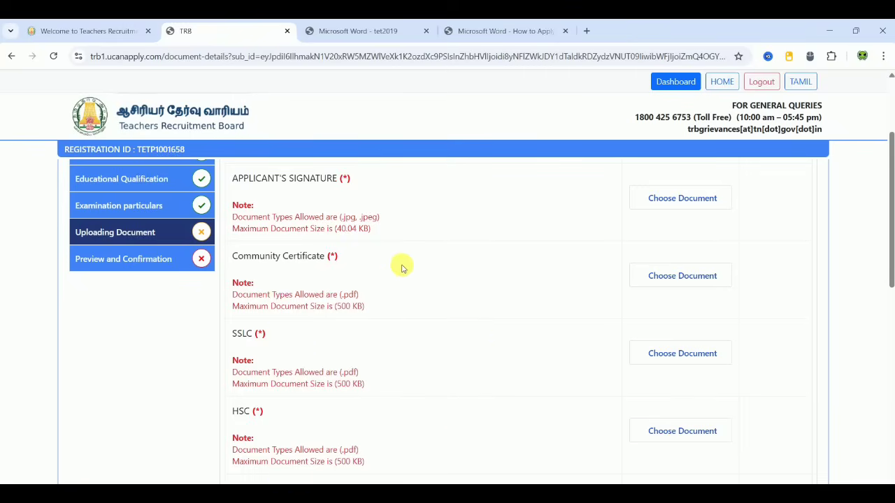
{"action": "scroll", "coordinate": [402, 266], "scroll_direction": "down", "scroll_amount": 1}
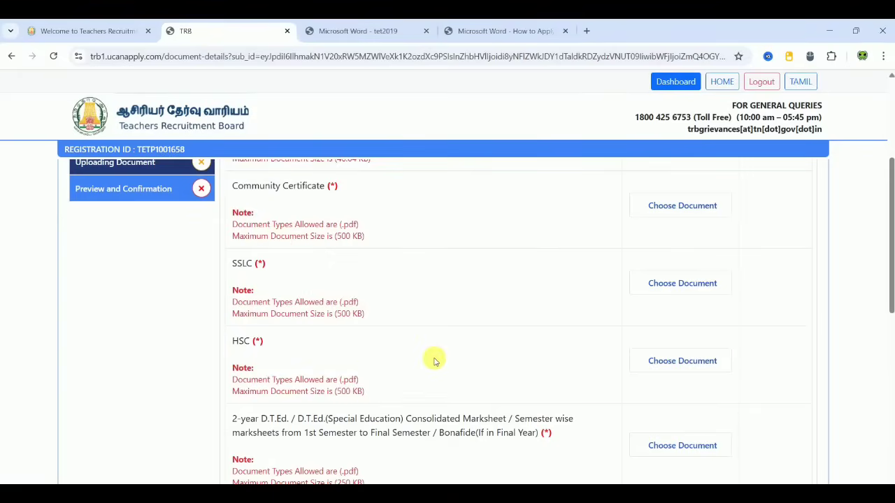
{"action": "scroll", "coordinate": [433, 360], "scroll_direction": "down", "scroll_amount": 1}
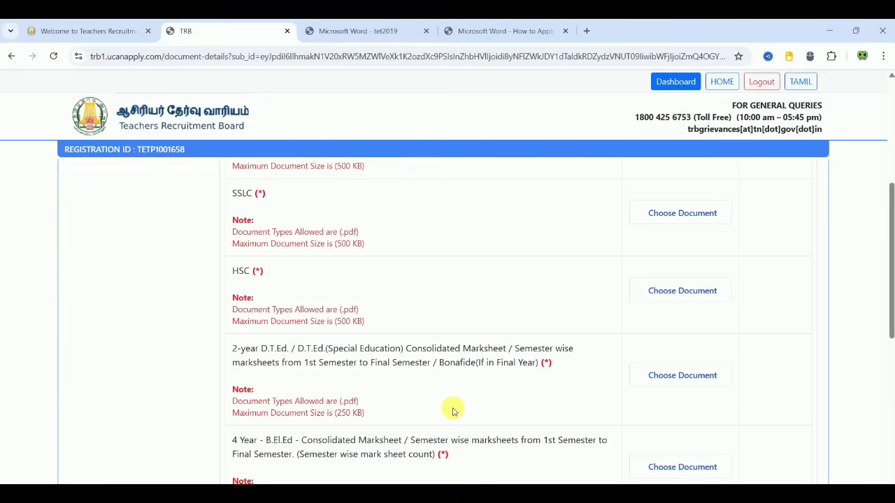
Step: Tick the declaration at the foot of the upload page certifying the document details are correct
{"action": "scroll", "coordinate": [452, 411], "scroll_direction": "down", "scroll_amount": 5}
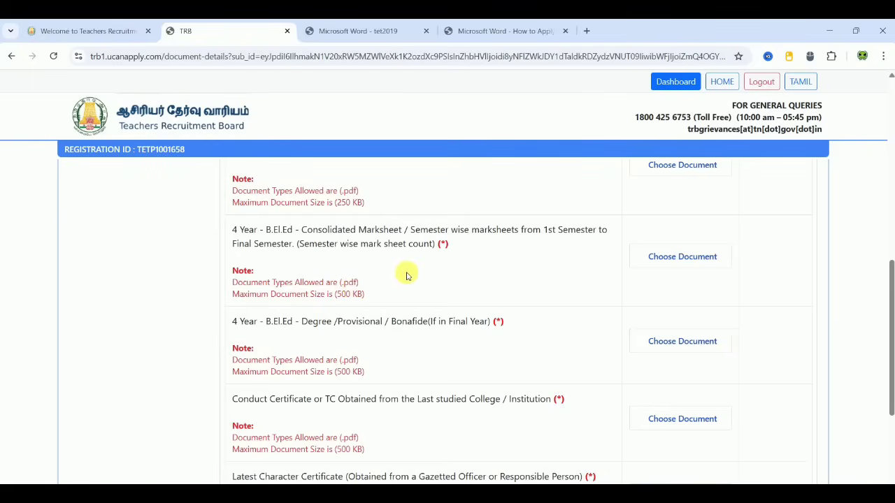
{"action": "scroll", "coordinate": [568, 322], "scroll_direction": "down", "scroll_amount": 1}
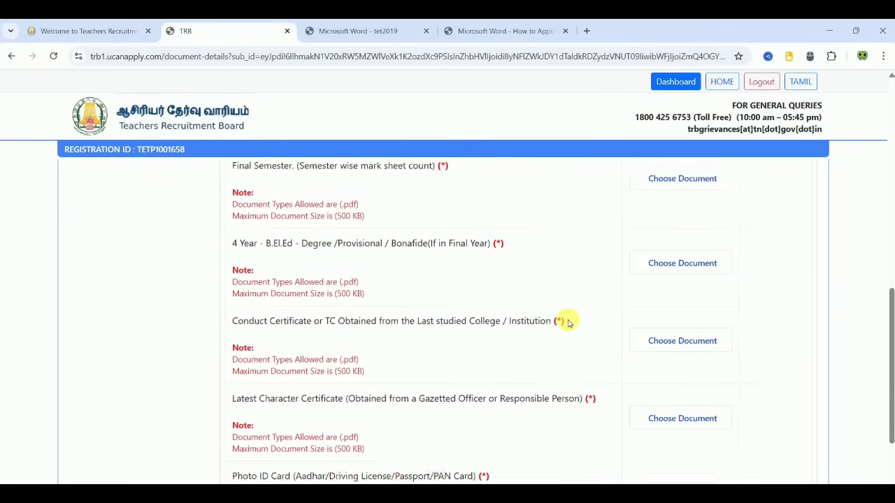
{"action": "scroll", "coordinate": [568, 322], "scroll_direction": "down", "scroll_amount": 1}
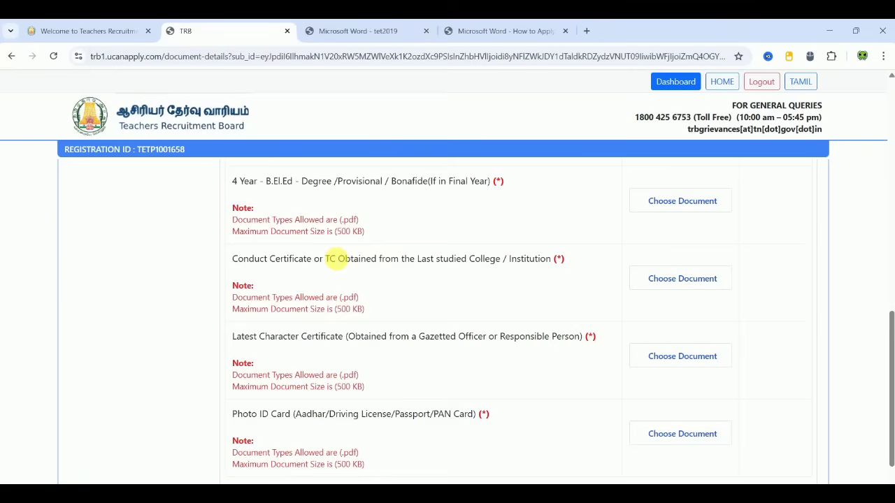
{"action": "scroll", "coordinate": [336, 259], "scroll_direction": "down", "scroll_amount": 1}
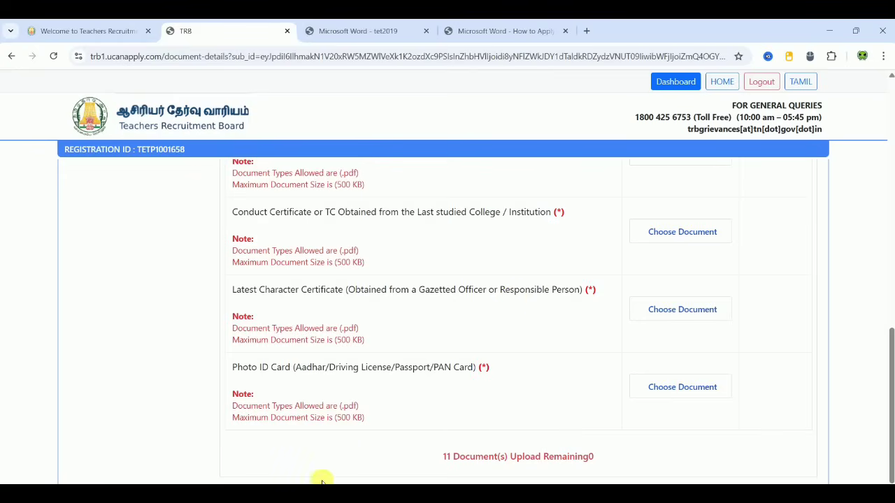
{"action": "scroll", "coordinate": [448, 315], "scroll_direction": "down", "scroll_amount": 2}
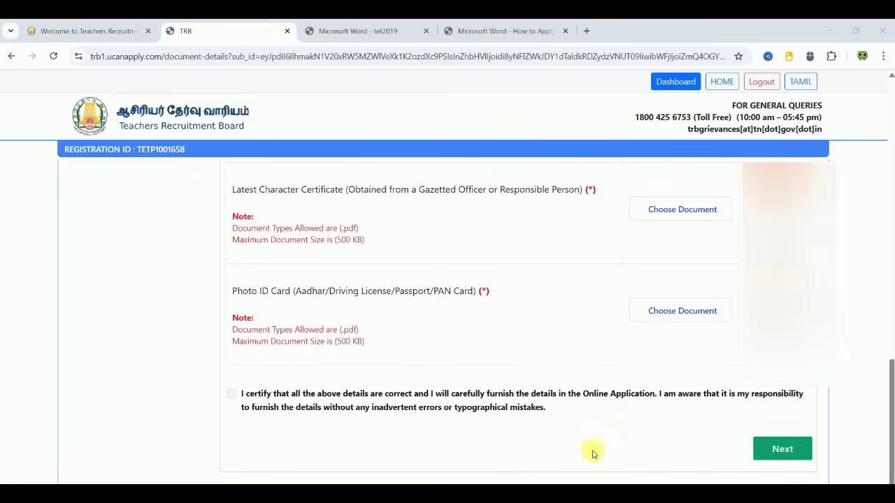
{"action": "left_click", "coordinate": [231, 393]}
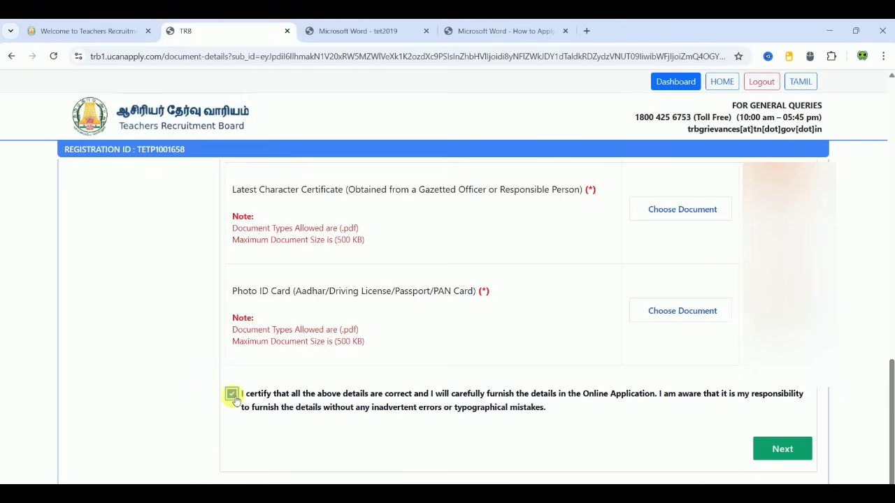
Step: Proceed to the application preview and accept declarations 1 to 5
{"action": "left_click", "coordinate": [774, 453]}
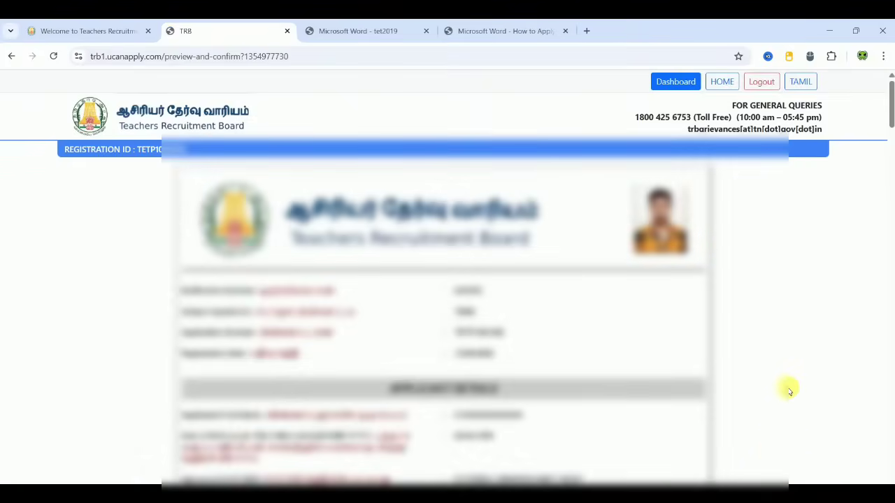
{"action": "scroll", "coordinate": [790, 390], "scroll_direction": "down", "scroll_amount": 10}
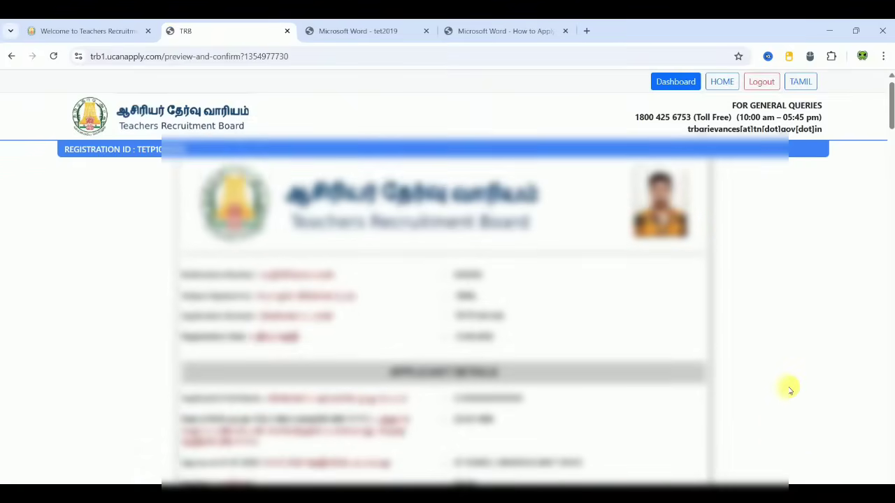
{"action": "scroll", "coordinate": [790, 390], "scroll_direction": "down", "scroll_amount": 10}
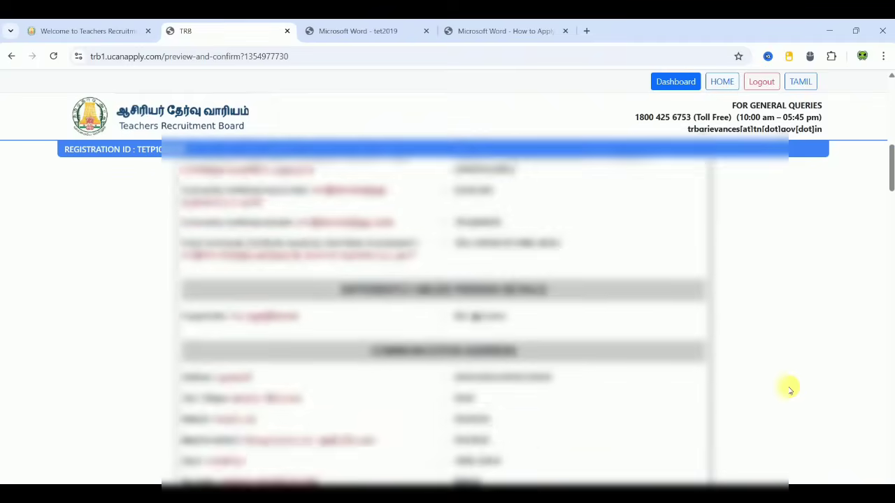
{"action": "scroll", "coordinate": [790, 390], "scroll_direction": "down", "scroll_amount": 10}
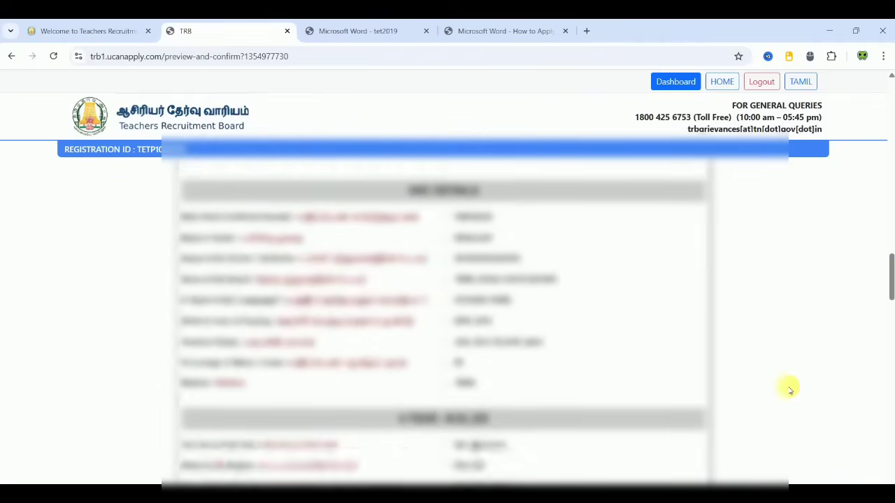
{"action": "scroll", "coordinate": [790, 390], "scroll_direction": "down", "scroll_amount": 10}
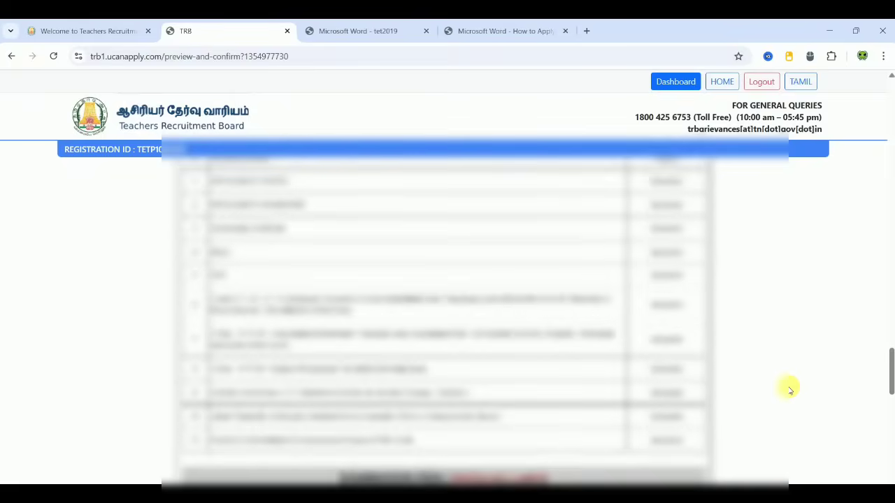
{"action": "scroll", "coordinate": [790, 390], "scroll_direction": "down", "scroll_amount": 5}
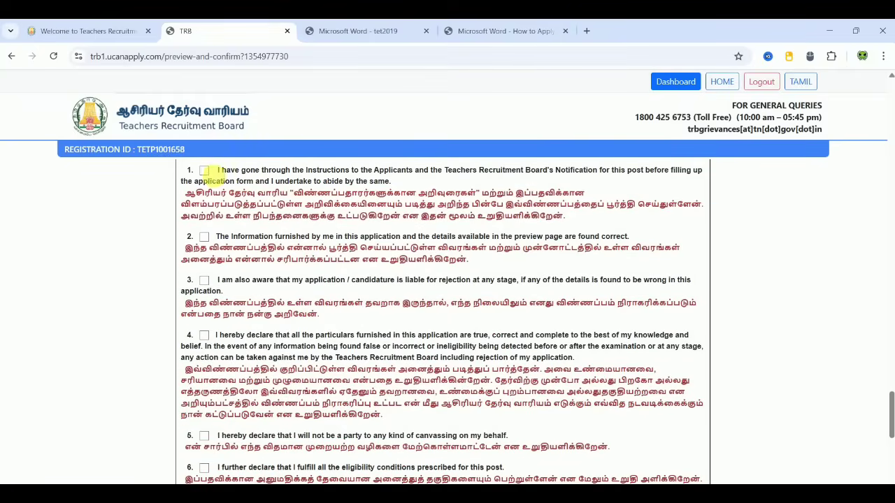
{"action": "left_click", "coordinate": [204, 170]}
{"action": "left_click", "coordinate": [203, 236]}
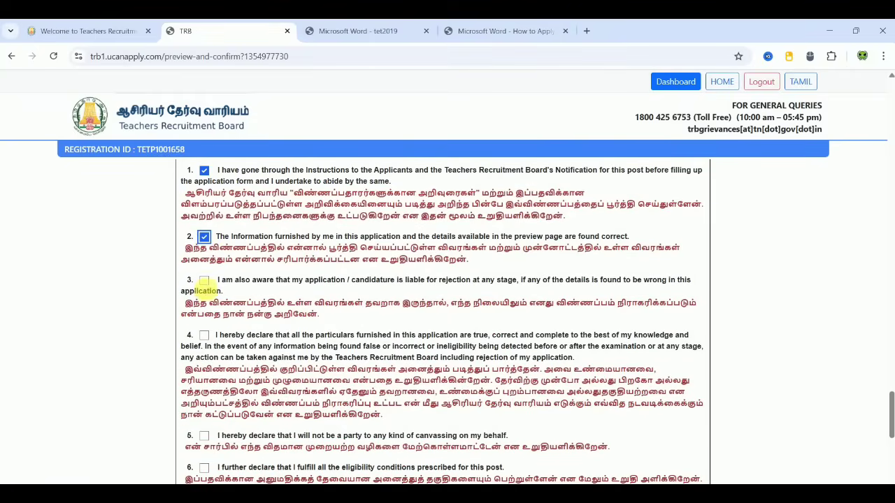
{"action": "left_click", "coordinate": [203, 281]}
{"action": "left_click", "coordinate": [204, 336]}
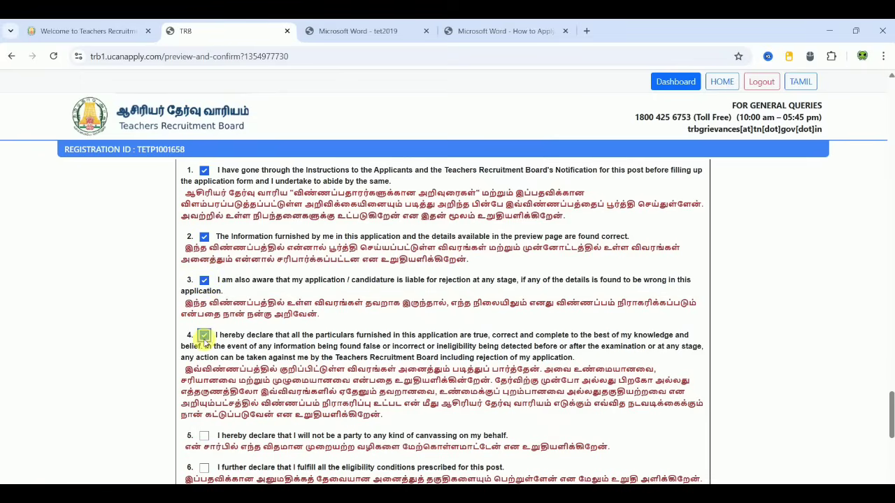
{"action": "left_click", "coordinate": [204, 435]}
Step: Accept the remaining declarations 6 to 11, through SMS and e-mail notices
{"action": "scroll", "coordinate": [276, 416], "scroll_direction": "down", "scroll_amount": 1}
{"action": "scroll", "coordinate": [276, 414], "scroll_direction": "down", "scroll_amount": 3}
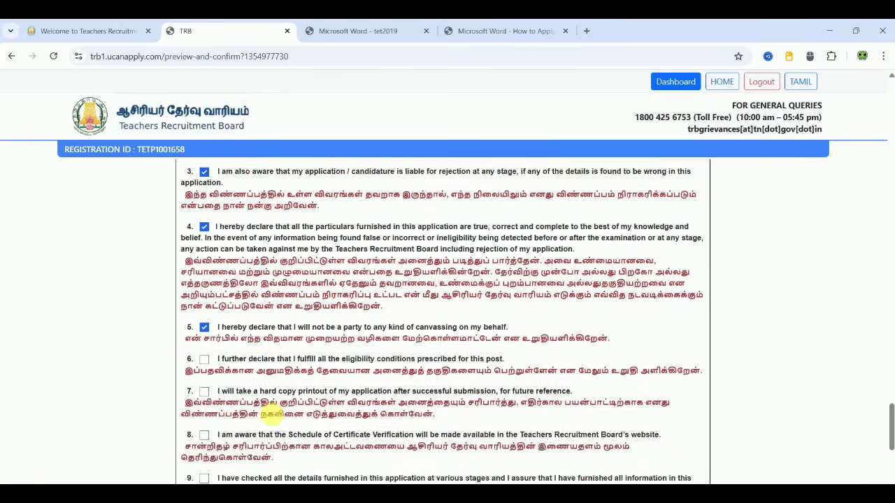
{"action": "left_click", "coordinate": [204, 210]}
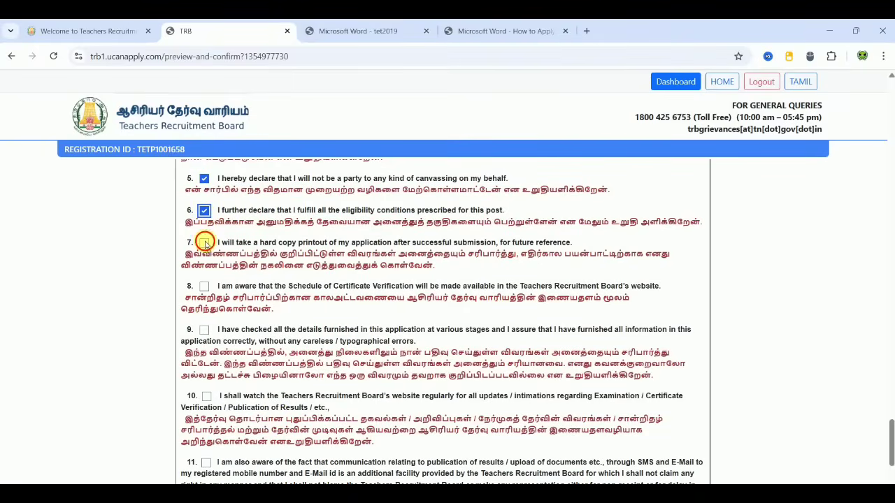
{"action": "left_click", "coordinate": [203, 243]}
{"action": "left_click", "coordinate": [203, 286]}
{"action": "left_click", "coordinate": [204, 330]}
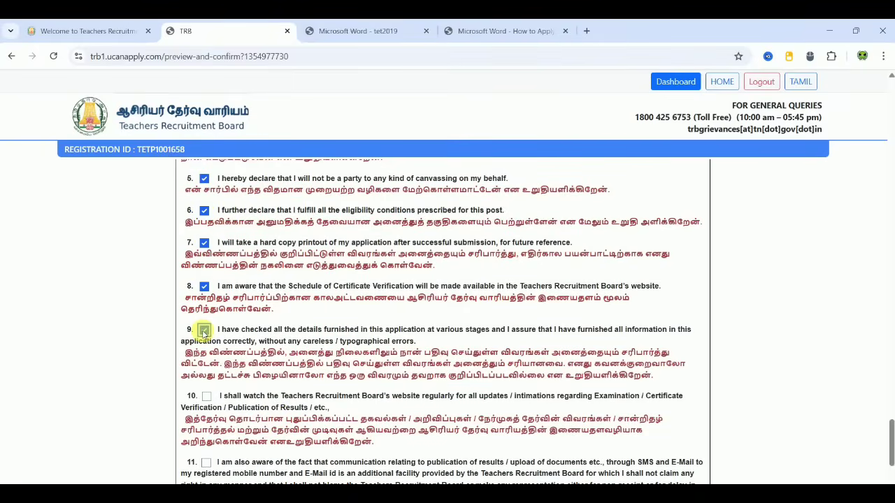
{"action": "left_click", "coordinate": [206, 396]}
{"action": "left_click", "coordinate": [205, 462]}
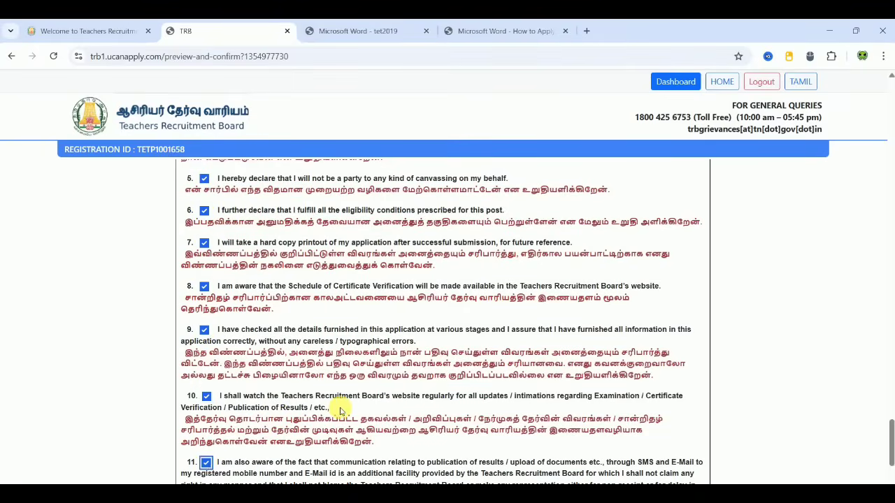
{"action": "scroll", "coordinate": [341, 411], "scroll_direction": "down", "scroll_amount": 3}
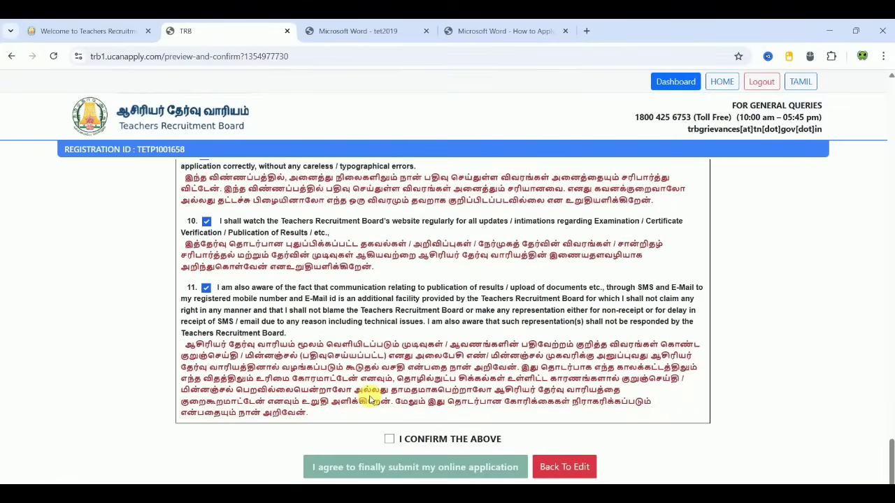
Step: Tick 'I CONFIRM THE ABOVE', agree to both candidate notes, and submit for final preview
{"action": "left_click", "coordinate": [390, 439]}
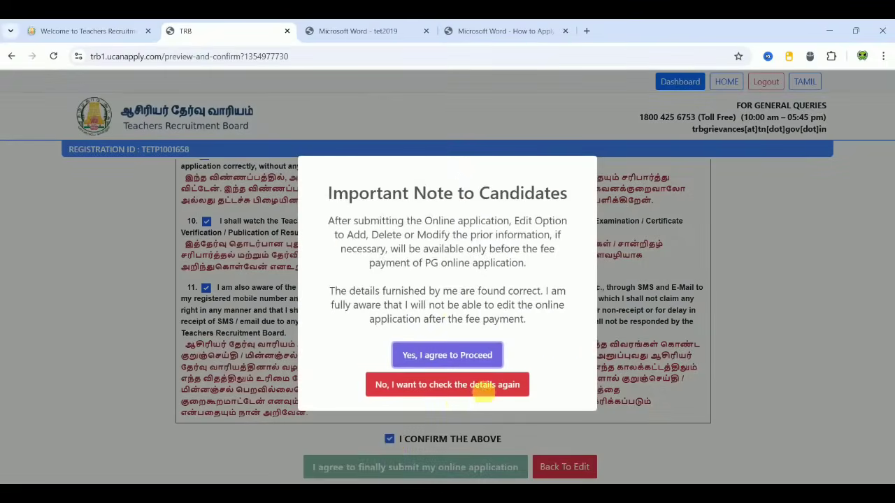
{"action": "left_click", "coordinate": [452, 350]}
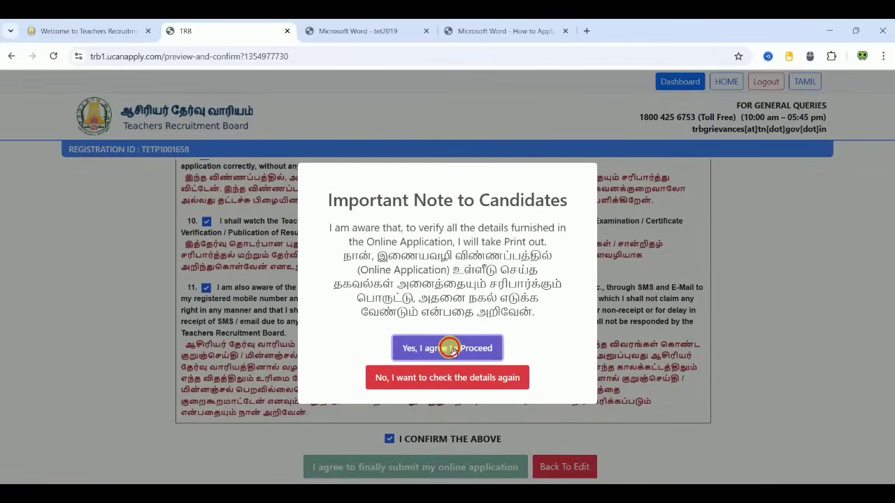
{"action": "left_click", "coordinate": [452, 348]}
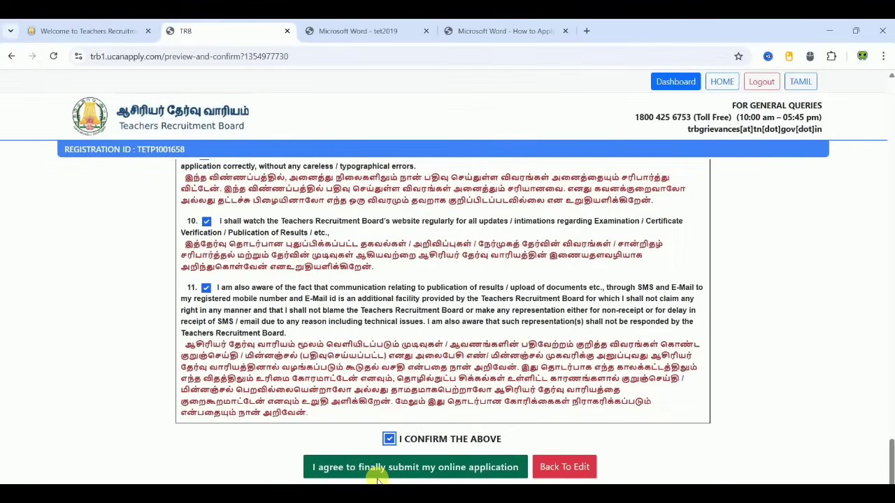
{"action": "left_click", "coordinate": [409, 476]}
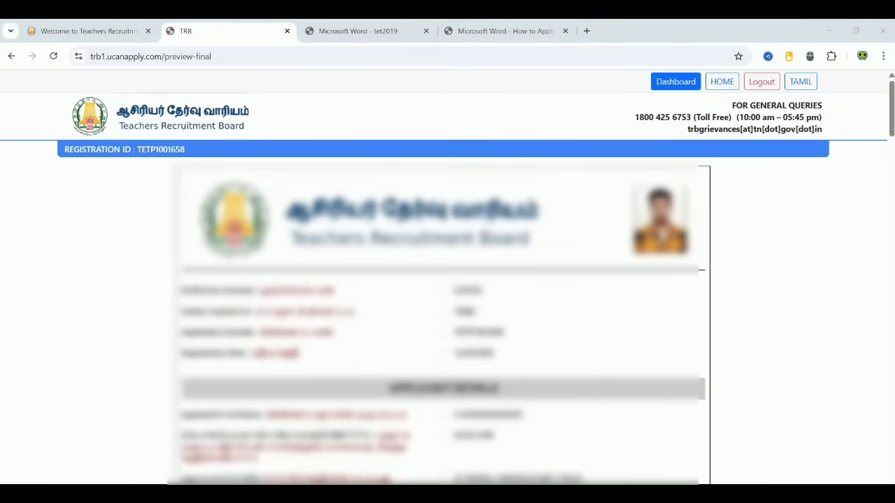
Step: Accept the final verification declaration, confirm it, agree to both warnings, and submit the application
{"action": "scroll", "coordinate": [734, 330], "scroll_direction": "down", "scroll_amount": 5}
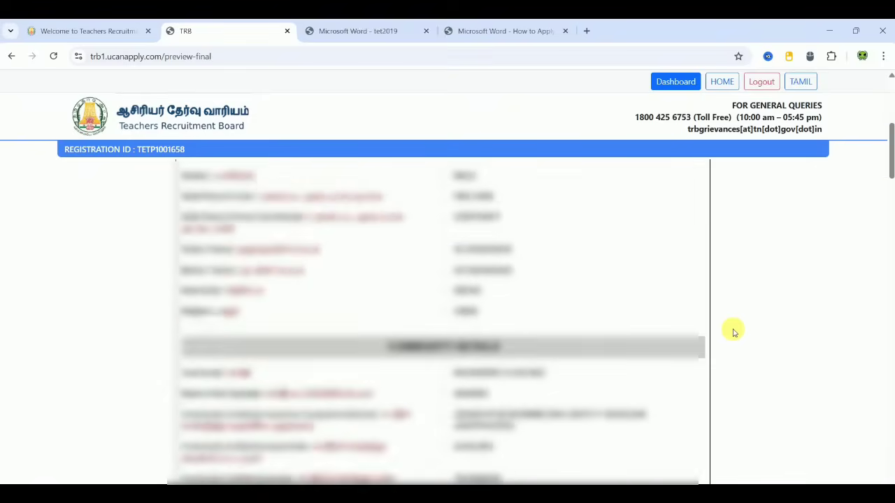
{"action": "scroll", "coordinate": [734, 331], "scroll_direction": "down", "scroll_amount": 5}
{"action": "scroll", "coordinate": [734, 332], "scroll_direction": "down", "scroll_amount": 10}
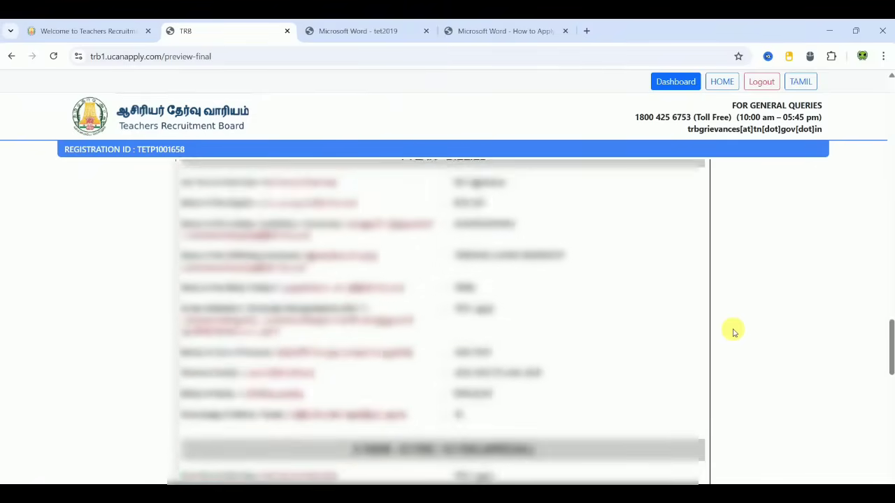
{"action": "scroll", "coordinate": [735, 332], "scroll_direction": "down", "scroll_amount": 2}
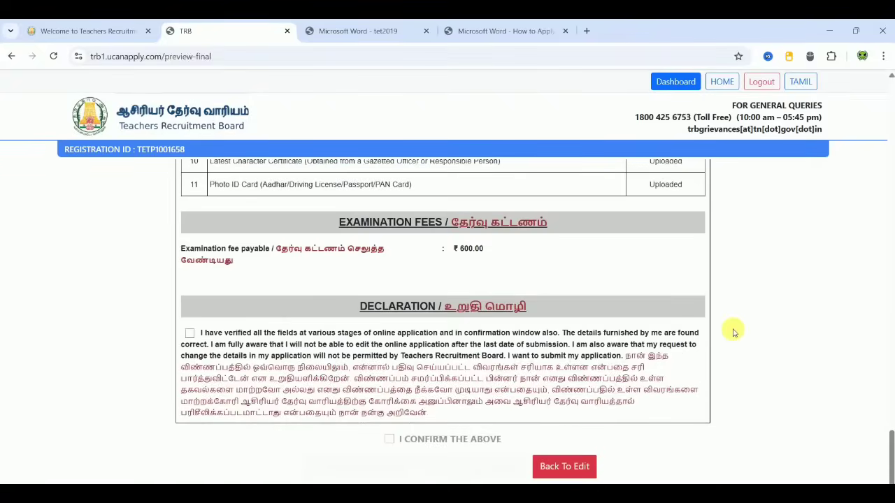
{"action": "left_click", "coordinate": [189, 336]}
{"action": "left_click", "coordinate": [389, 439]}
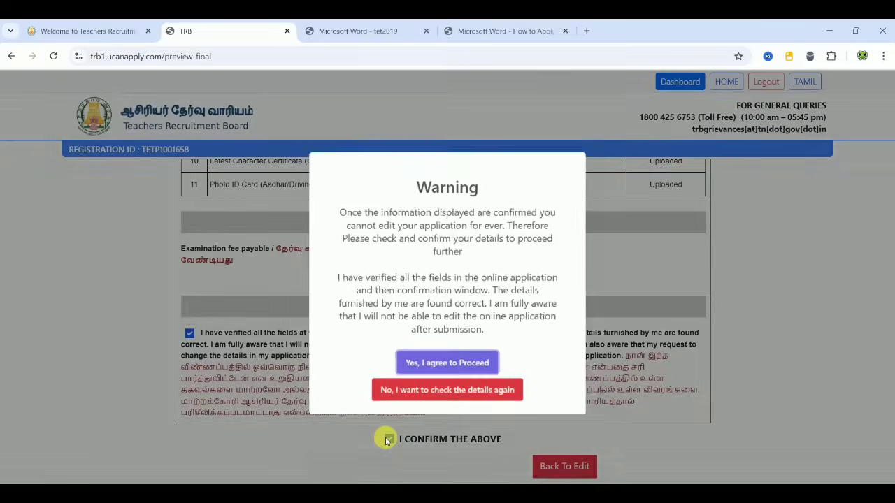
{"action": "left_click", "coordinate": [462, 370]}
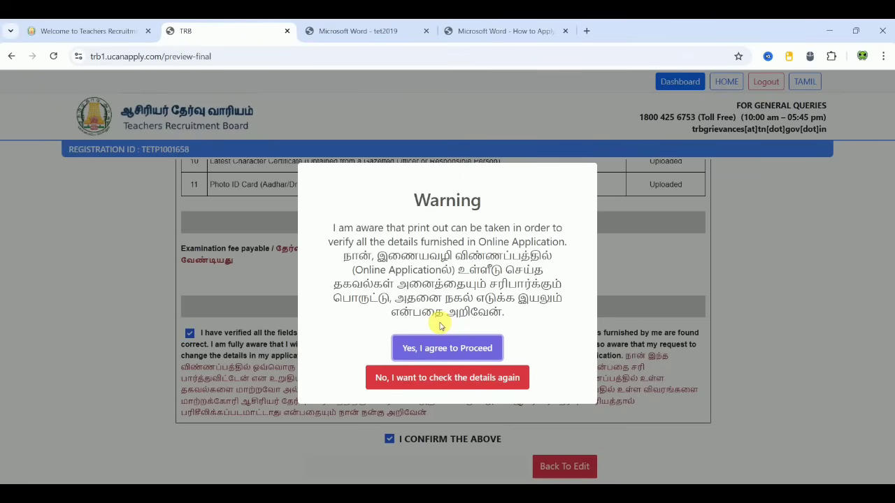
{"action": "left_click", "coordinate": [437, 346]}
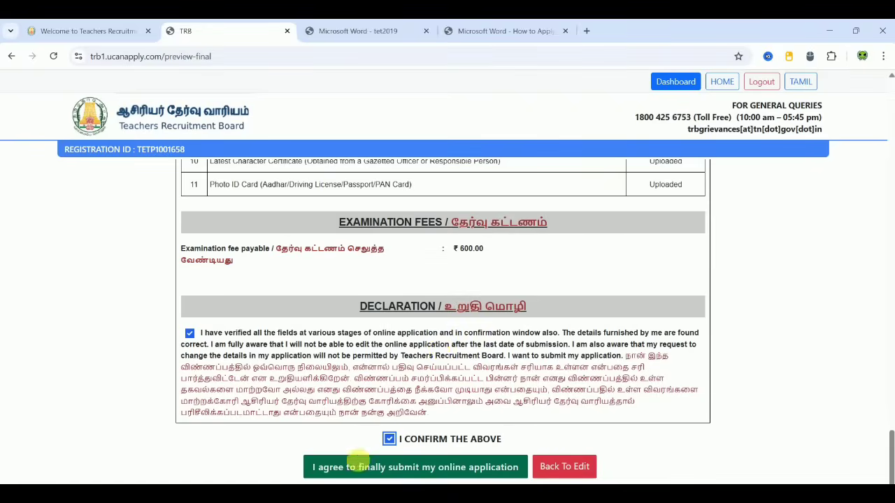
{"action": "left_click", "coordinate": [422, 464]}
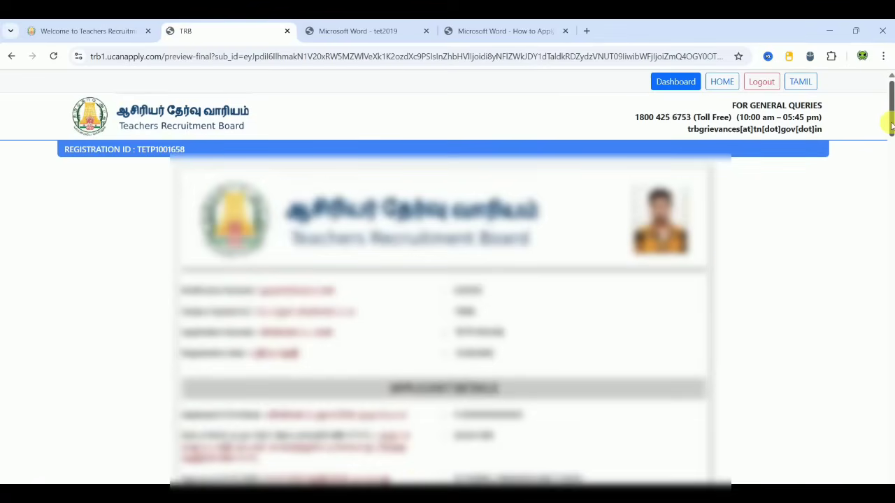
Step: Confirm all application fields are verified and proceed to payment
{"action": "left_click_drag", "start_coordinate": [891, 125], "coordinate": [891, 471]}
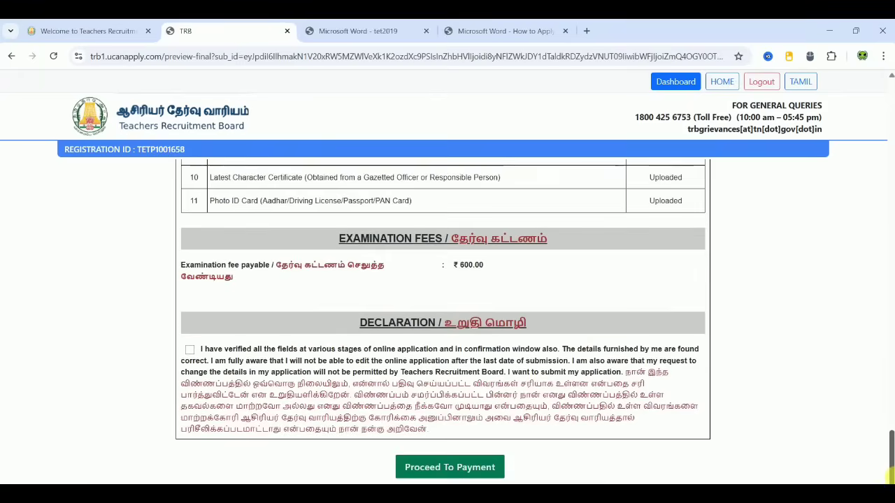
{"action": "left_click", "coordinate": [190, 348]}
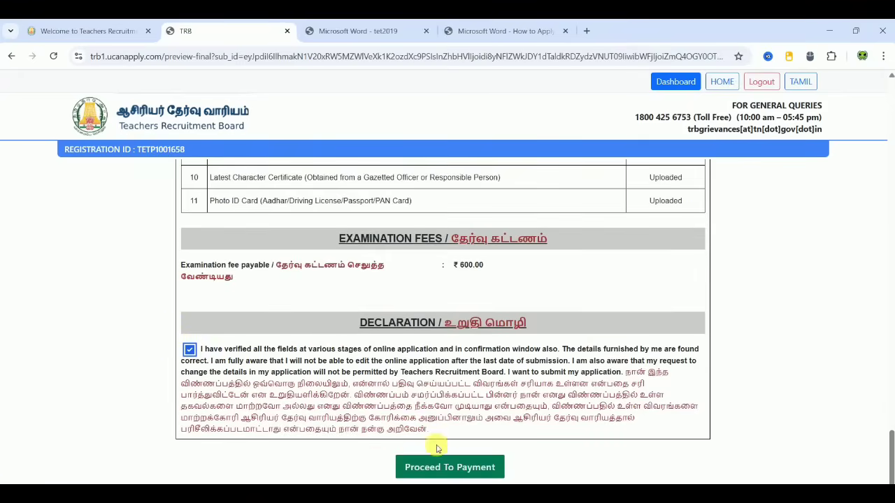
{"action": "left_click", "coordinate": [448, 466]}
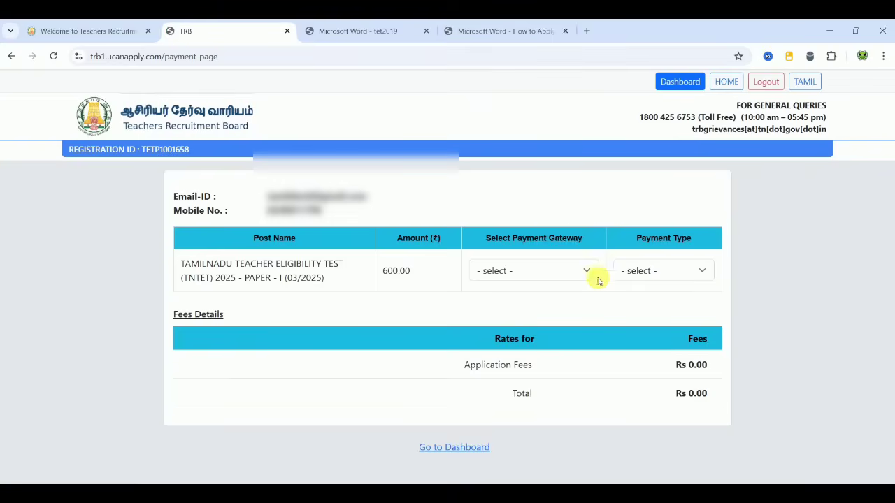
Step: Choose PAYMENTGATEWAY, ONLINE payment type and Debit Card, reaching the Rs. 625.00 summary
{"action": "left_click", "coordinate": [539, 268]}
{"action": "left_click", "coordinate": [516, 308]}
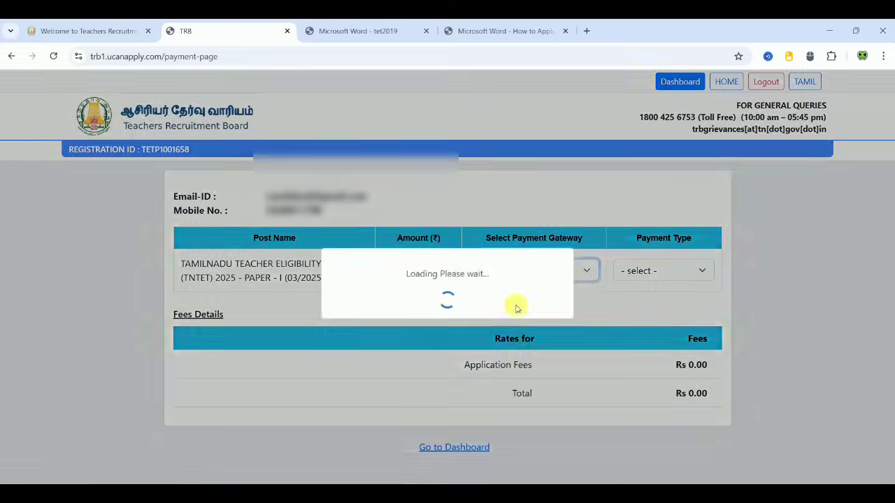
{"action": "left_click", "coordinate": [673, 269]}
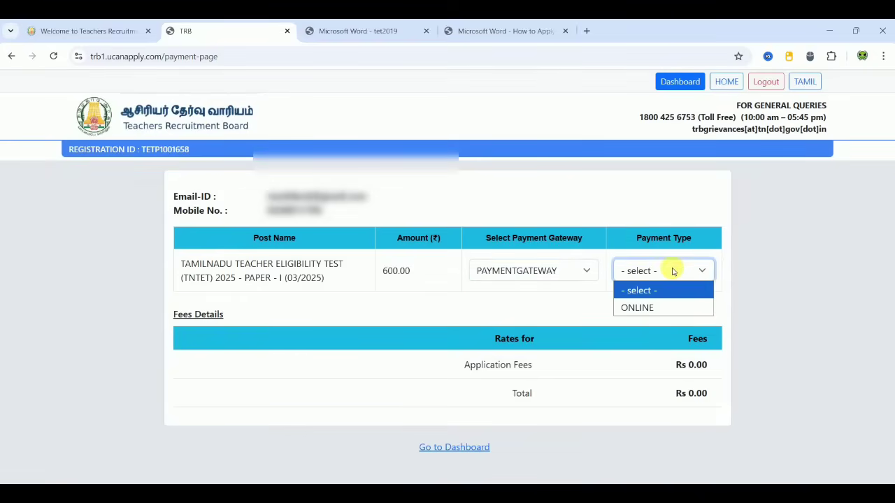
{"action": "left_click", "coordinate": [654, 307]}
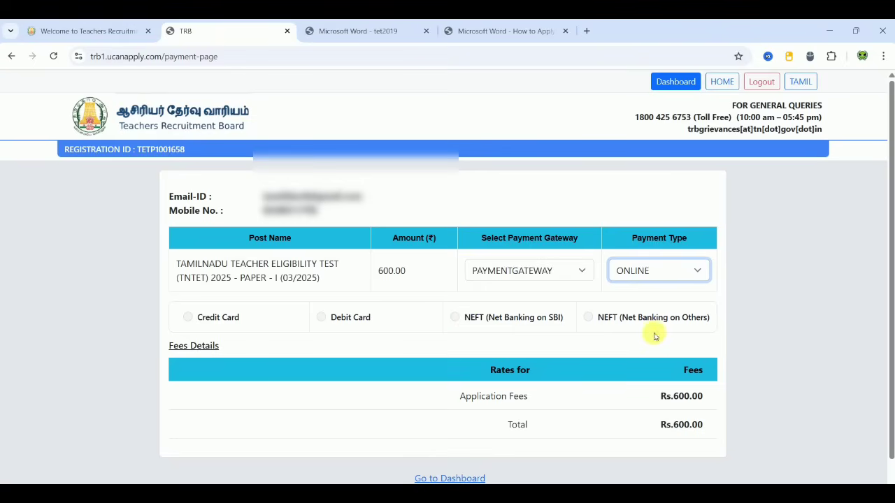
{"action": "left_click", "coordinate": [461, 321]}
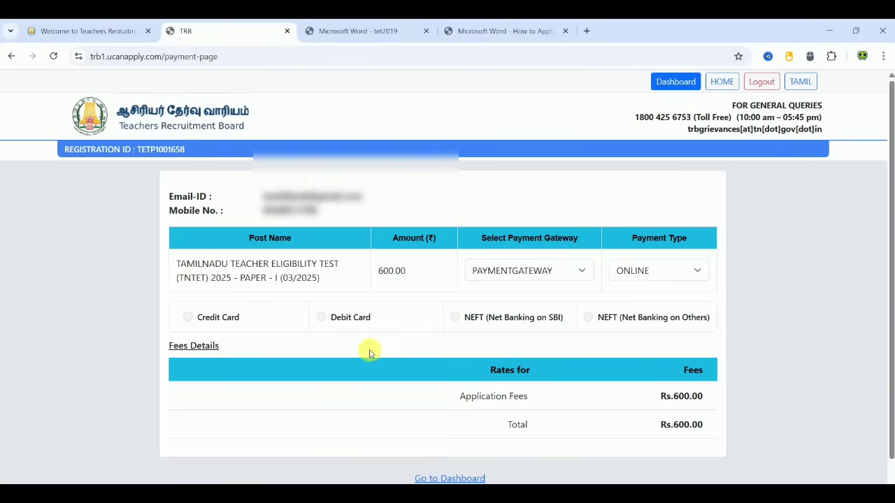
{"action": "left_click", "coordinate": [321, 316]}
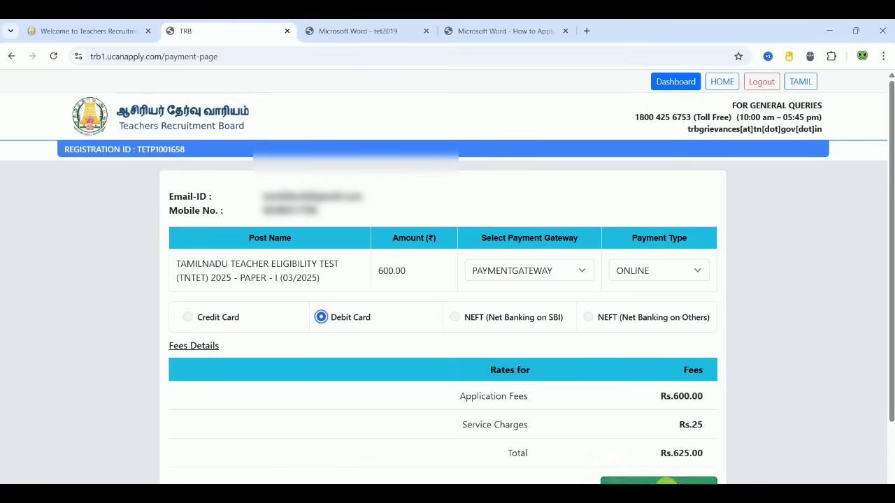
{"action": "left_click", "coordinate": [666, 482]}
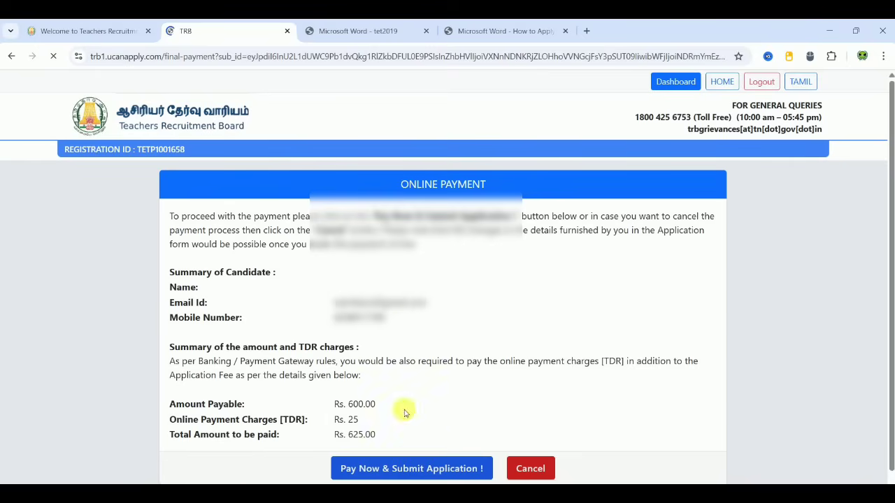
Step: Open the Razorpay payment options via Pay Now & Submit Application, then return to the TRB homepage
{"action": "left_click", "coordinate": [420, 467]}
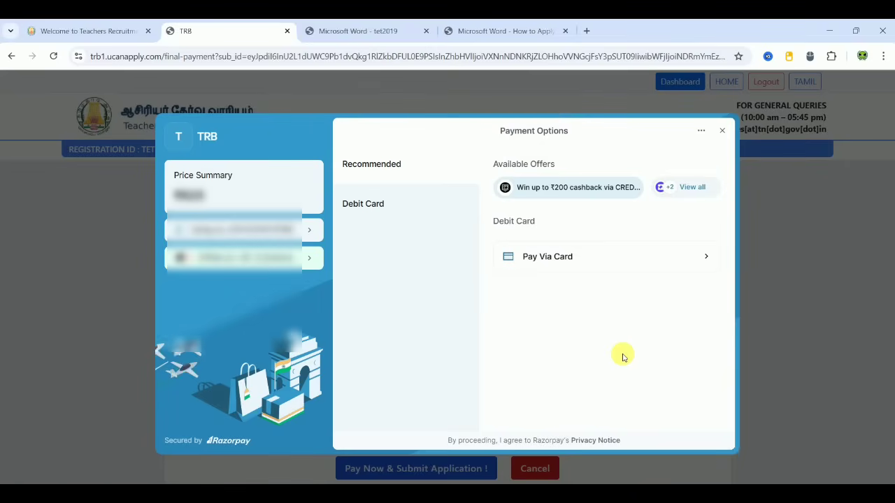
{"action": "left_click", "coordinate": [107, 33]}
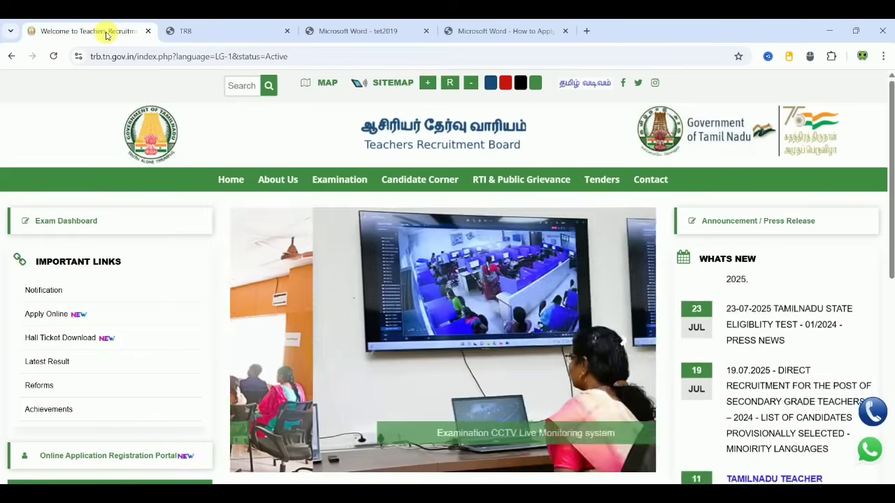
Step: Open Apply Online under Important Links to list the TNTET 2025 notifications
{"action": "left_click", "coordinate": [79, 314]}
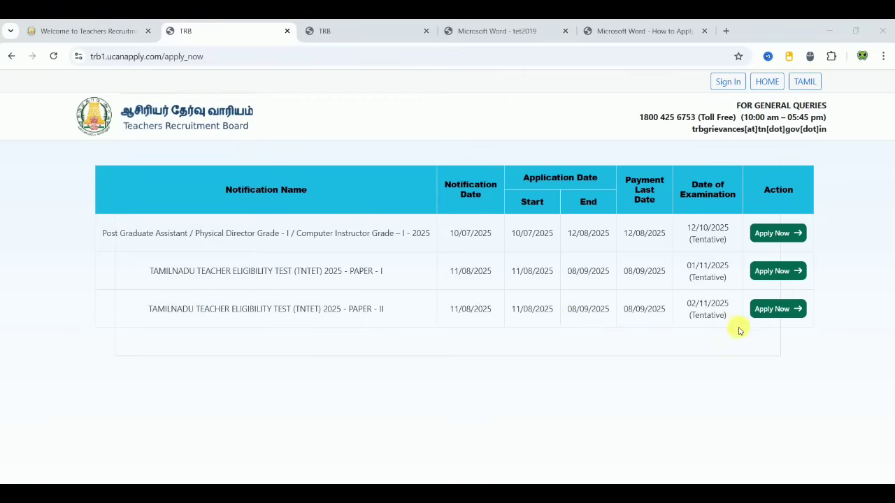
Step: Register for TNTET 2025 Paper II with the applicant's e-mail address and mobile number
{"action": "left_click", "coordinate": [789, 307]}
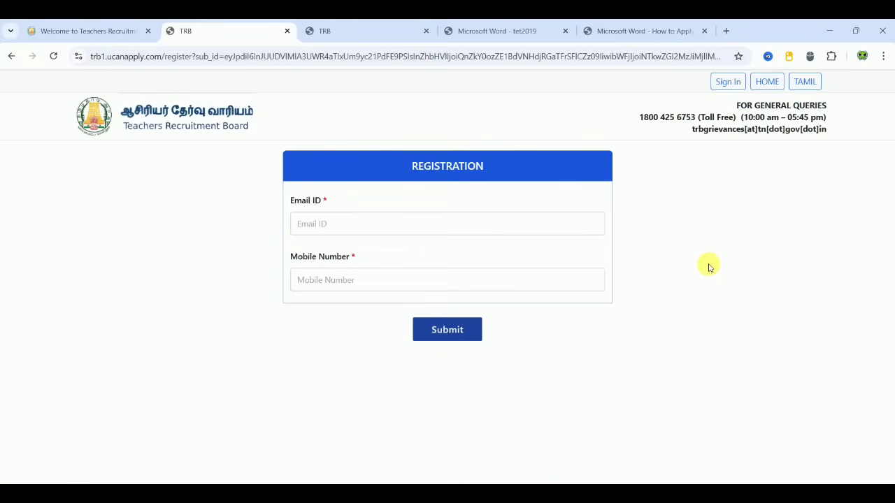
{"action": "left_click", "coordinate": [383, 226]}
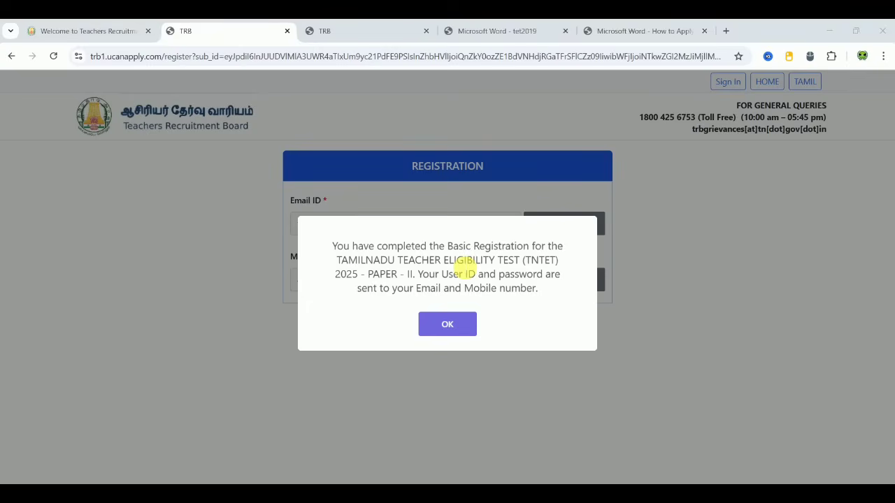
{"action": "left_click", "coordinate": [451, 325]}
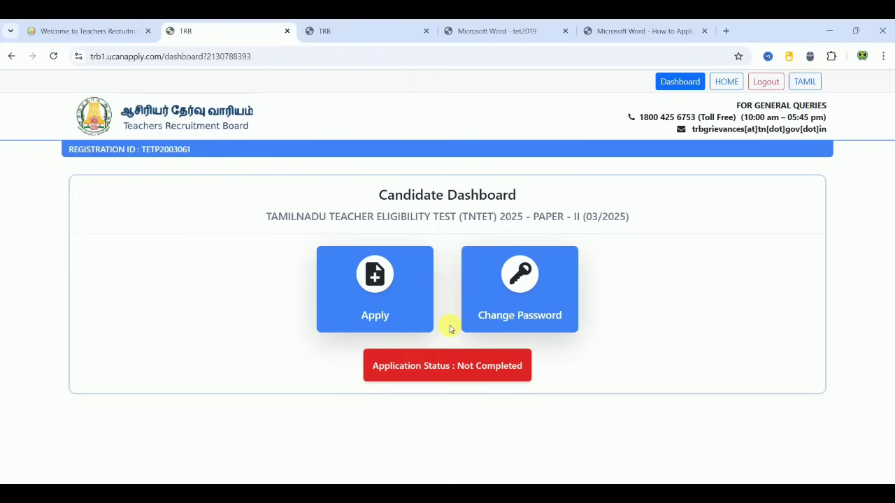
Step: Choose Tamil as optional language and Mathematics and Science as subject, accept the declaration, and continue
{"action": "left_click", "coordinate": [385, 297]}
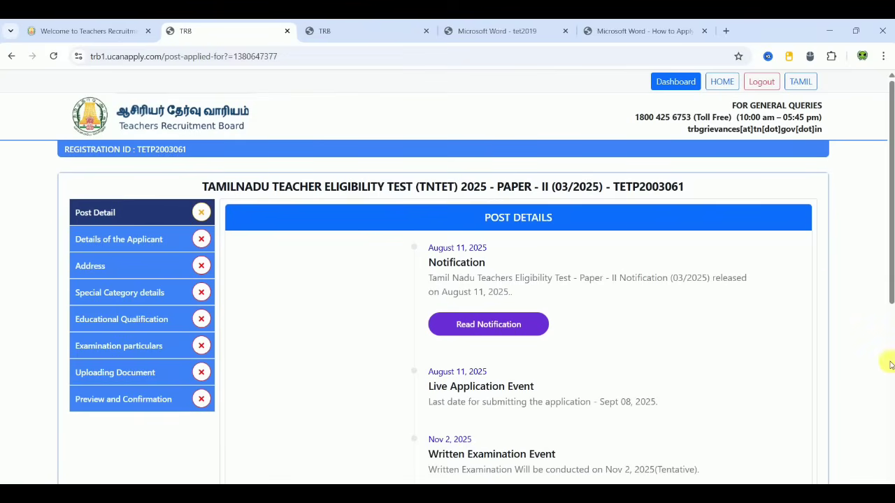
{"action": "scroll", "coordinate": [888, 363], "scroll_direction": "down", "scroll_amount": 5}
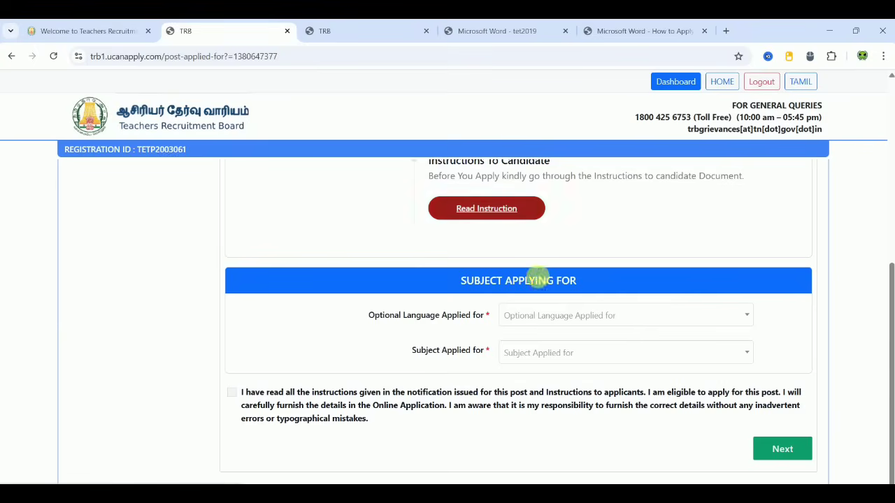
{"action": "left_click", "coordinate": [544, 318]}
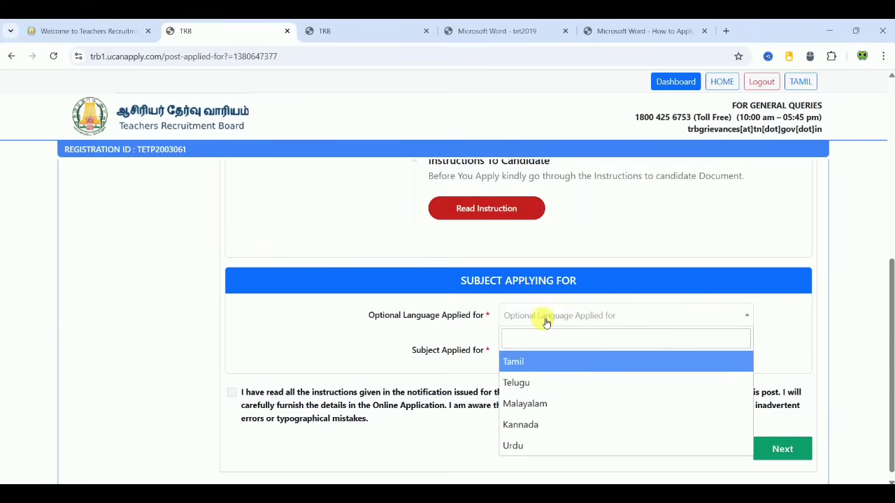
{"action": "left_click", "coordinate": [540, 365]}
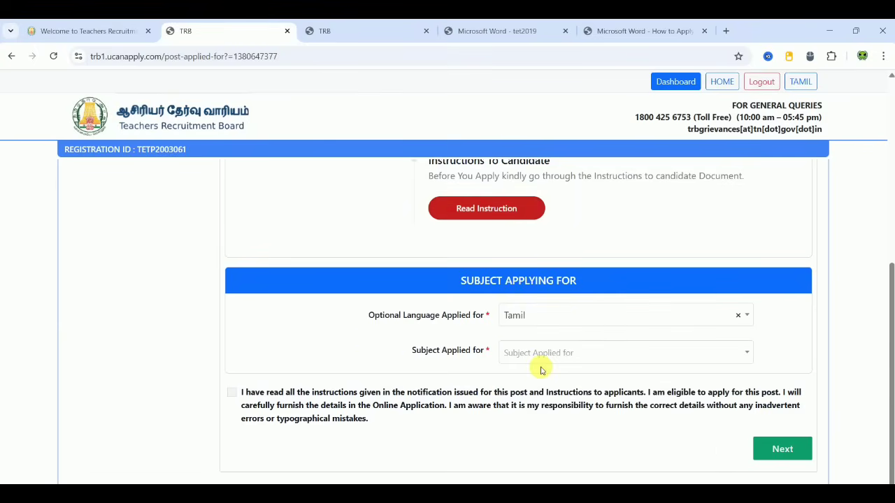
{"action": "left_click", "coordinate": [523, 360]}
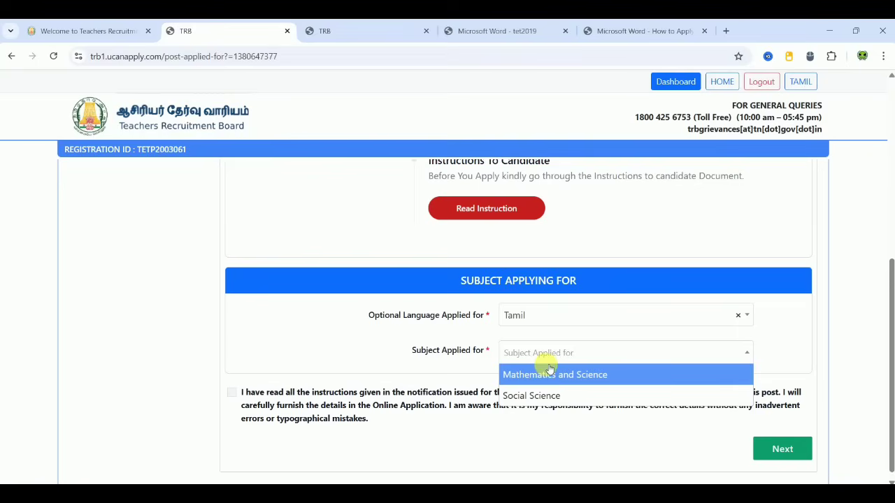
{"action": "left_click", "coordinate": [588, 376]}
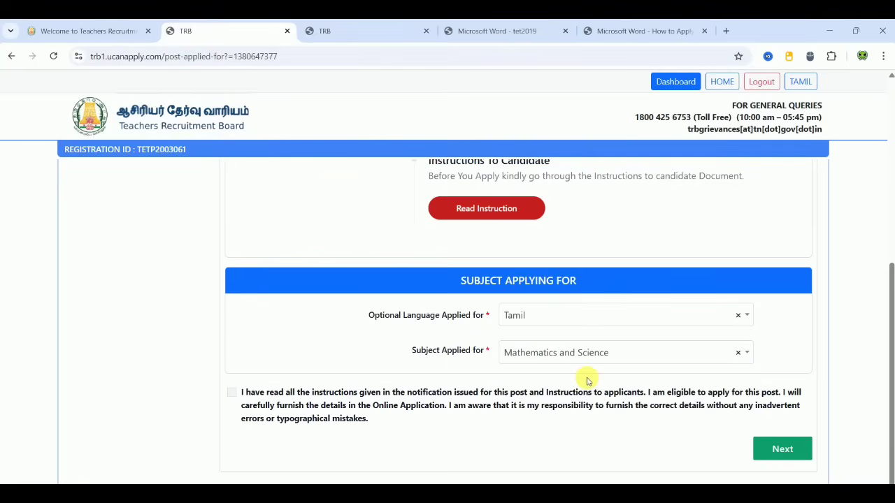
{"action": "left_click", "coordinate": [233, 394]}
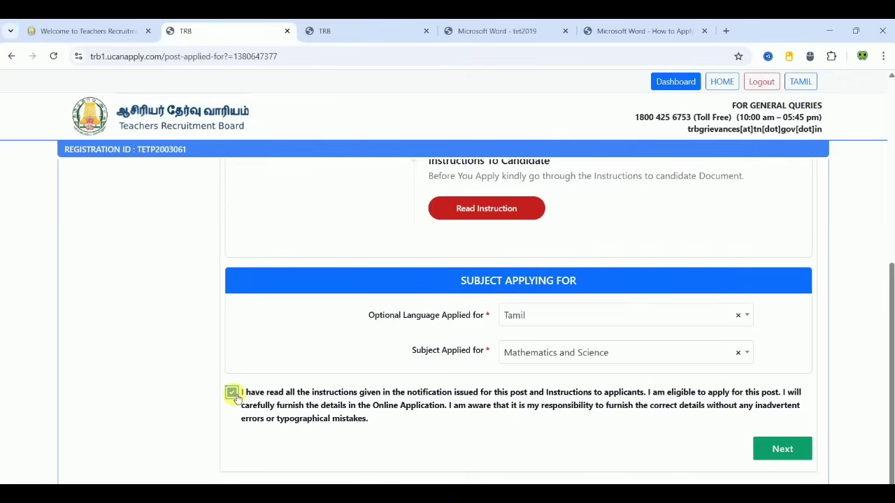
{"action": "left_click", "coordinate": [778, 443]}
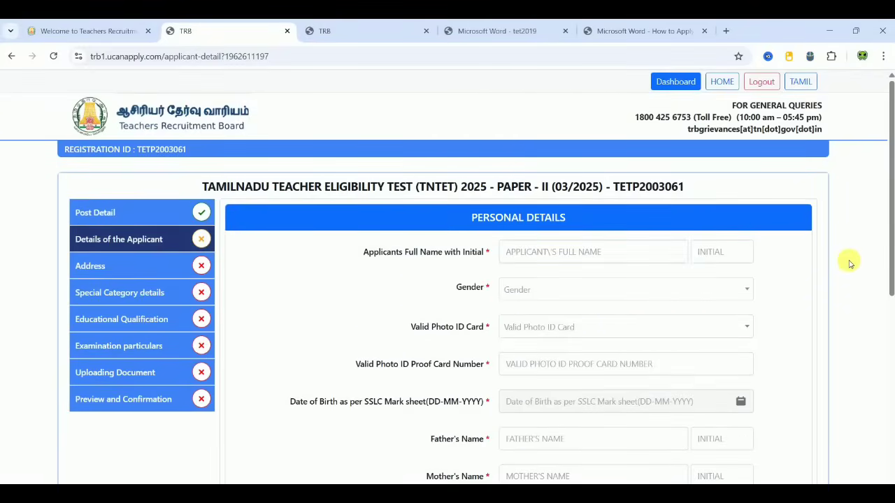
Step: Certify the personal details, confirm the community is final, and accept the address declaration
{"action": "scroll", "coordinate": [850, 264], "scroll_direction": "down", "scroll_amount": 3}
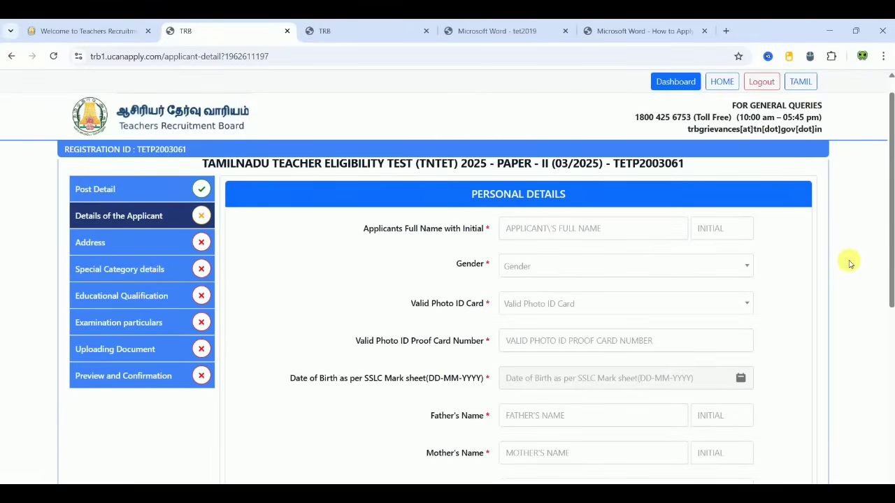
{"action": "scroll", "coordinate": [850, 264], "scroll_direction": "up", "scroll_amount": 2}
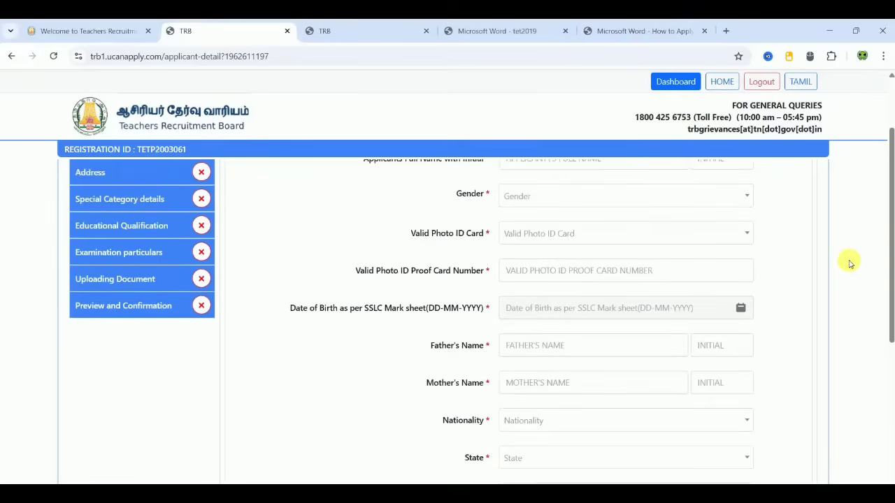
{"action": "scroll", "coordinate": [850, 264], "scroll_direction": "down", "scroll_amount": 3}
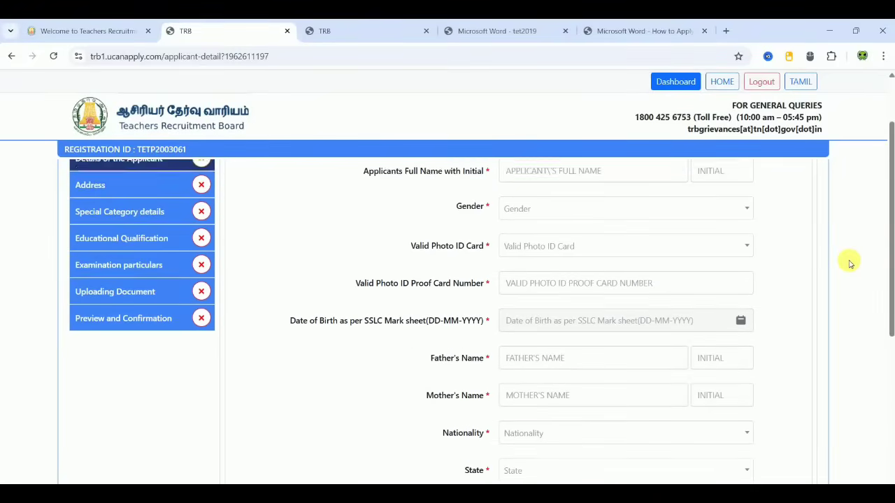
{"action": "scroll", "coordinate": [850, 263], "scroll_direction": "down", "scroll_amount": 2}
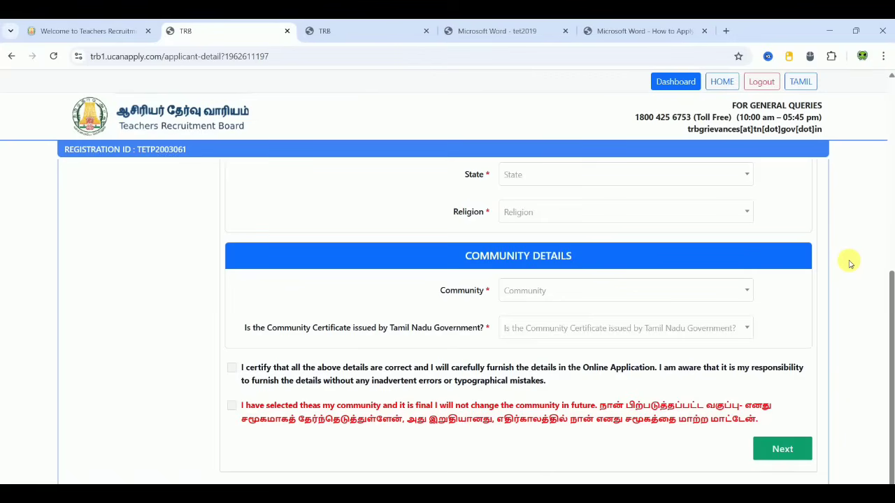
{"action": "left_click", "coordinate": [231, 368]}
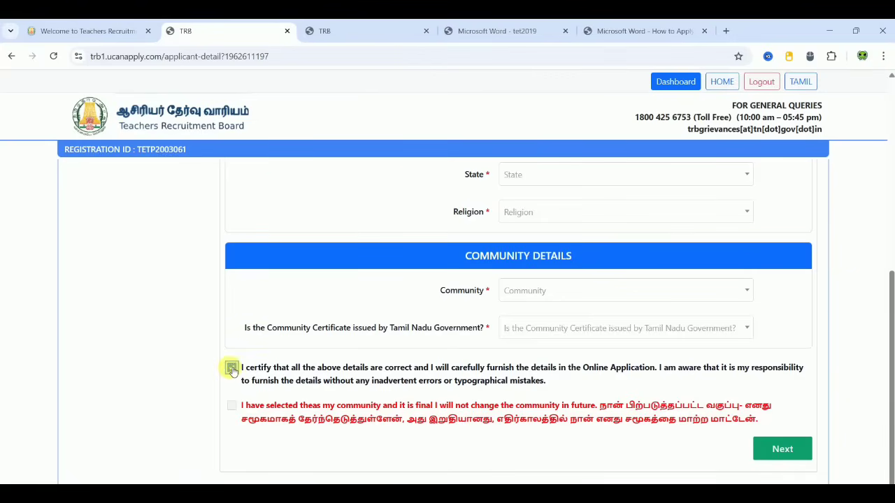
{"action": "left_click", "coordinate": [232, 406]}
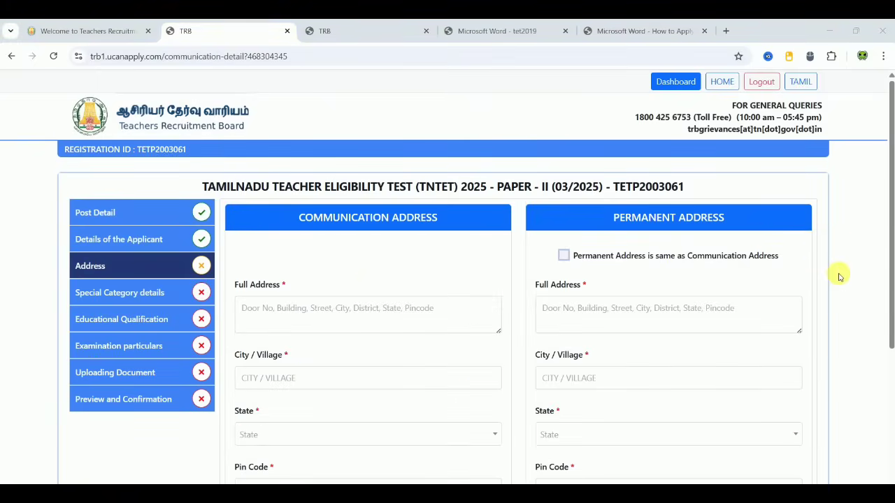
{"action": "scroll", "coordinate": [839, 277], "scroll_direction": "down", "scroll_amount": 1}
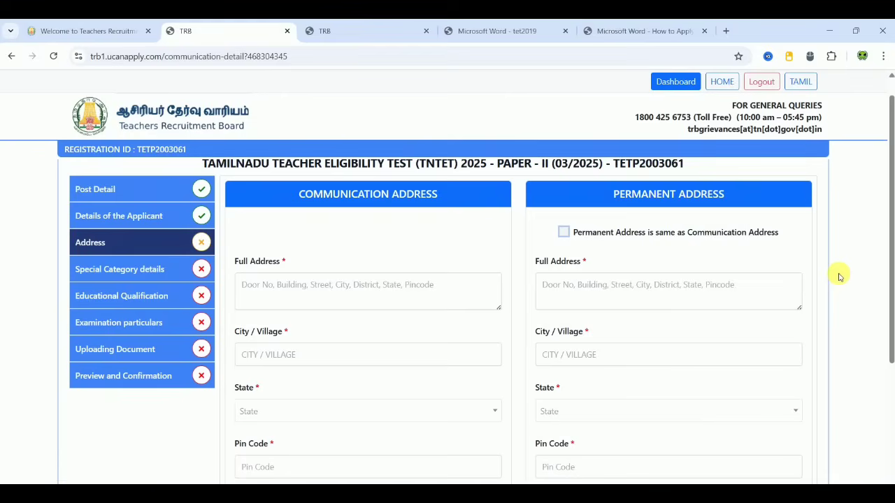
{"action": "scroll", "coordinate": [839, 277], "scroll_direction": "down", "scroll_amount": 3}
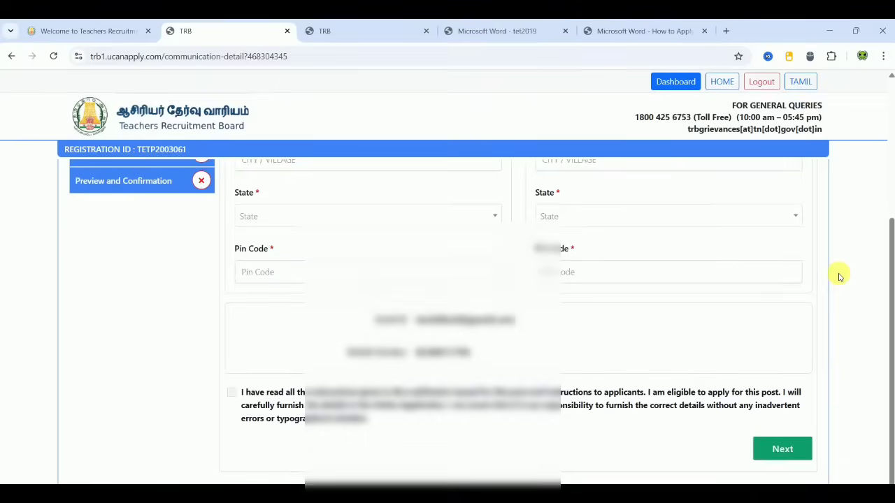
{"action": "left_click", "coordinate": [232, 392]}
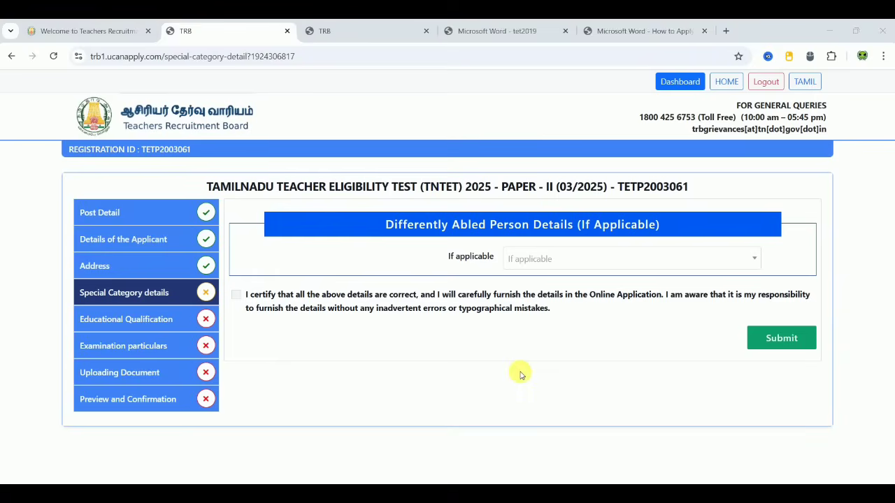
Step: Set differently-abled status to No, certify, and submit the special category details
{"action": "left_click", "coordinate": [591, 261]}
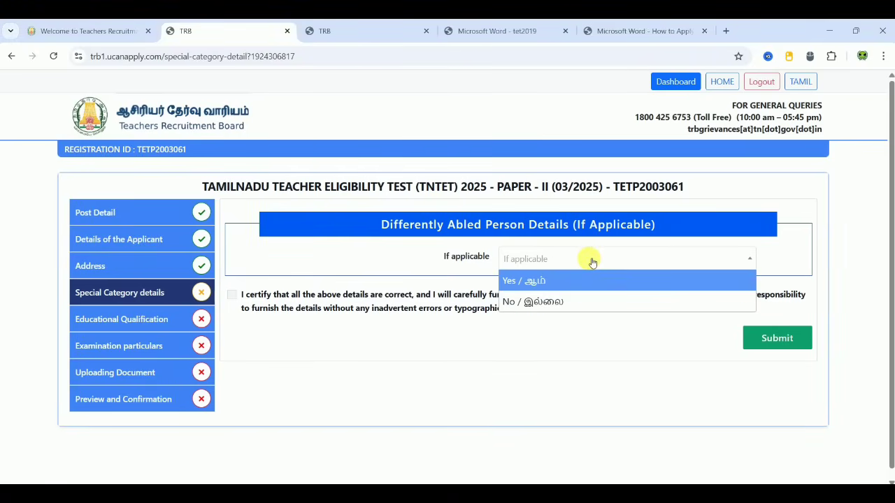
{"action": "left_click", "coordinate": [553, 301]}
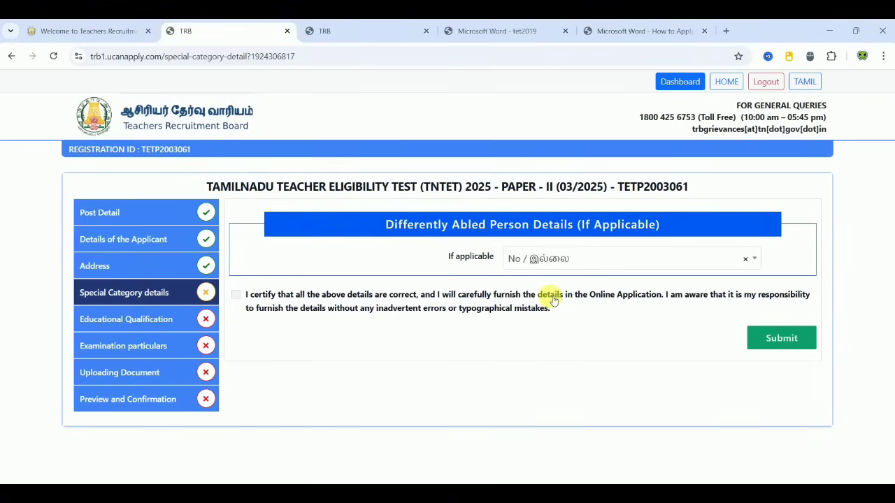
{"action": "left_click", "coordinate": [237, 295]}
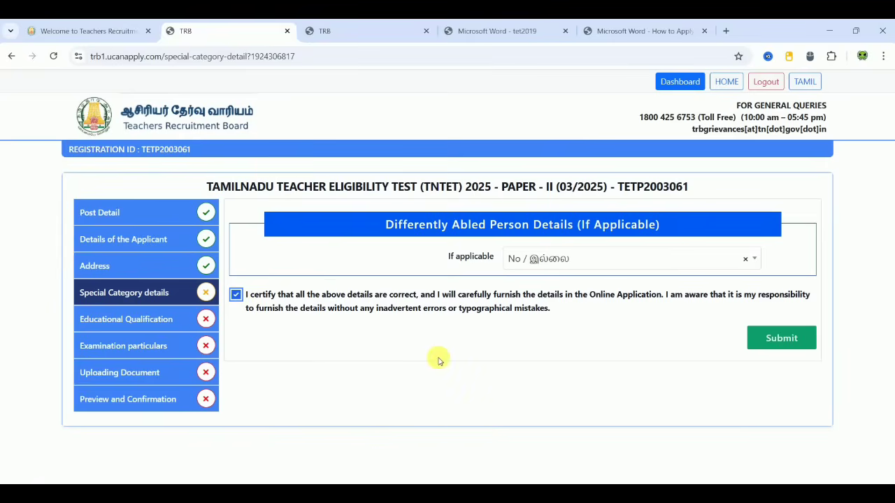
{"action": "left_click", "coordinate": [776, 340]}
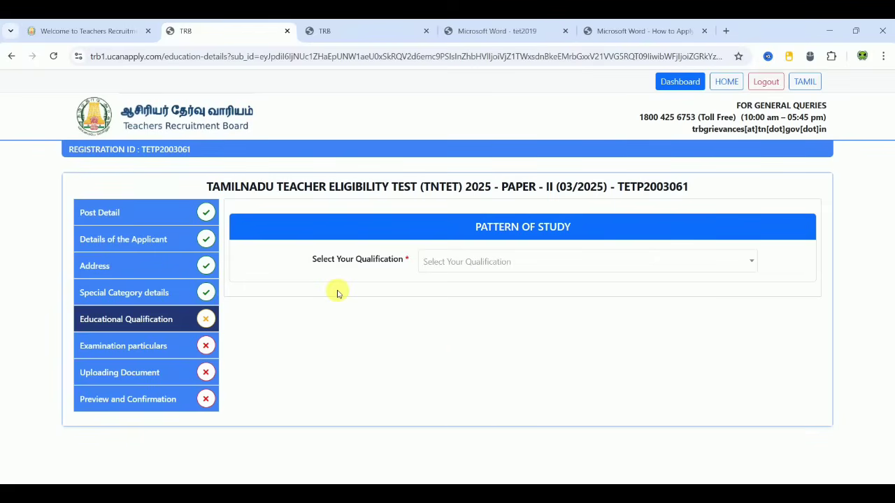
Step: Select 'SSLC + HSC OR IT'S EQUIVALENT + UG + 2-year Diploma in Elementary Education' as the qualification
{"action": "left_click", "coordinate": [546, 264]}
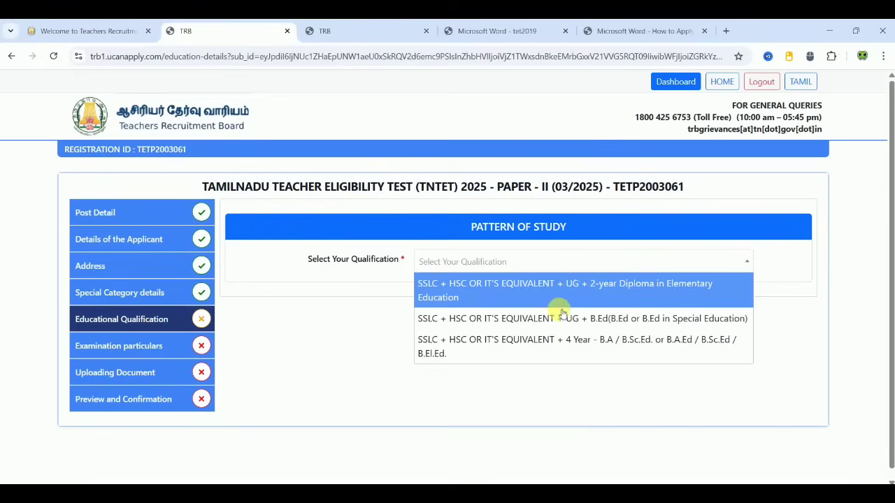
{"action": "left_click", "coordinate": [604, 291]}
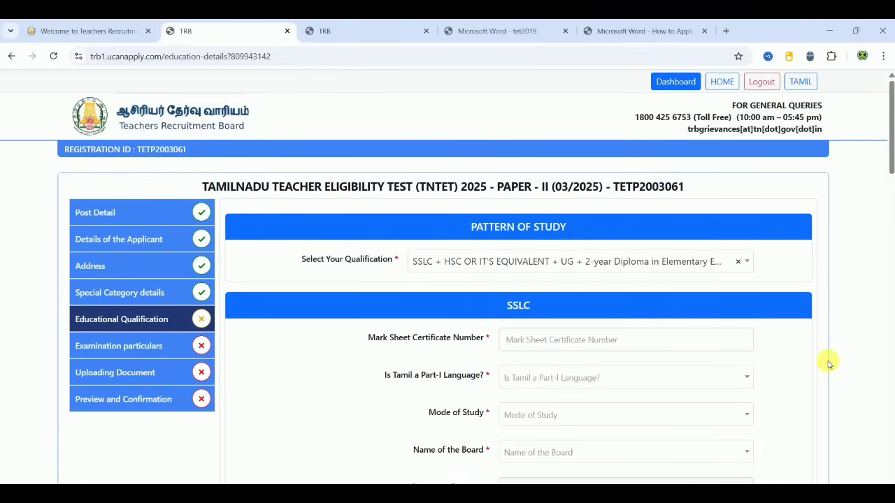
Step: Mark the SSLC record as Studied Tamil for the Part-I language question
{"action": "scroll", "coordinate": [828, 363], "scroll_direction": "down", "scroll_amount": 2}
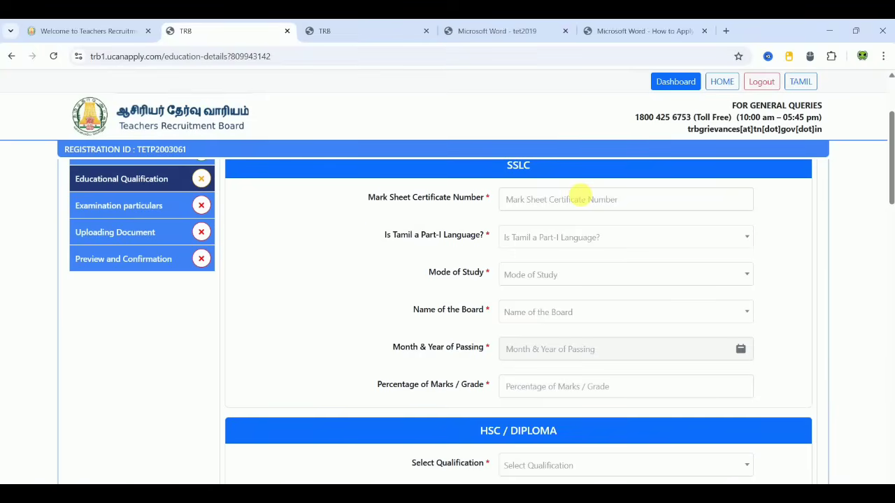
{"action": "left_click", "coordinate": [557, 239]}
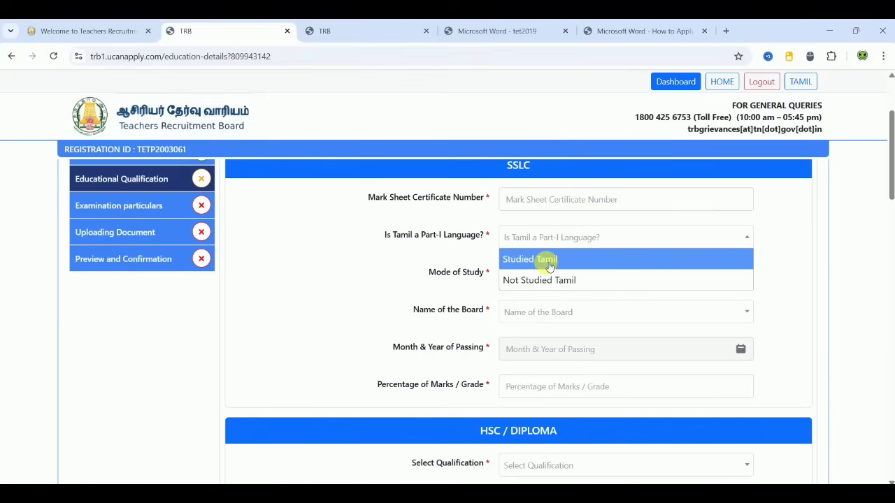
{"action": "left_click", "coordinate": [546, 263]}
{"action": "left_click", "coordinate": [541, 272]}
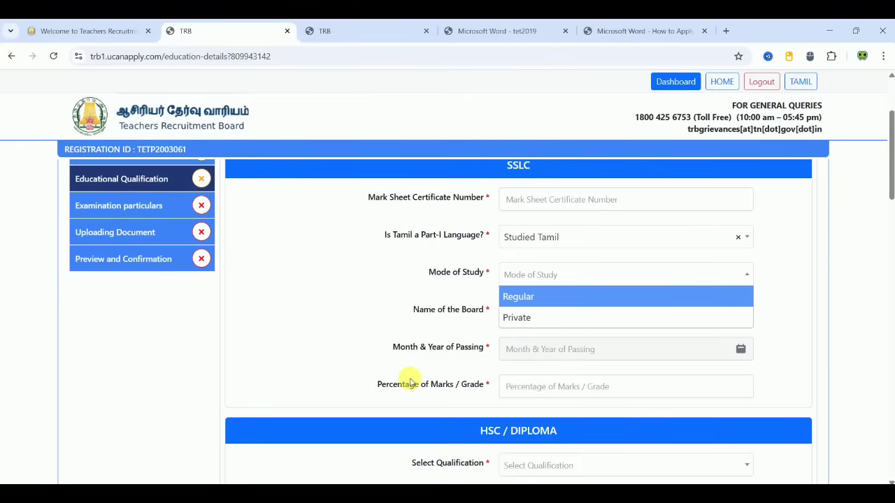
{"action": "left_click", "coordinate": [838, 345]}
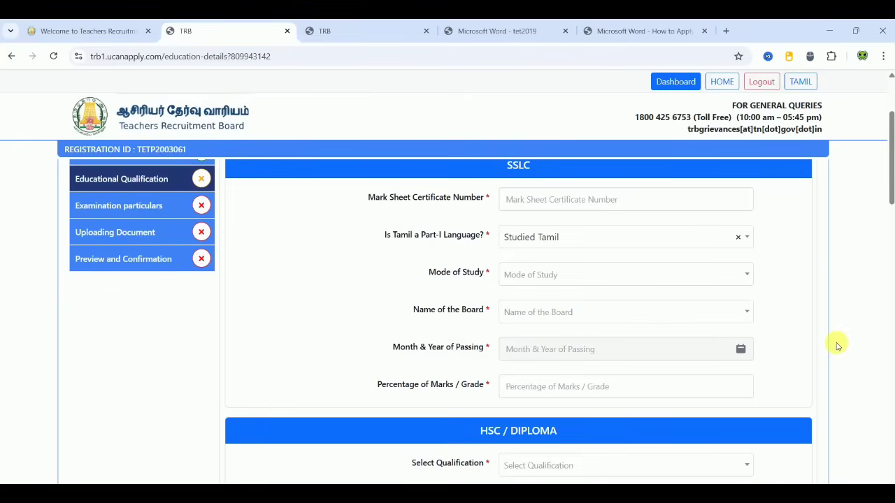
Step: Set the HSC / Diploma qualification to HSC
{"action": "scroll", "coordinate": [838, 346], "scroll_direction": "down", "scroll_amount": 4}
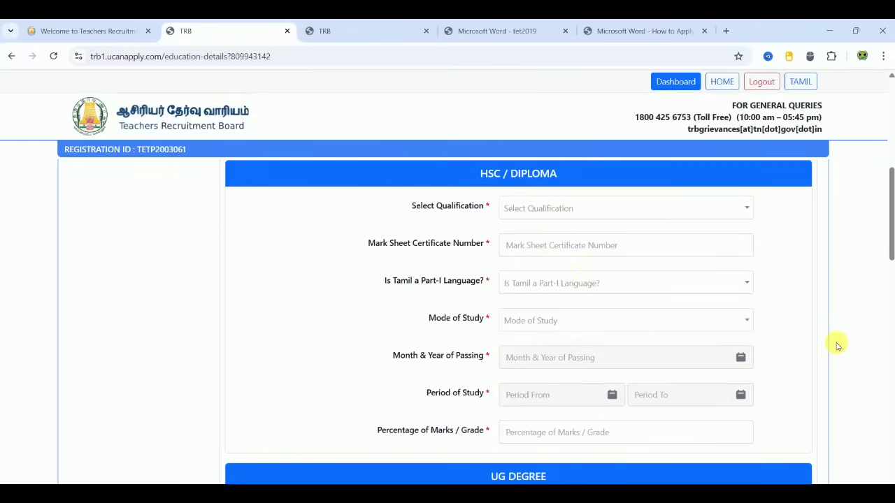
{"action": "left_click", "coordinate": [581, 213]}
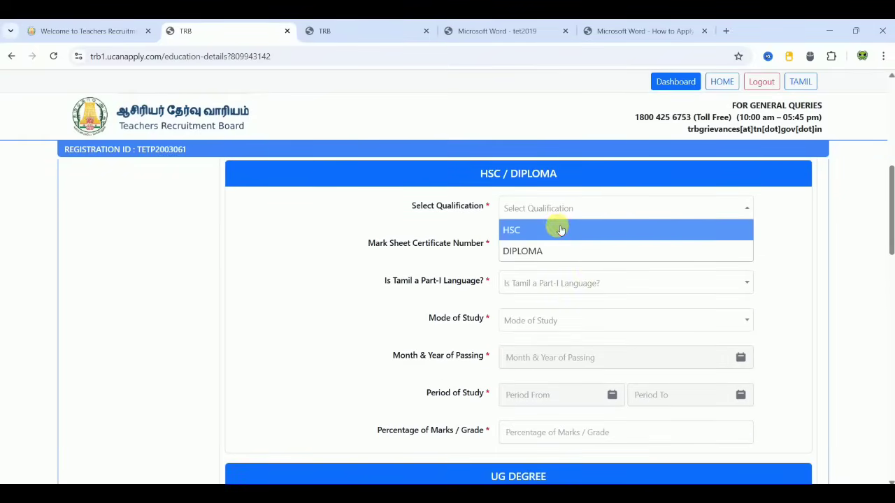
{"action": "left_click", "coordinate": [561, 230]}
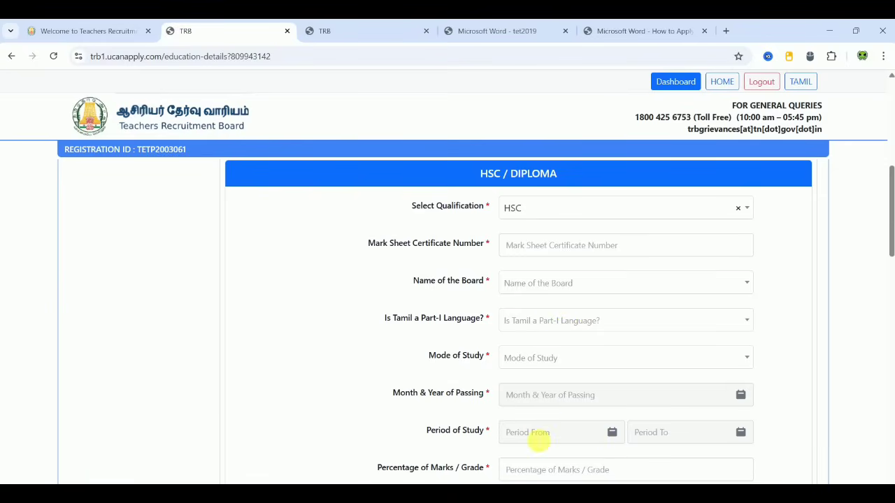
{"action": "scroll", "coordinate": [819, 371], "scroll_direction": "down", "scroll_amount": 4}
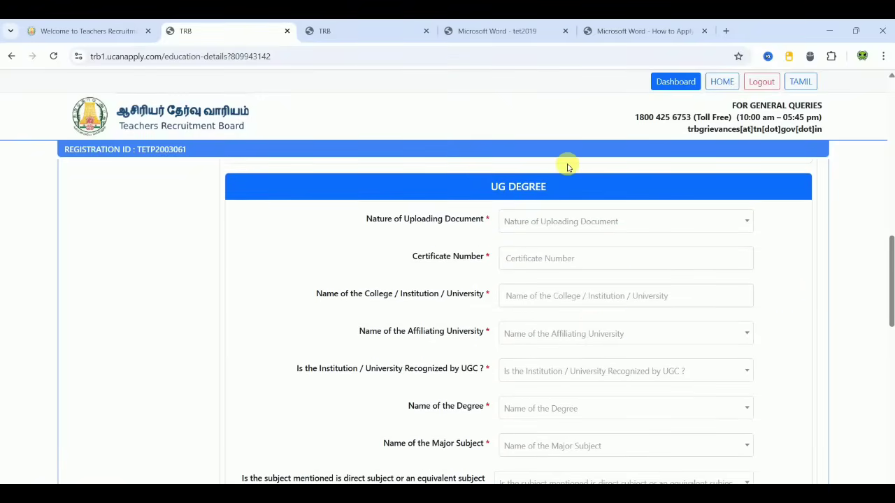
Step: Set the UG document type to Provisional Certificate with certificate number 887654
{"action": "left_click", "coordinate": [568, 222]}
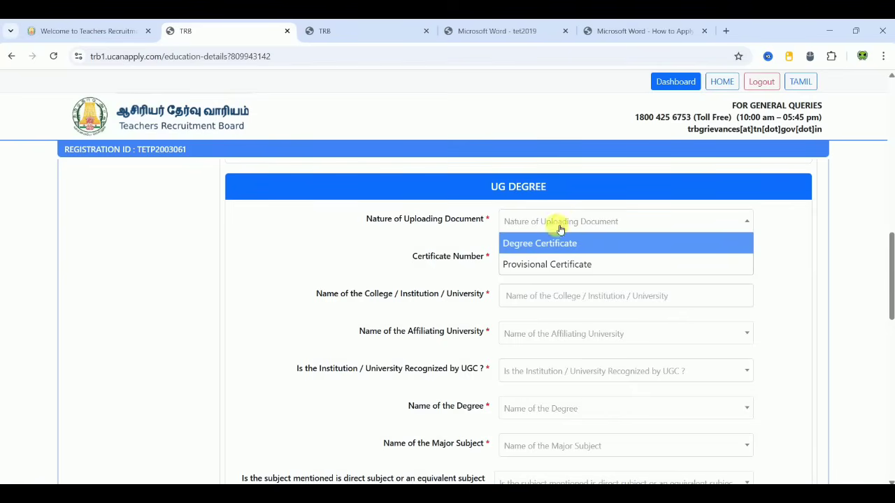
{"action": "left_click", "coordinate": [540, 242]}
{"action": "left_click", "coordinate": [568, 222]}
{"action": "left_click", "coordinate": [553, 264]}
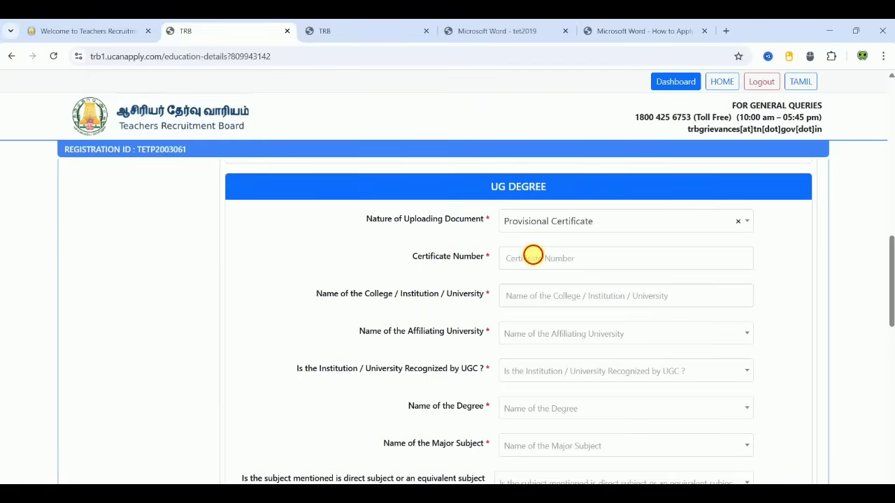
{"action": "left_click", "coordinate": [532, 257]}
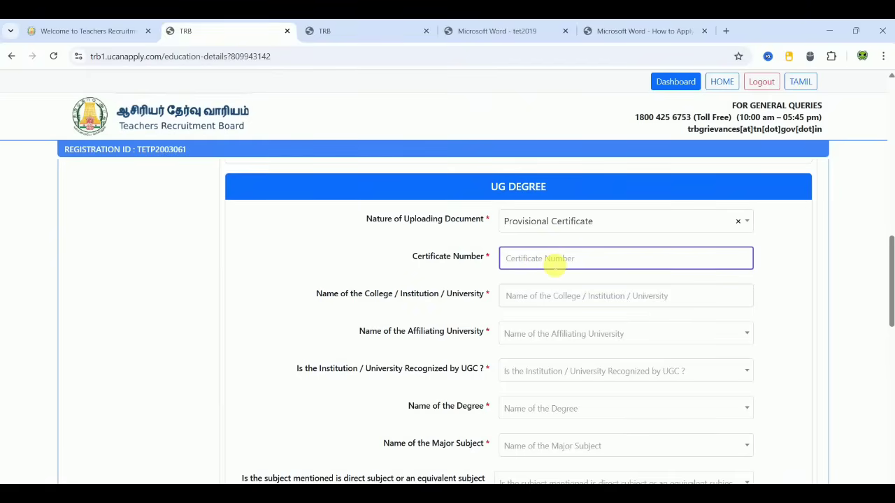
{"action": "type", "text": "887654578"}
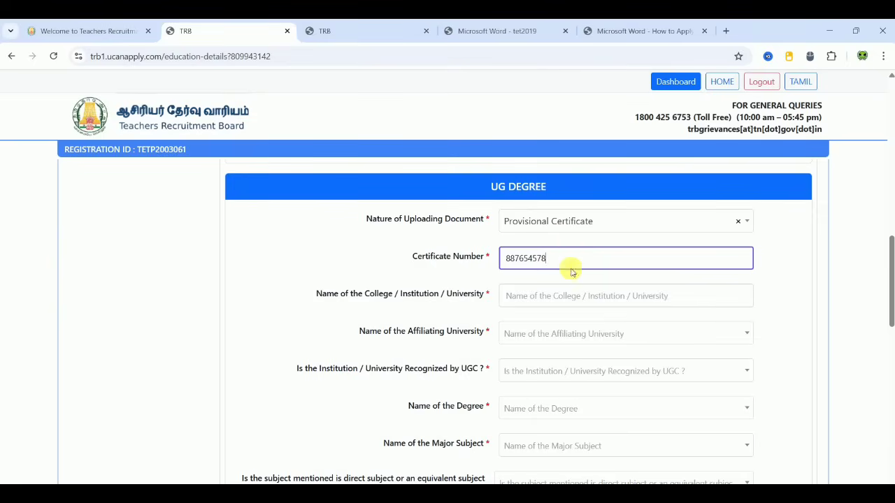
{"action": "left_click", "coordinate": [316, 255]}
Step: Enter the college name, choose Thiruvalluvar University, and mark it UGC recognised
{"action": "left_click", "coordinate": [552, 296]}
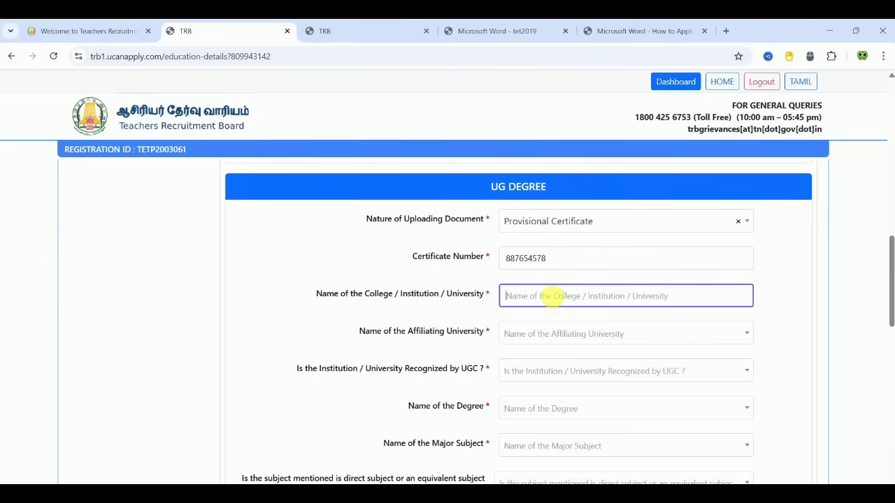
{"action": "type", "text": "XXXXXXXXXXXX"}
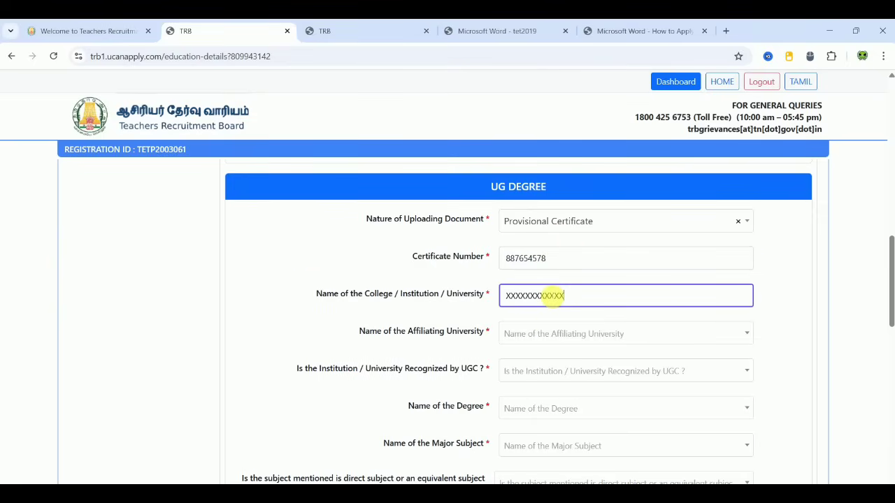
{"action": "left_click", "coordinate": [557, 327]}
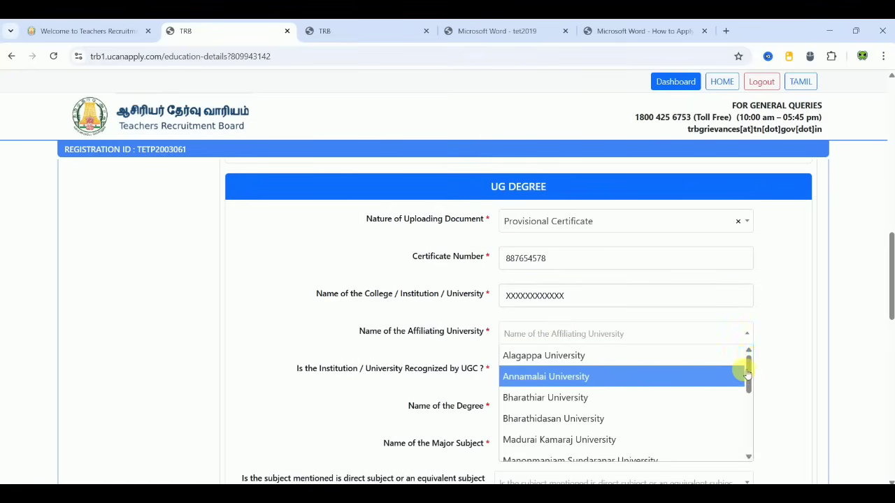
{"action": "right_click", "coordinate": [745, 455]}
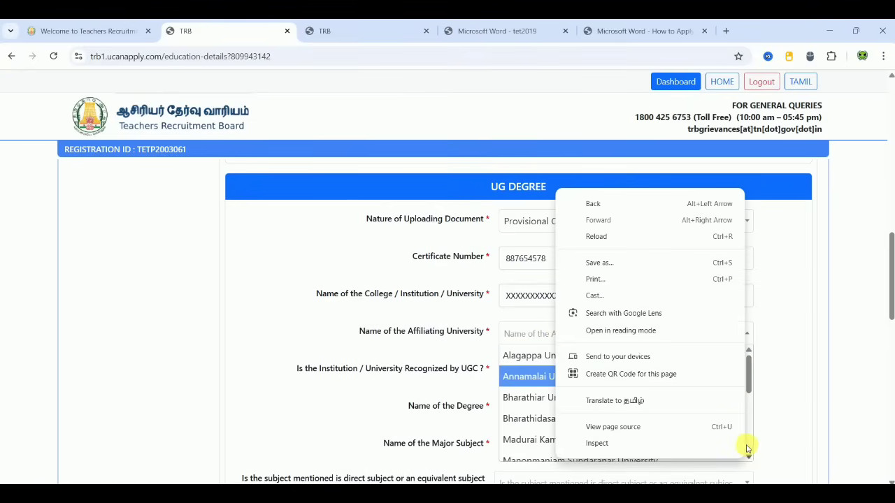
{"action": "left_click", "coordinate": [747, 447]}
{"action": "scroll", "coordinate": [748, 447], "scroll_direction": "down", "scroll_amount": 2}
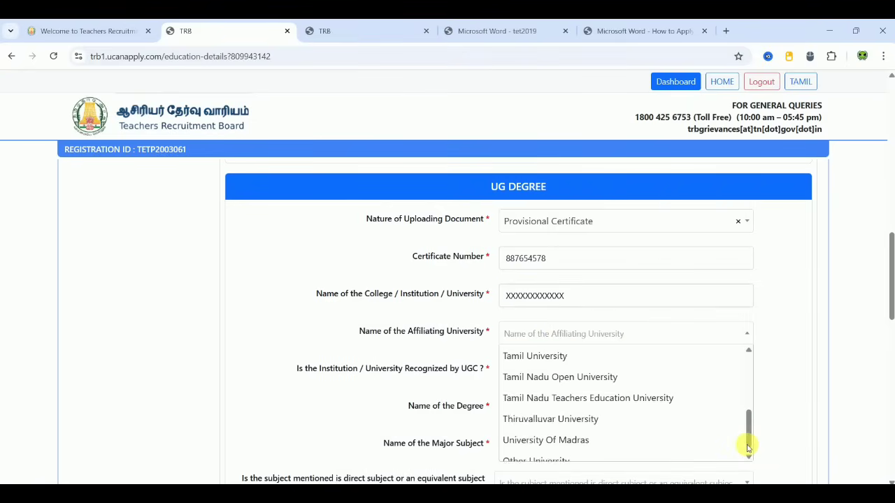
{"action": "left_click", "coordinate": [605, 408]}
{"action": "left_click", "coordinate": [552, 372]}
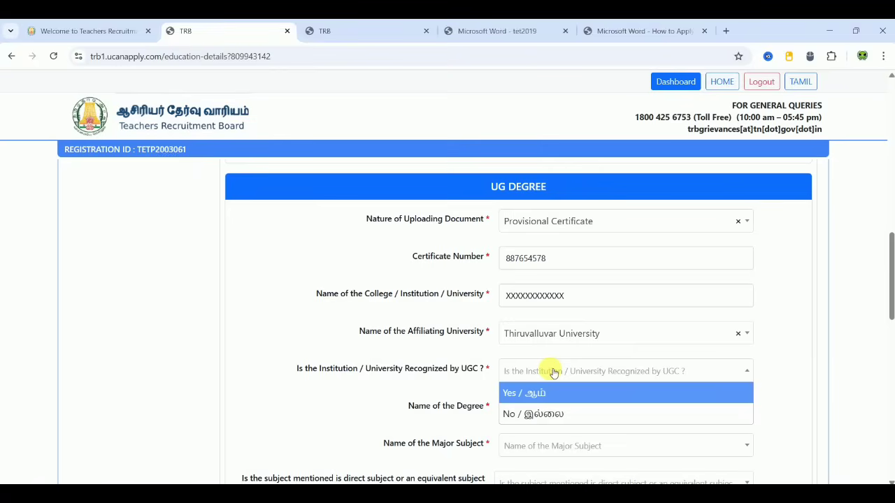
{"action": "left_click", "coordinate": [543, 394]}
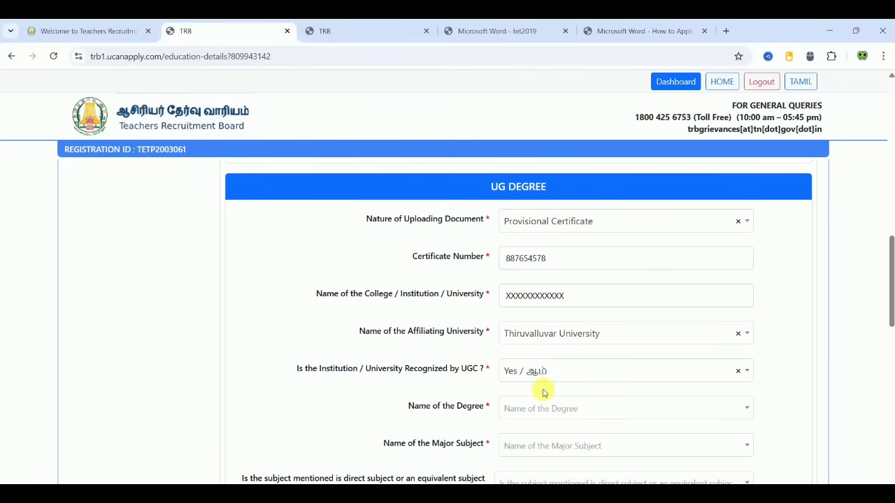
Step: Choose B.Sc as the degree with Mathematics as the major subject
{"action": "left_click", "coordinate": [556, 412]}
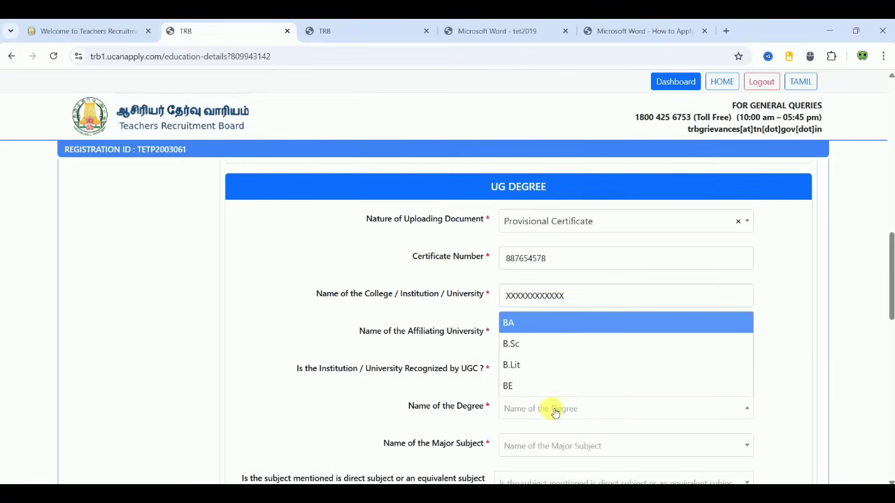
{"action": "left_click", "coordinate": [521, 344]}
{"action": "scroll", "coordinate": [402, 388], "scroll_direction": "down", "scroll_amount": 1}
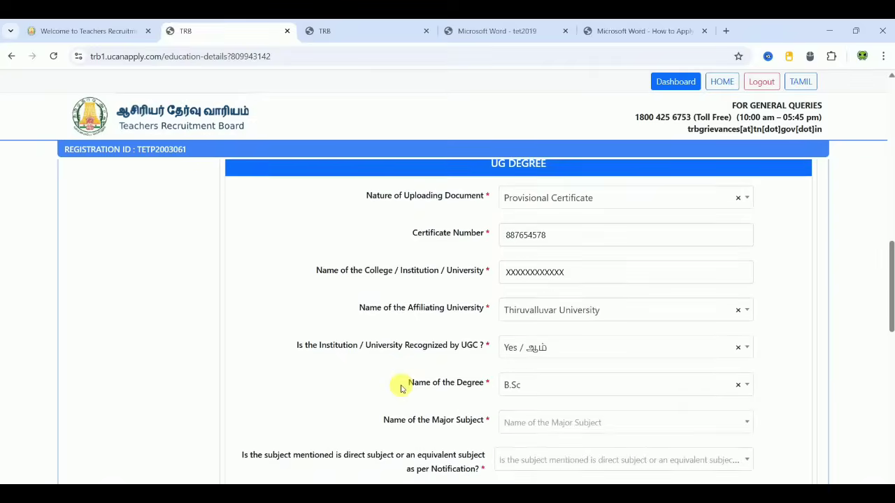
{"action": "left_click", "coordinate": [545, 353]}
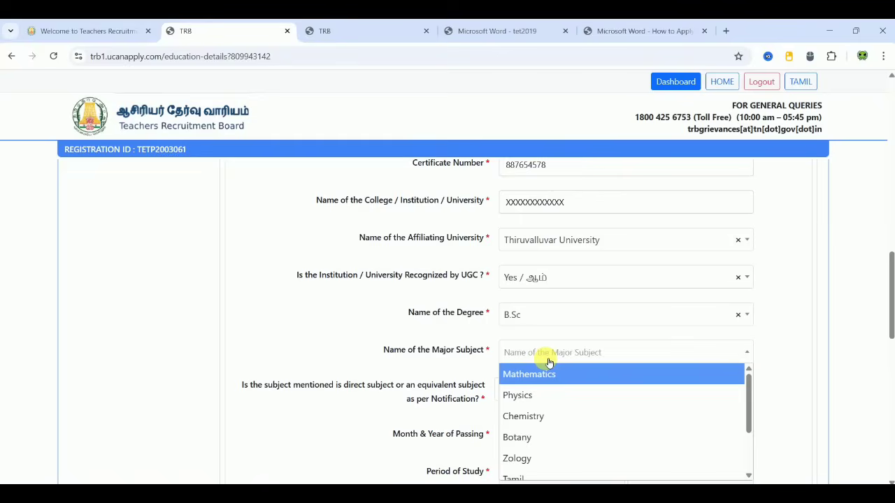
{"action": "right_click", "coordinate": [747, 456]}
{"action": "left_click", "coordinate": [746, 458]}
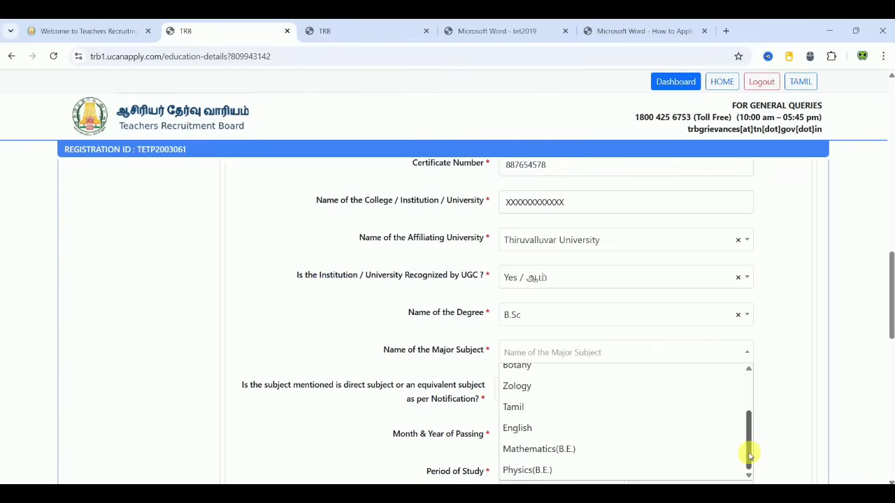
{"action": "right_click", "coordinate": [749, 419]}
{"action": "left_click", "coordinate": [748, 399]}
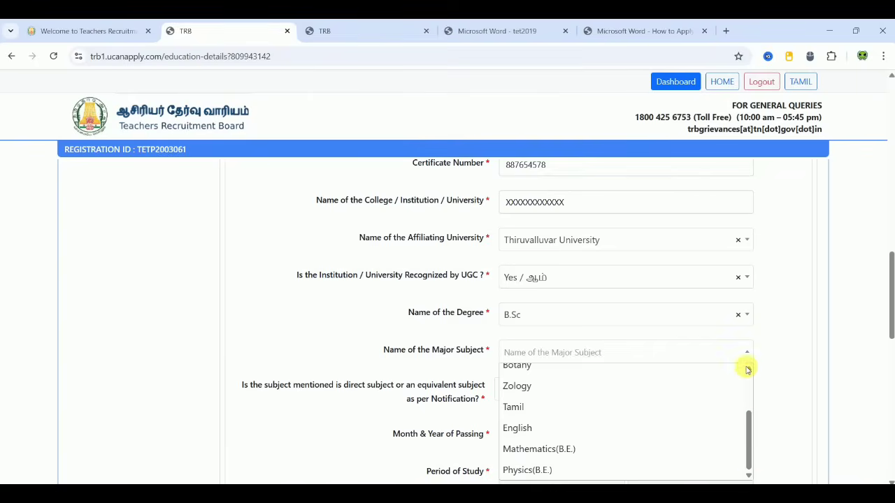
{"action": "right_click", "coordinate": [748, 377]}
{"action": "left_click", "coordinate": [747, 375]}
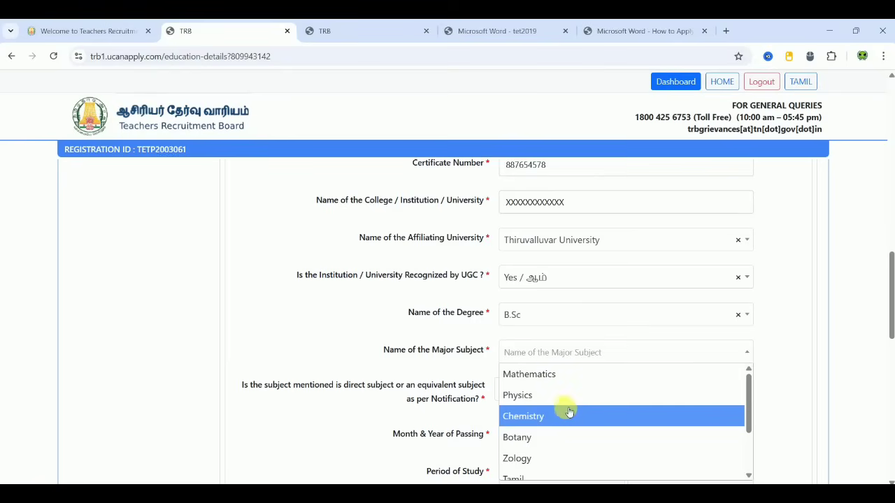
{"action": "left_click", "coordinate": [568, 378]}
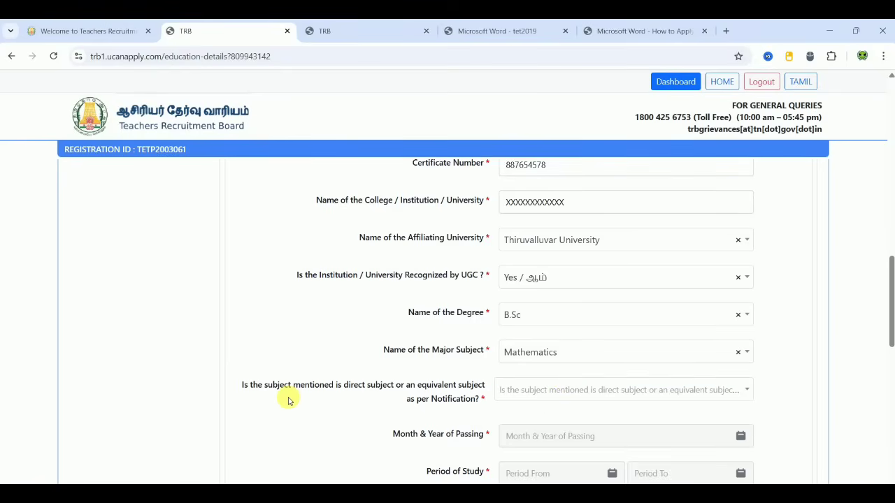
{"action": "scroll", "coordinate": [289, 400], "scroll_direction": "down", "scroll_amount": 1}
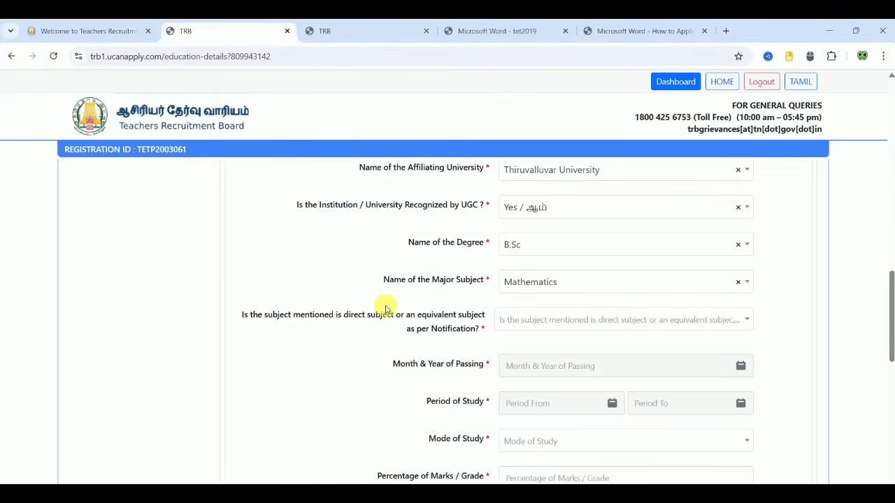
Step: Mark Mathematics as a Direct Subject as per Notification
{"action": "left_click", "coordinate": [629, 314]}
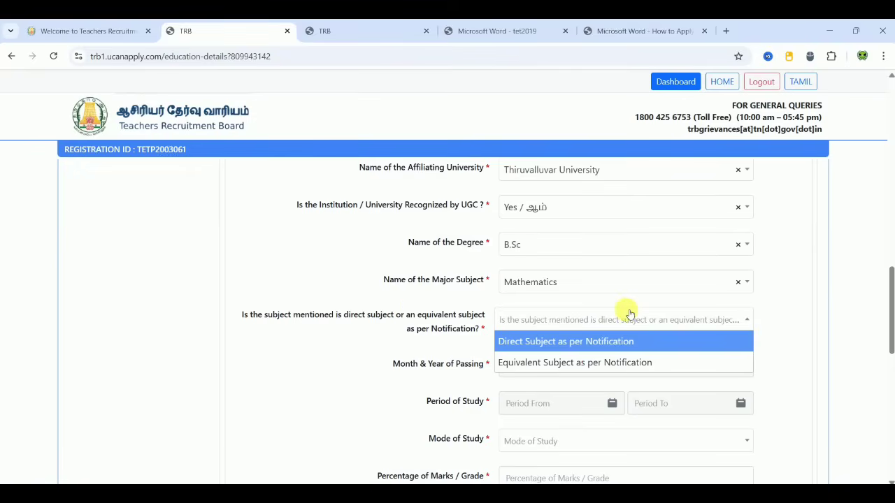
{"action": "left_click", "coordinate": [577, 342]}
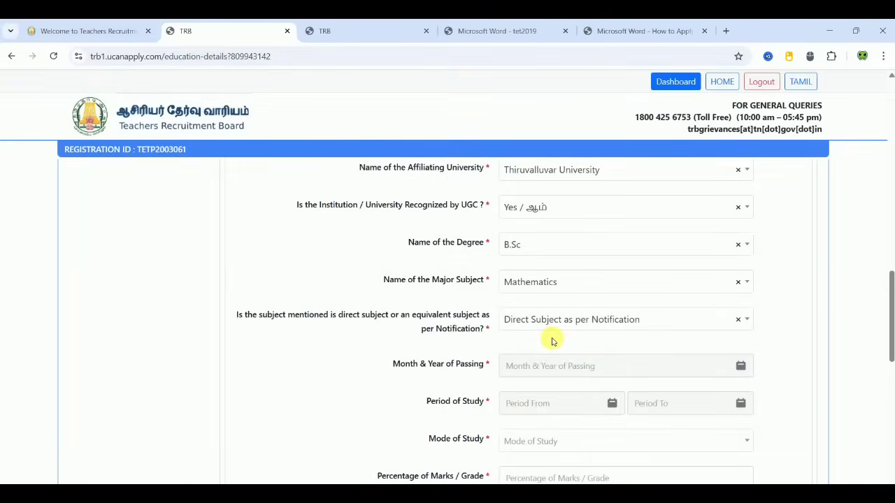
{"action": "left_click", "coordinate": [600, 284]}
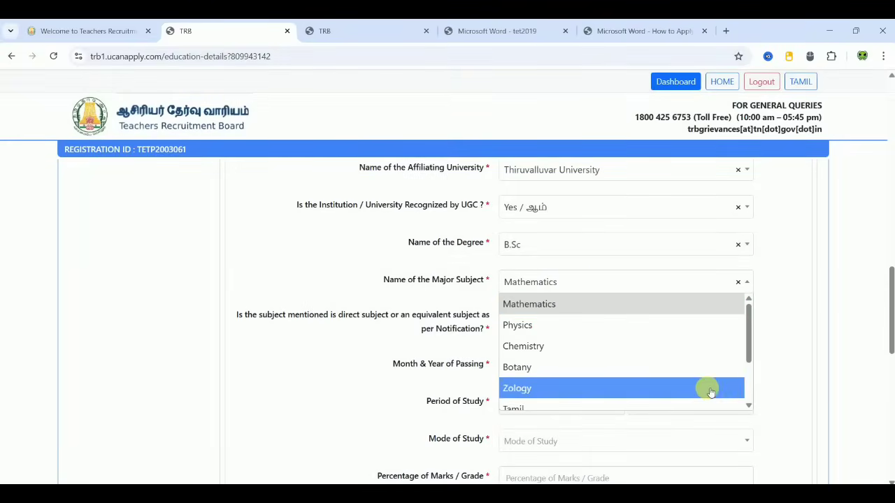
{"action": "scroll", "coordinate": [749, 394], "scroll_direction": "down", "scroll_amount": 1}
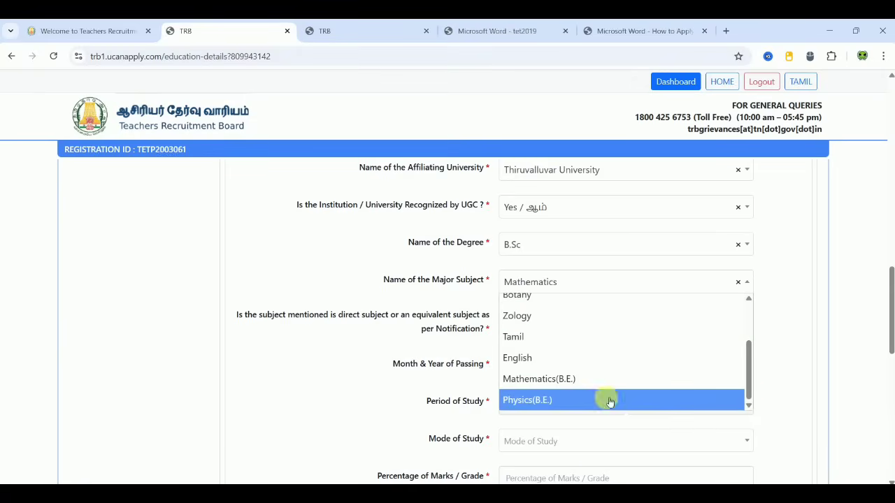
{"action": "scroll", "coordinate": [747, 314], "scroll_direction": "up", "scroll_amount": 2}
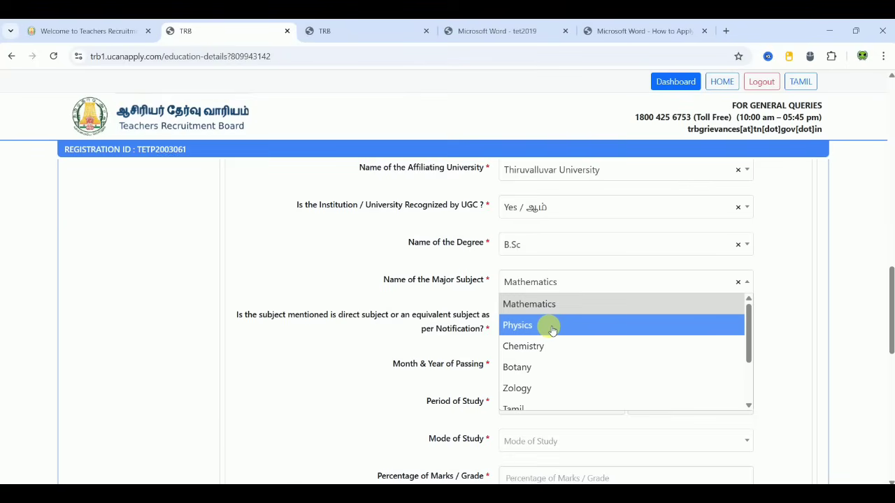
{"action": "left_click", "coordinate": [380, 348]}
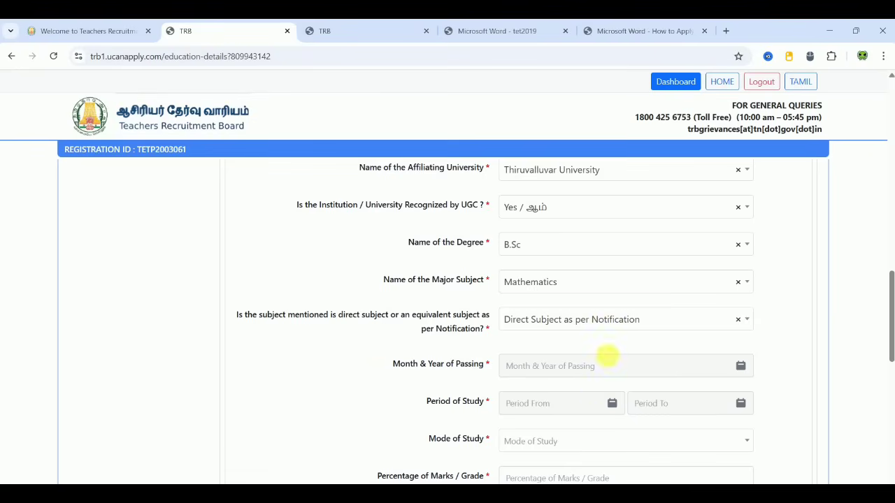
Step: Set the degree's month and year of passing to June 2018
{"action": "left_click", "coordinate": [613, 365]}
{"action": "left_click", "coordinate": [592, 228]}
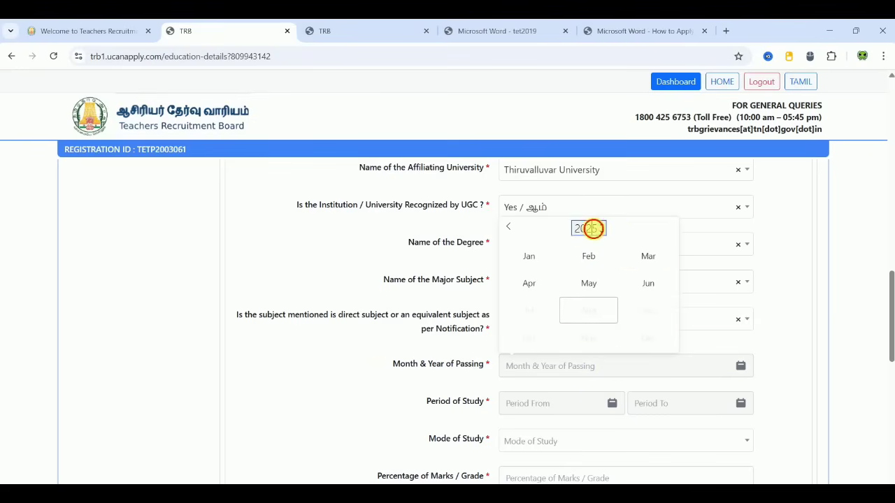
{"action": "type", "text": "2018"}
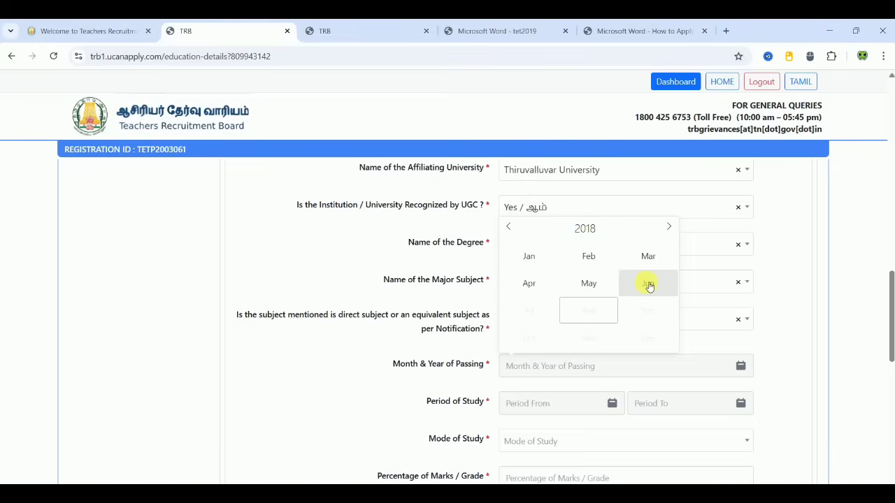
{"action": "left_click", "coordinate": [649, 284]}
{"action": "left_click", "coordinate": [532, 405]}
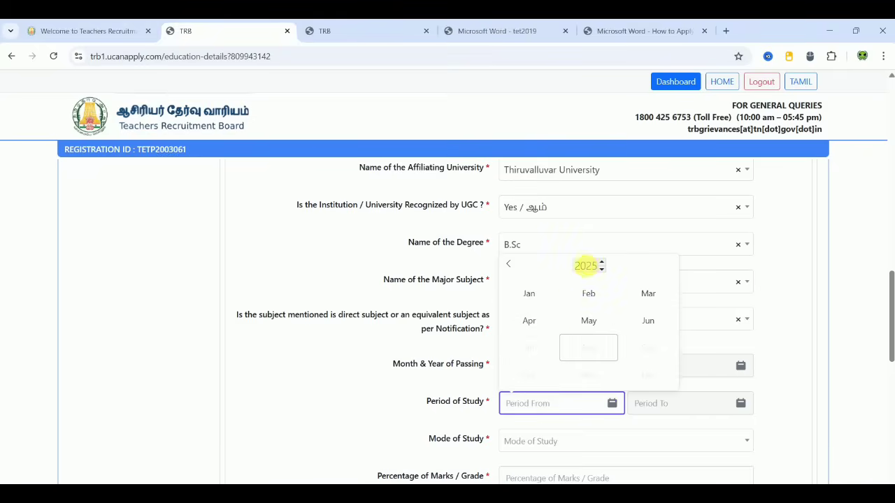
{"action": "left_click", "coordinate": [829, 390]}
Step: Set the mode of study to Regular and the percentage of marks to 70
{"action": "scroll", "coordinate": [831, 392], "scroll_direction": "down", "scroll_amount": 1}
{"action": "scroll", "coordinate": [830, 390], "scroll_direction": "down", "scroll_amount": 1}
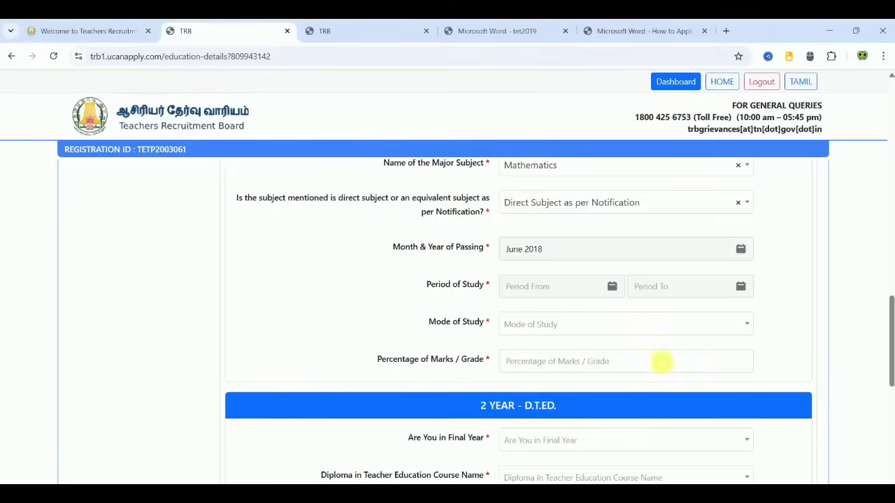
{"action": "left_click", "coordinate": [568, 330]}
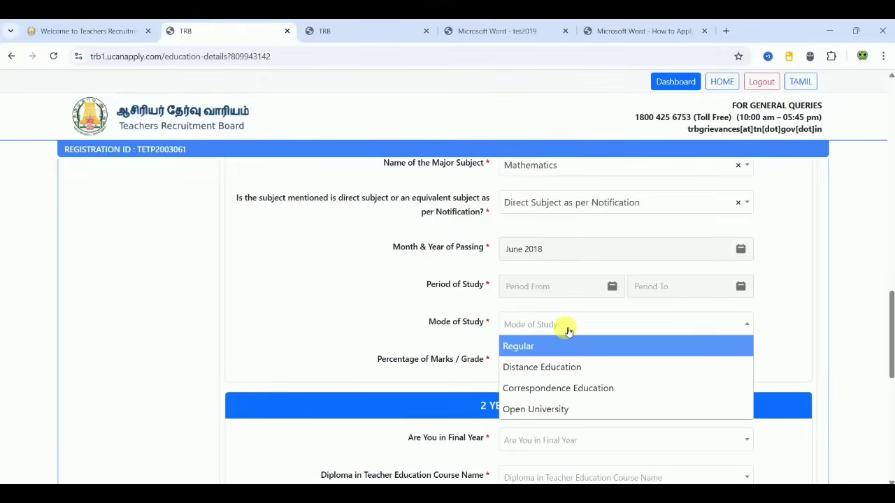
{"action": "left_click", "coordinate": [535, 346]}
{"action": "left_click", "coordinate": [528, 363]}
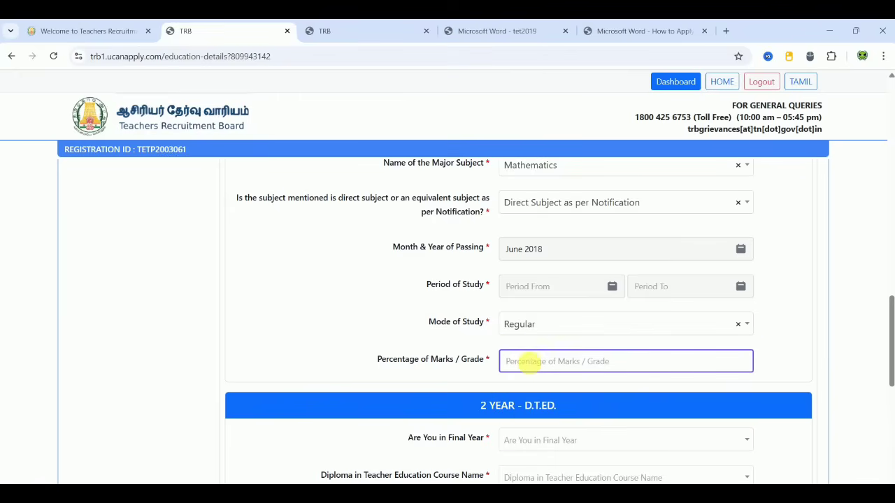
{"action": "type", "text": "70"}
{"action": "left_click", "coordinate": [340, 340]}
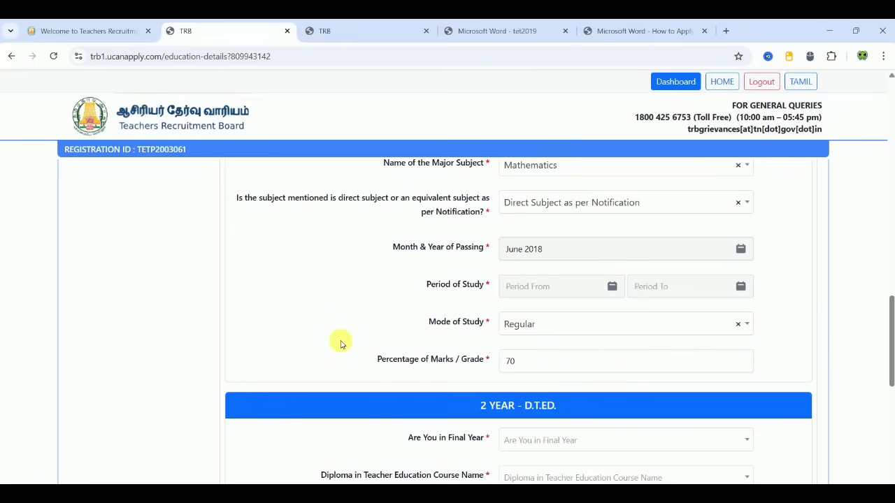
{"action": "scroll", "coordinate": [340, 343], "scroll_direction": "down", "scroll_amount": 2}
{"action": "scroll", "coordinate": [341, 342], "scroll_direction": "down", "scroll_amount": 1}
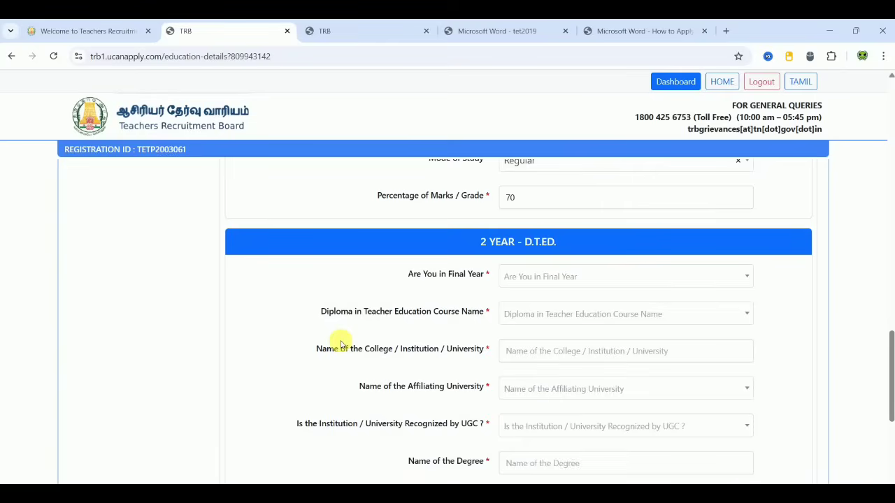
Step: Answer No to the D.T.Ed. 'Are You in Final Year' question
{"action": "scroll", "coordinate": [340, 342], "scroll_direction": "down", "scroll_amount": 1}
{"action": "scroll", "coordinate": [340, 343], "scroll_direction": "down", "scroll_amount": 1}
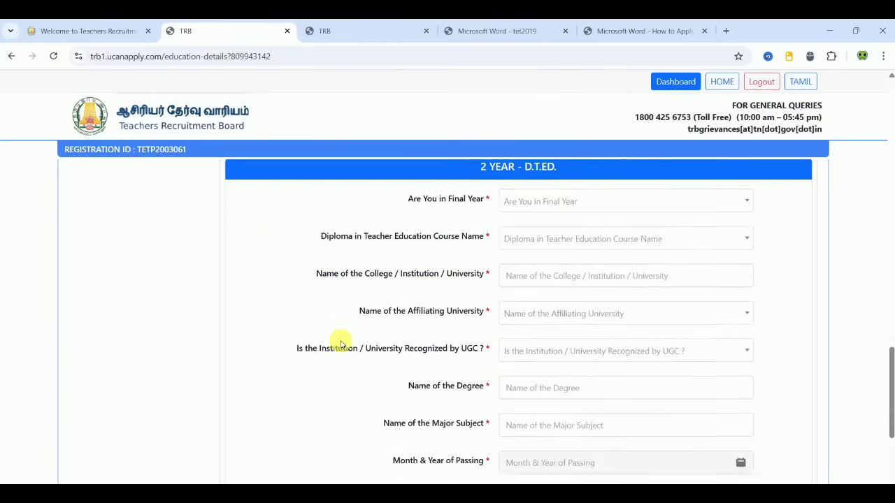
{"action": "left_click", "coordinate": [590, 189]}
{"action": "left_click", "coordinate": [589, 204]}
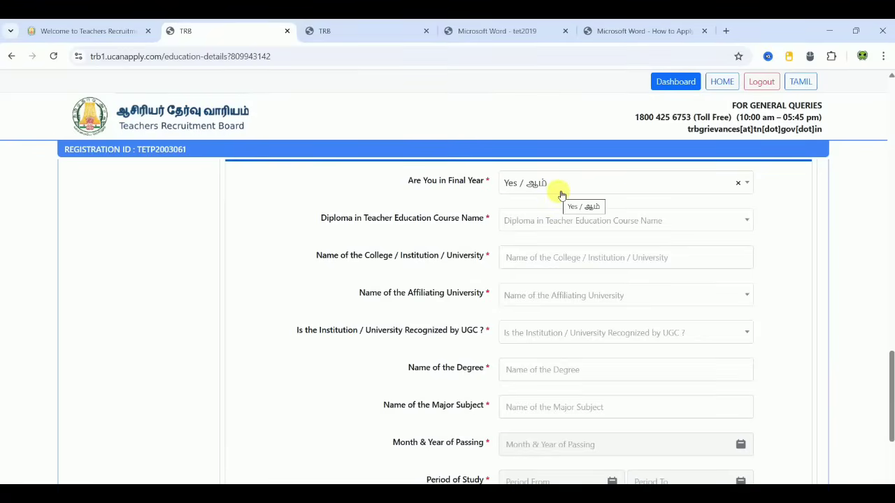
{"action": "left_click", "coordinate": [561, 195]}
{"action": "left_click", "coordinate": [539, 225]}
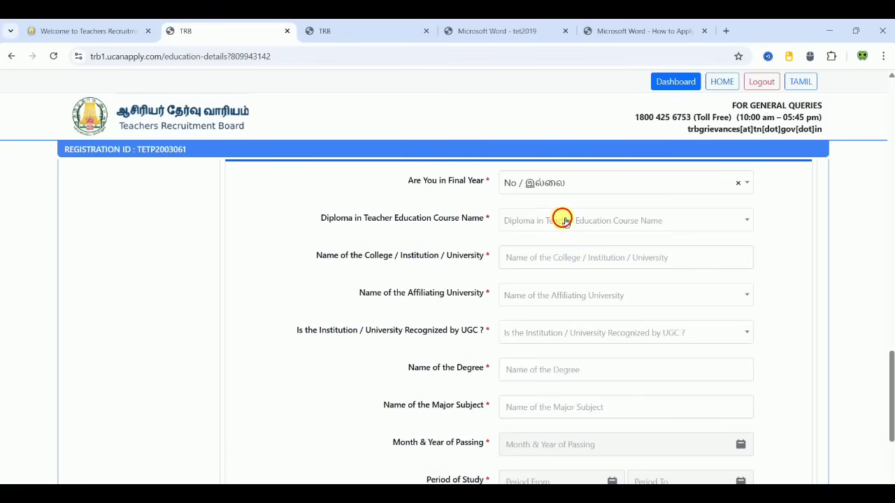
Step: Choose D.T.Ed. as the diploma course name, leaving the other fields blank
{"action": "left_click", "coordinate": [564, 221]}
{"action": "left_click", "coordinate": [541, 242]}
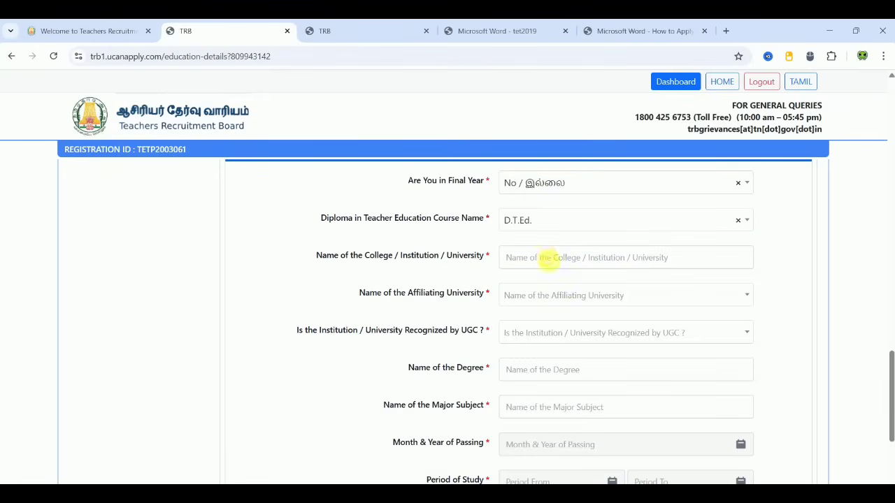
{"action": "left_click", "coordinate": [548, 258]}
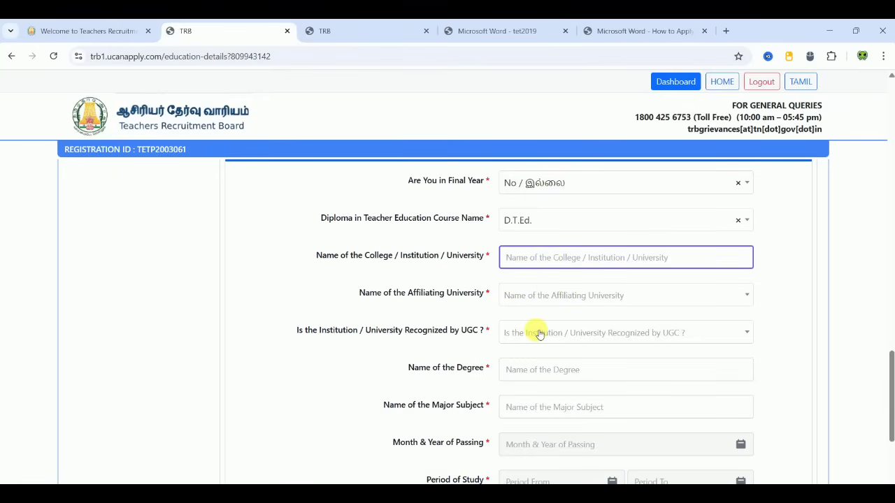
{"action": "left_click", "coordinate": [538, 369]}
{"action": "left_click", "coordinate": [551, 409]}
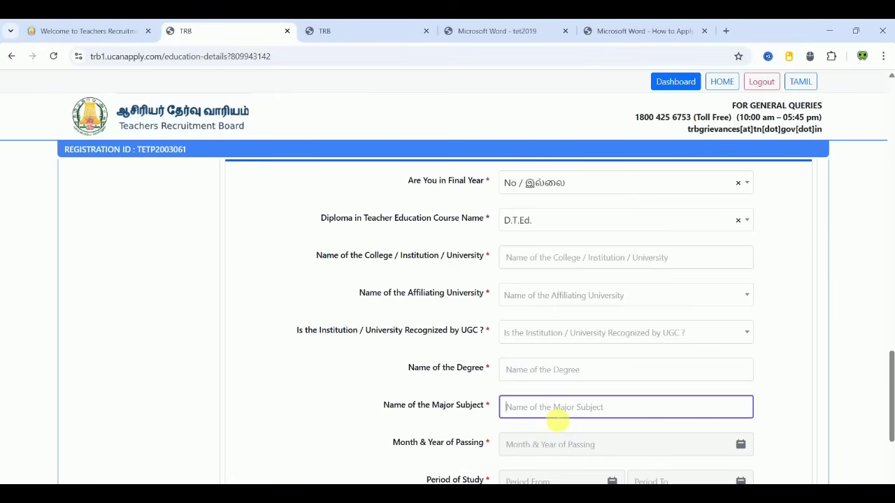
{"action": "left_click", "coordinate": [348, 439]}
{"action": "scroll", "coordinate": [349, 440], "scroll_direction": "down", "scroll_amount": 1}
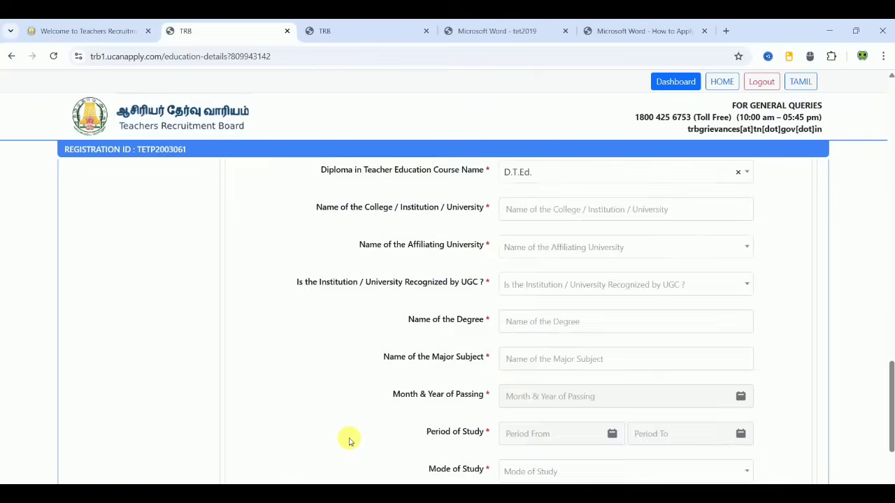
{"action": "scroll", "coordinate": [348, 439], "scroll_direction": "down", "scroll_amount": 2}
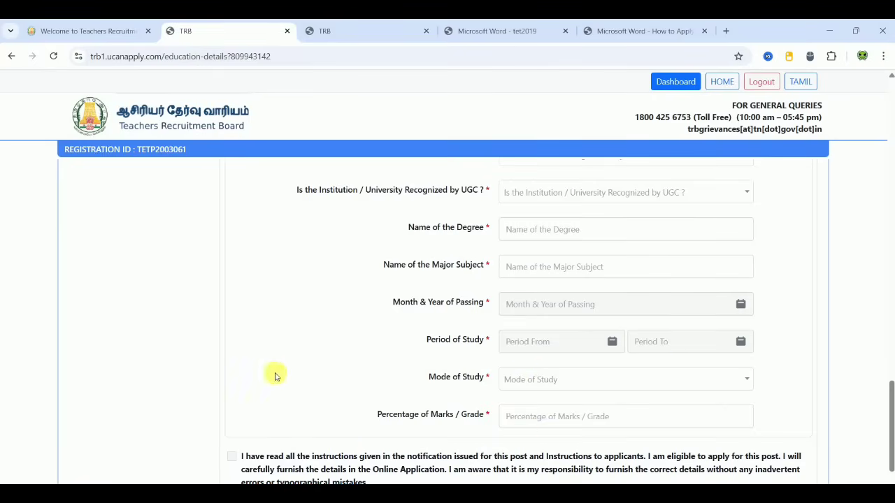
{"action": "scroll", "coordinate": [275, 376], "scroll_direction": "up", "scroll_amount": 1}
{"action": "scroll", "coordinate": [275, 376], "scroll_direction": "up", "scroll_amount": 15}
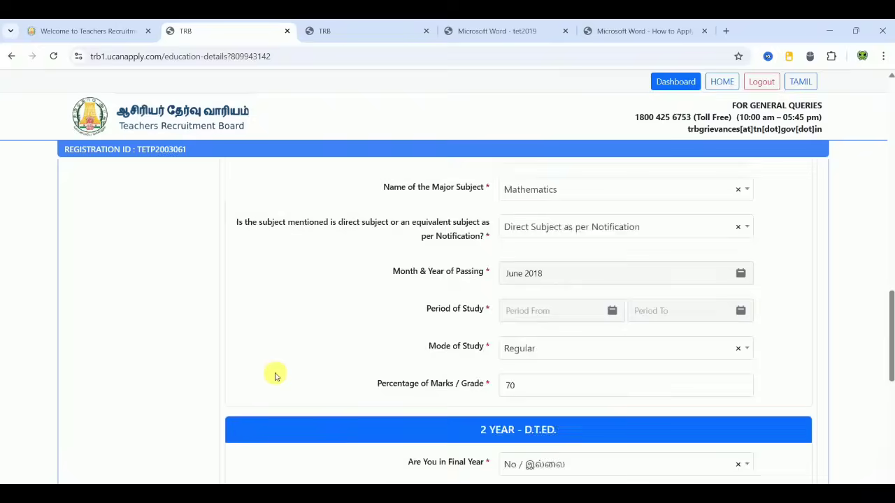
{"action": "scroll", "coordinate": [275, 376], "scroll_direction": "up", "scroll_amount": 3}
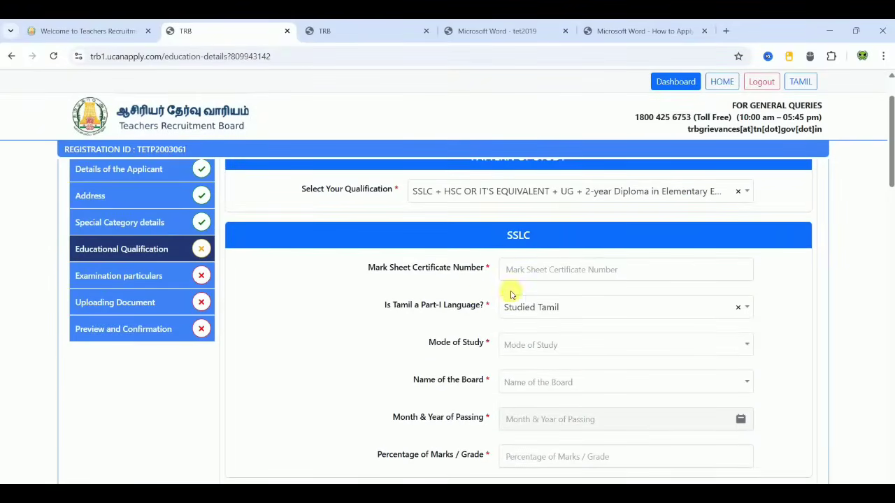
Step: Switch the qualification pattern to SSLC + HSC + UG + B.Ed and bring up the B.Ed section
{"action": "left_click", "coordinate": [570, 192]}
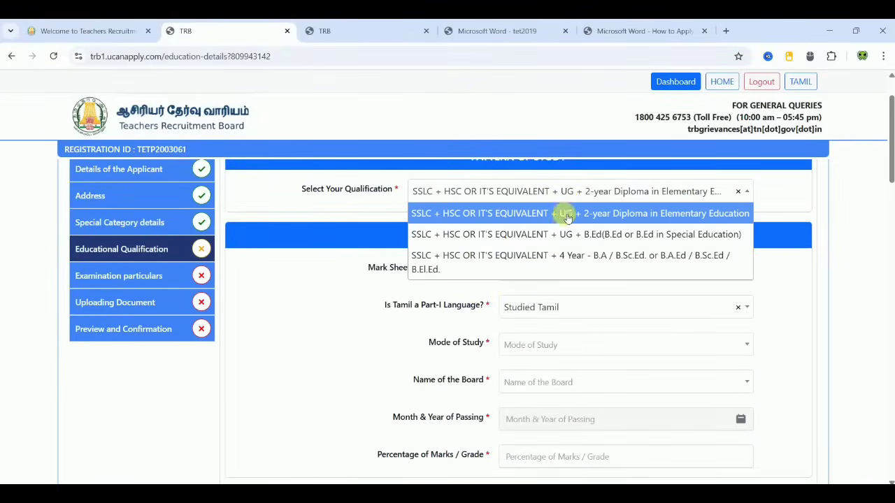
{"action": "left_click", "coordinate": [562, 235]}
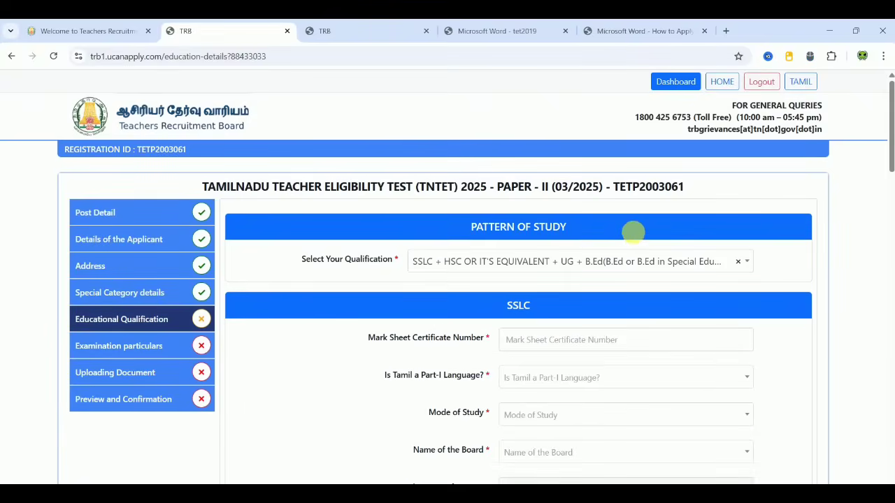
{"action": "scroll", "coordinate": [846, 364], "scroll_direction": "down", "scroll_amount": 4}
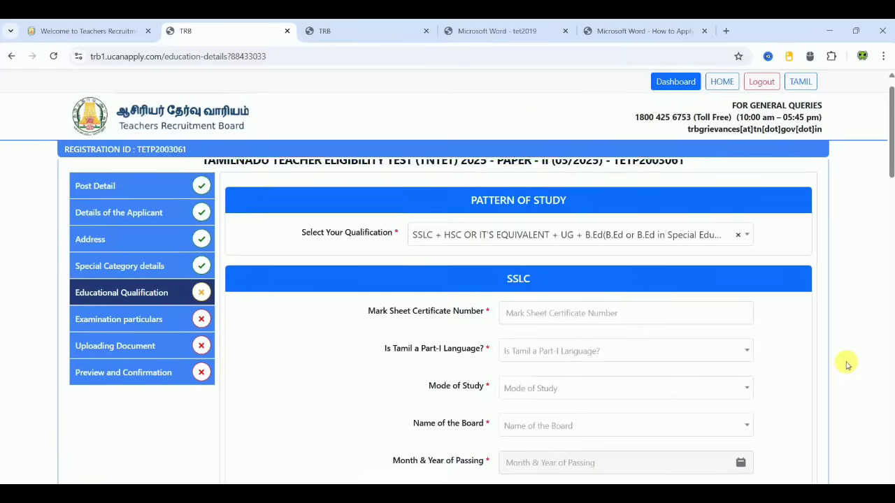
{"action": "scroll", "coordinate": [846, 364], "scroll_direction": "down", "scroll_amount": 5}
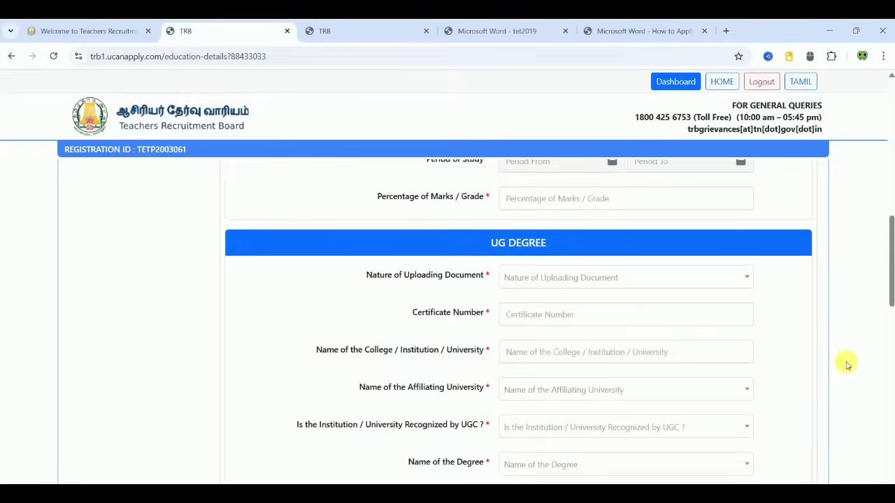
{"action": "scroll", "coordinate": [659, 342], "scroll_direction": "down", "scroll_amount": 2}
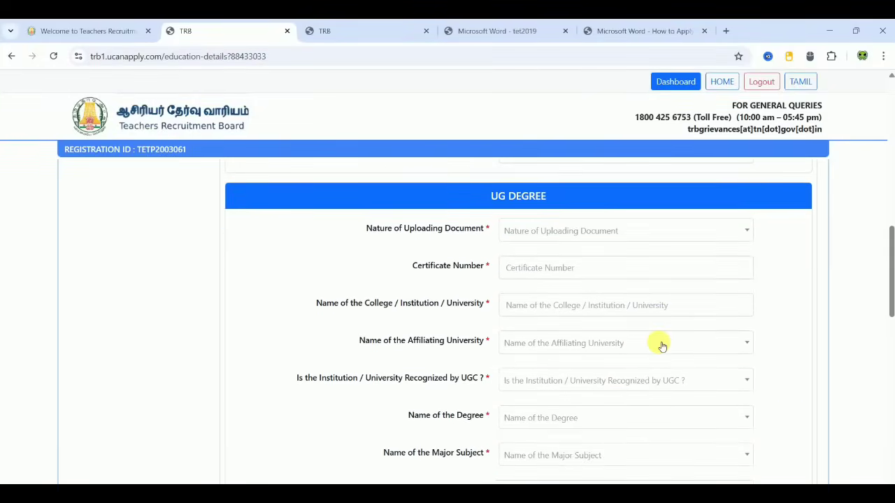
{"action": "scroll", "coordinate": [659, 343], "scroll_direction": "down", "scroll_amount": 5}
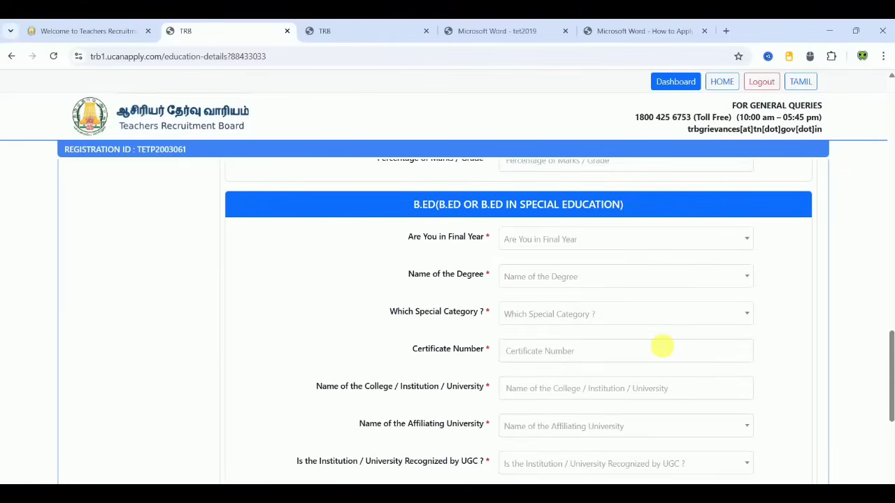
Step: Set B.Ed final year to No, degree name to B.Ed, and special category to Not Applicable
{"action": "scroll", "coordinate": [661, 345], "scroll_direction": "down", "scroll_amount": 1}
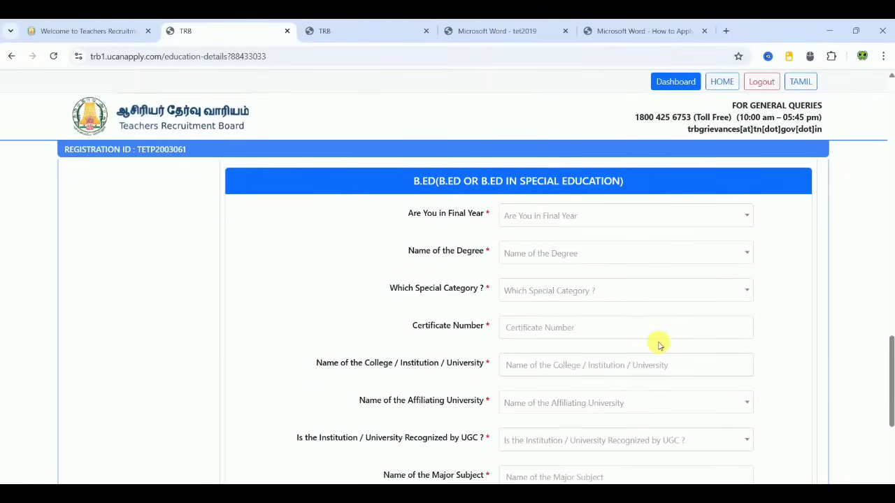
{"action": "left_click", "coordinate": [535, 213]}
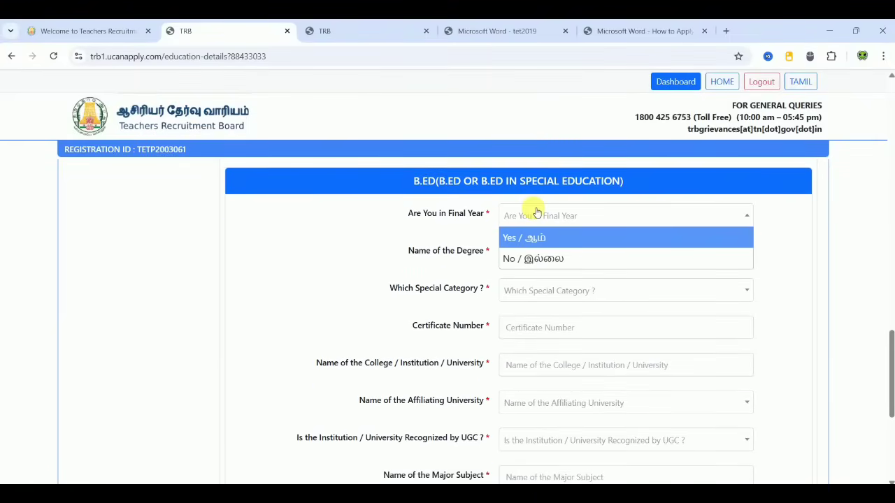
{"action": "left_click", "coordinate": [524, 258]}
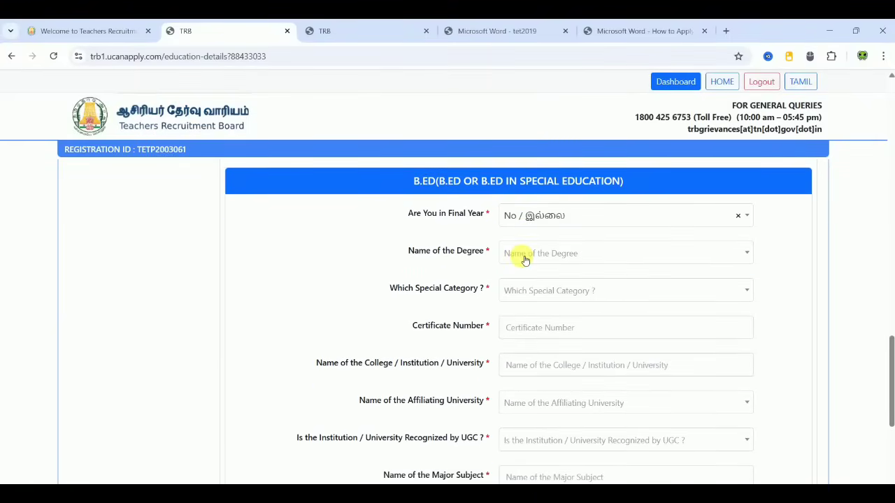
{"action": "left_click", "coordinate": [525, 259]}
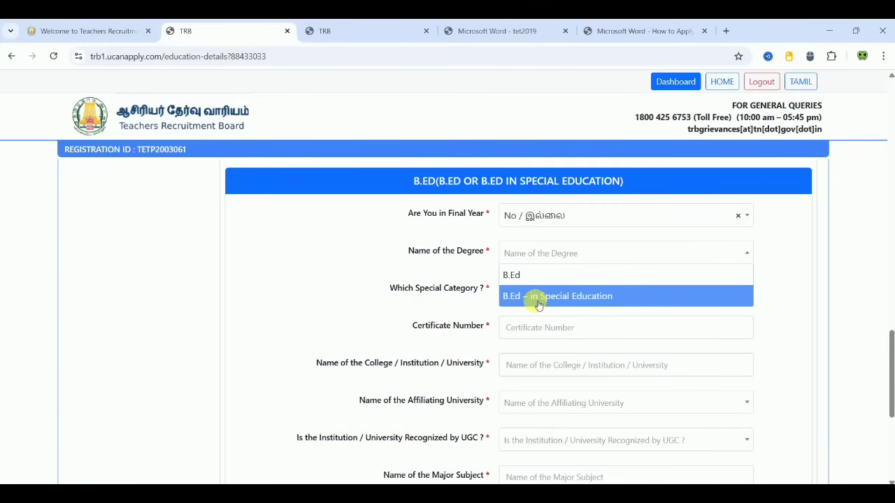
{"action": "left_click", "coordinate": [533, 281]}
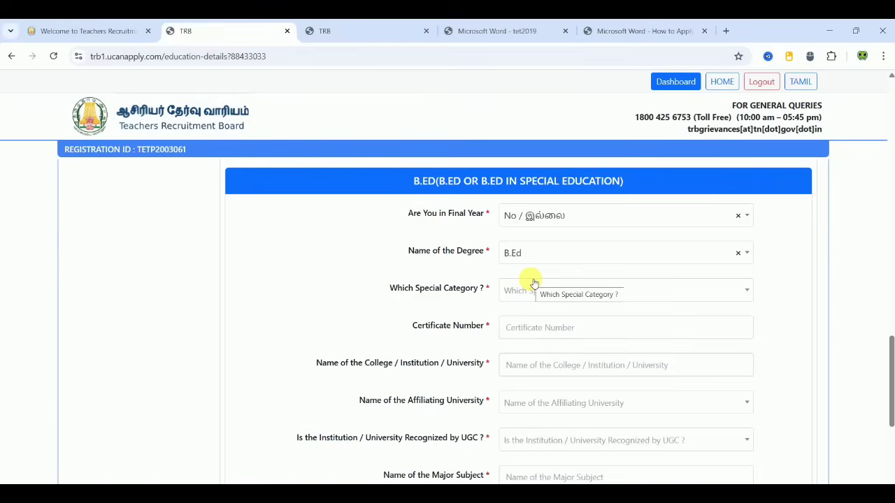
{"action": "left_click", "coordinate": [520, 293]}
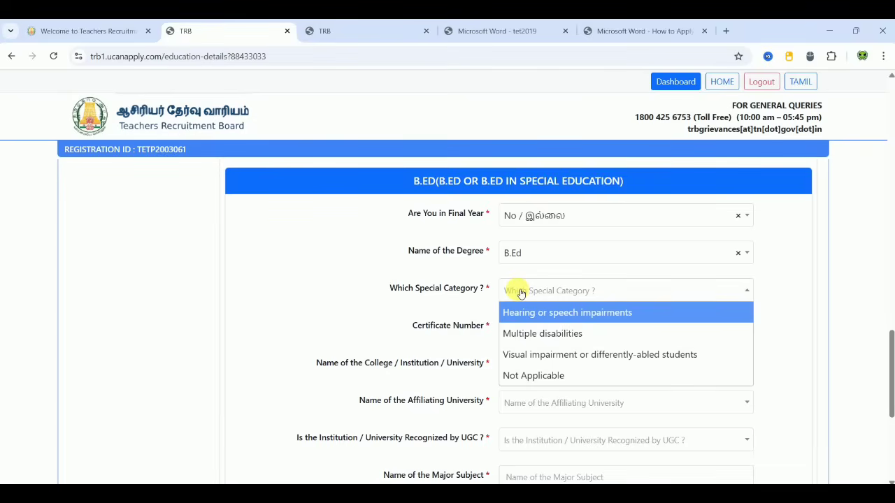
{"action": "left_click", "coordinate": [536, 376]}
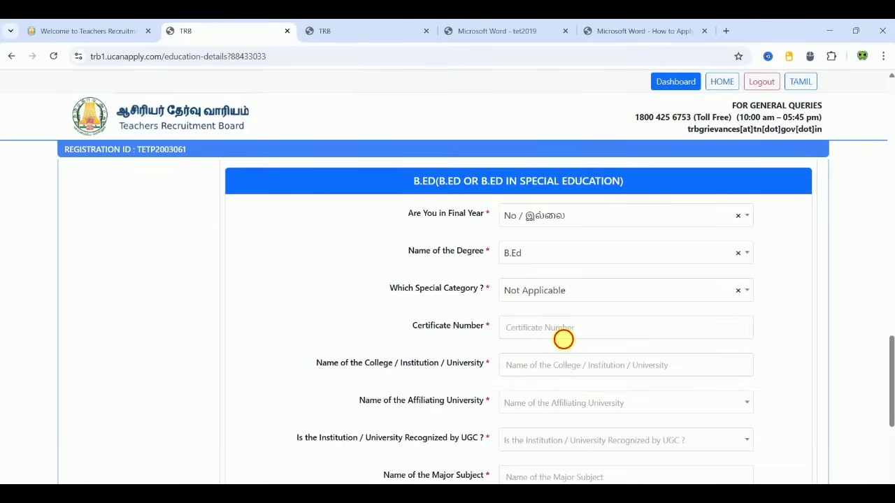
Step: Enter certificate number 6789 and the college, choose Thiruvalluvar University, and mark it UGC recognised
{"action": "left_click", "coordinate": [563, 339]}
{"action": "type", "text": "6789087"}
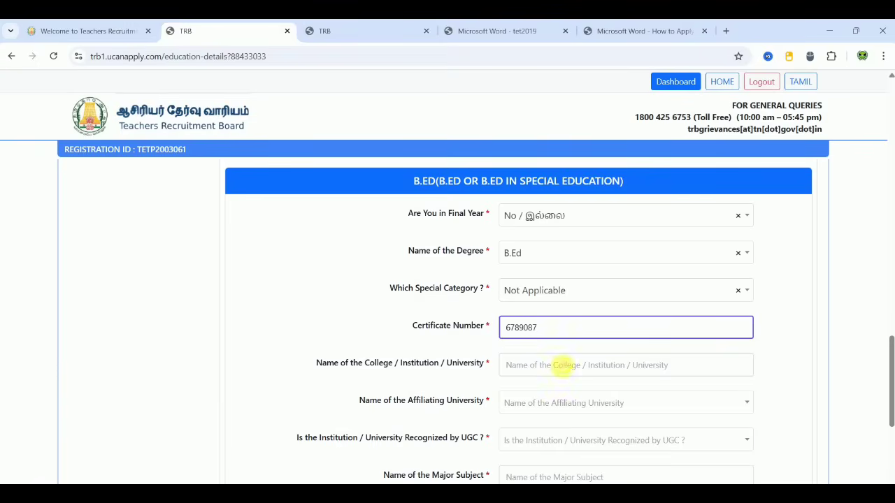
{"action": "left_click", "coordinate": [564, 365]}
{"action": "type", "text": "XXXXXXXXXXXX"}
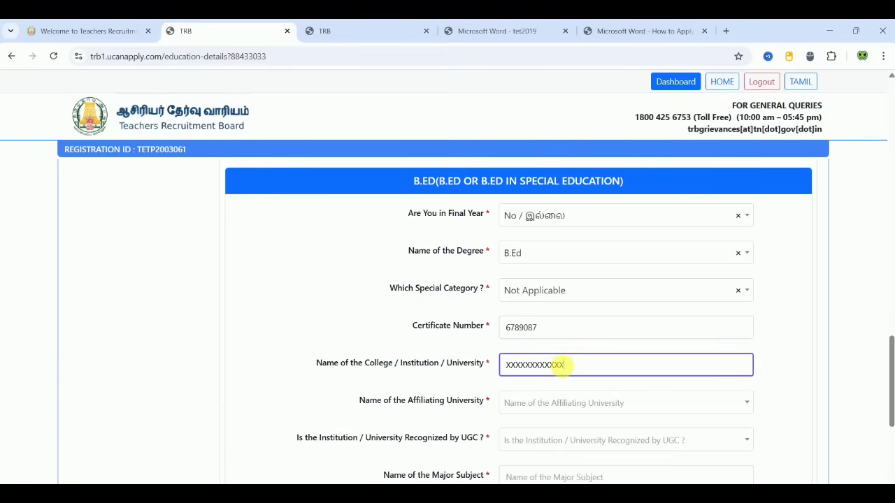
{"action": "left_click", "coordinate": [565, 401]}
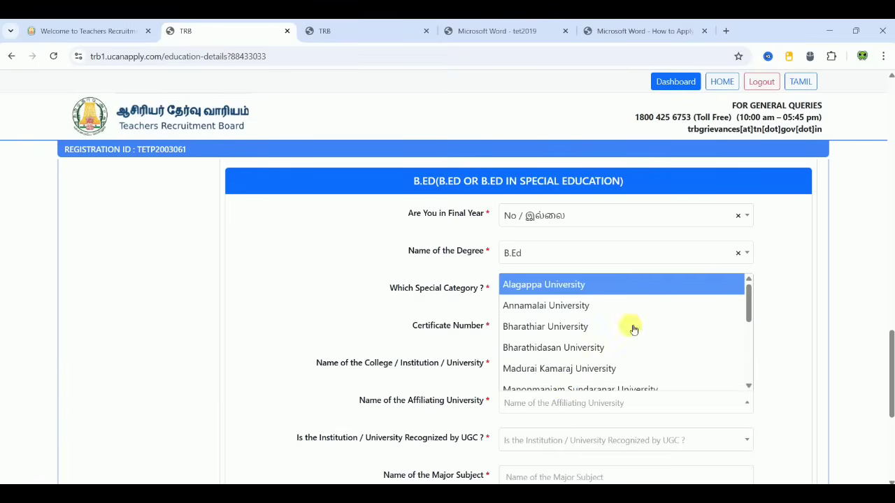
{"action": "scroll", "coordinate": [750, 376], "scroll_direction": "down", "scroll_amount": 1}
{"action": "scroll", "coordinate": [749, 370], "scroll_direction": "down", "scroll_amount": 3}
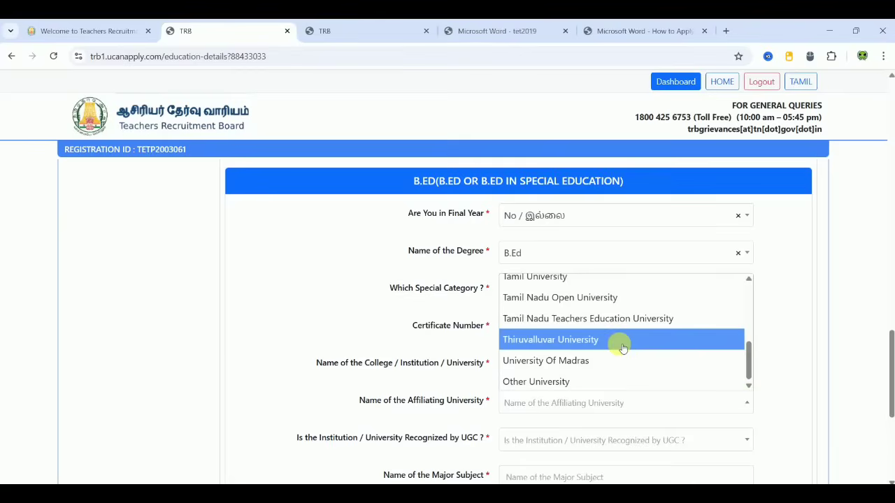
{"action": "left_click", "coordinate": [619, 342]}
{"action": "left_click", "coordinate": [561, 449]}
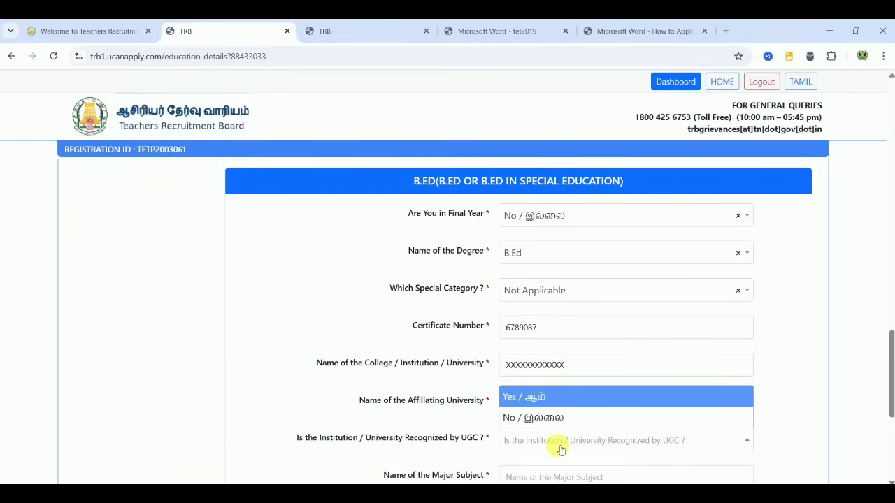
{"action": "left_click", "coordinate": [536, 398]}
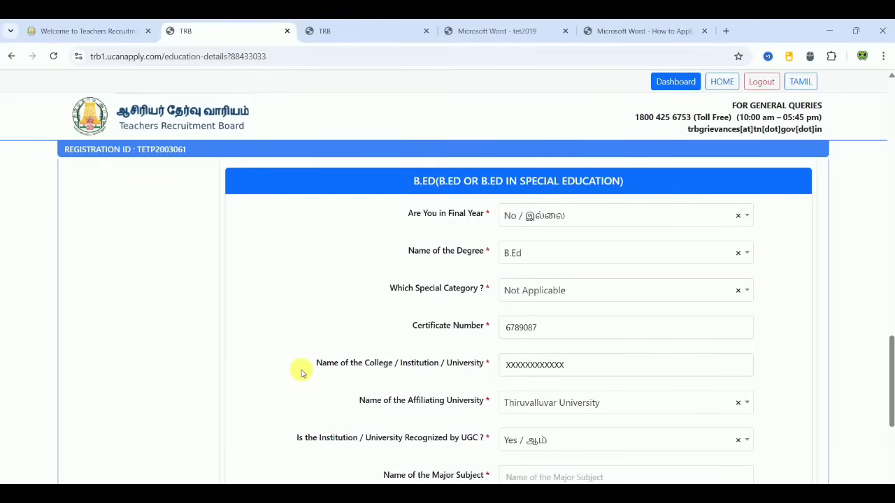
Step: Enter MATHEMATICS as the B.Ed major subject and set the mode of study to Regular
{"action": "scroll", "coordinate": [299, 373], "scroll_direction": "down", "scroll_amount": 5}
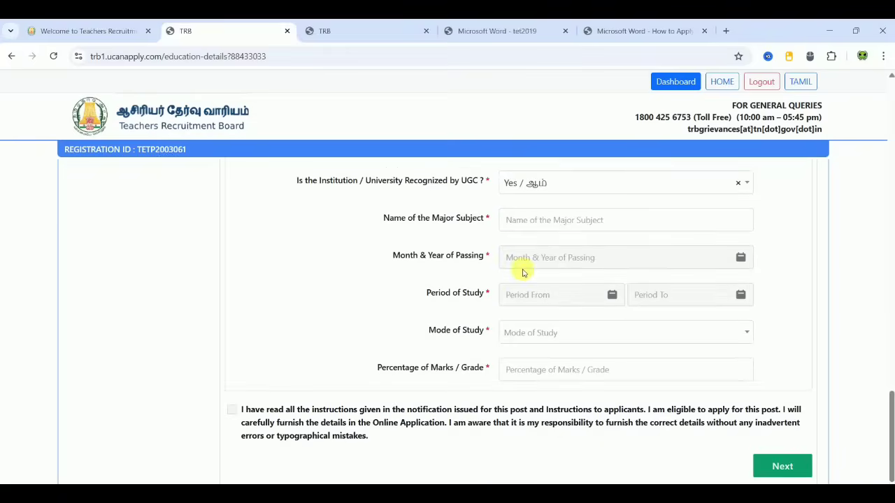
{"action": "left_click", "coordinate": [565, 233]}
{"action": "type", "text": "MATHEMATICS"}
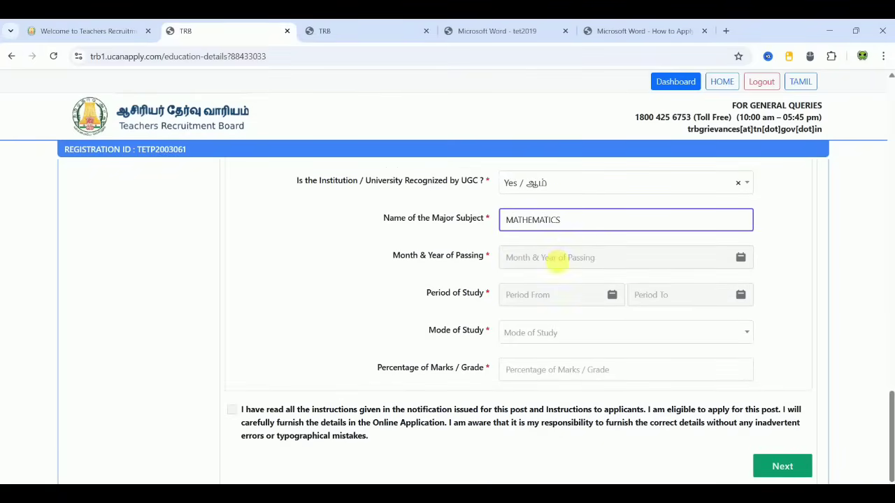
{"action": "left_click", "coordinate": [551, 258]}
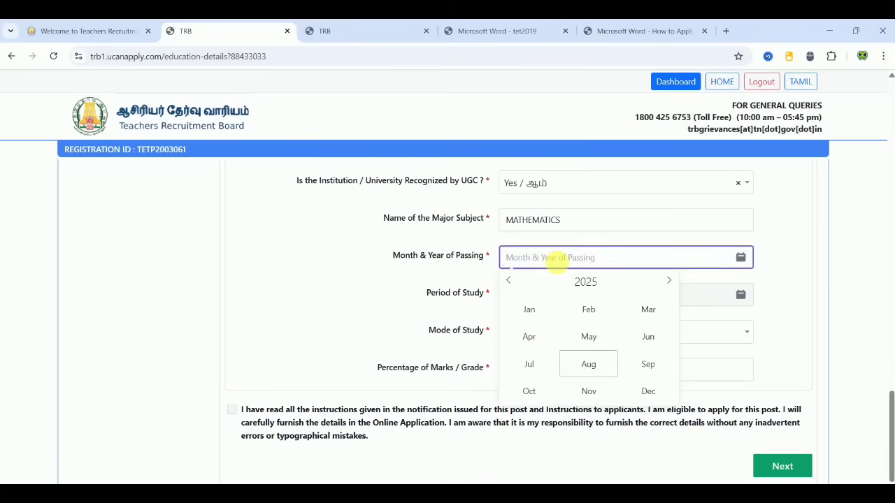
{"action": "left_click", "coordinate": [364, 295]}
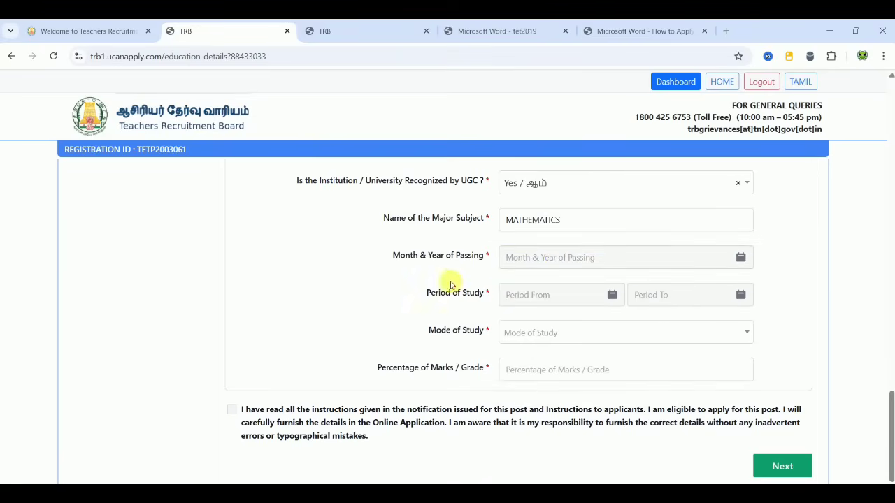
{"action": "left_click", "coordinate": [527, 295]}
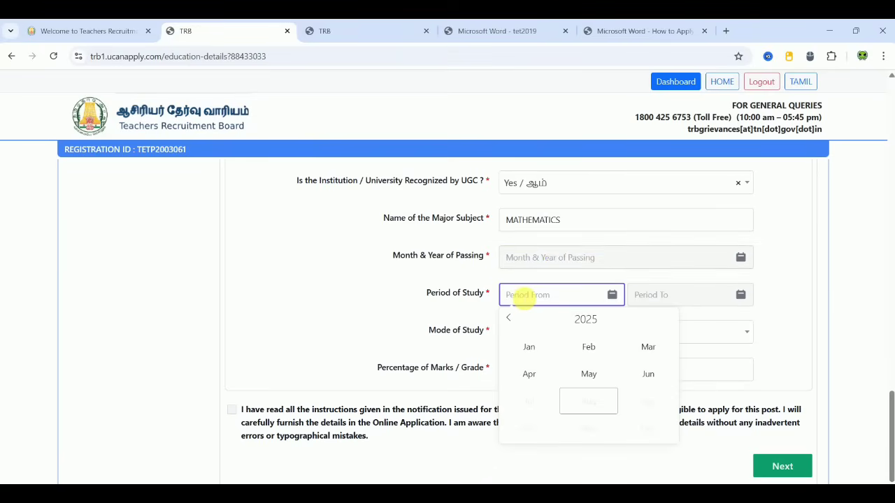
{"action": "left_click", "coordinate": [655, 299]}
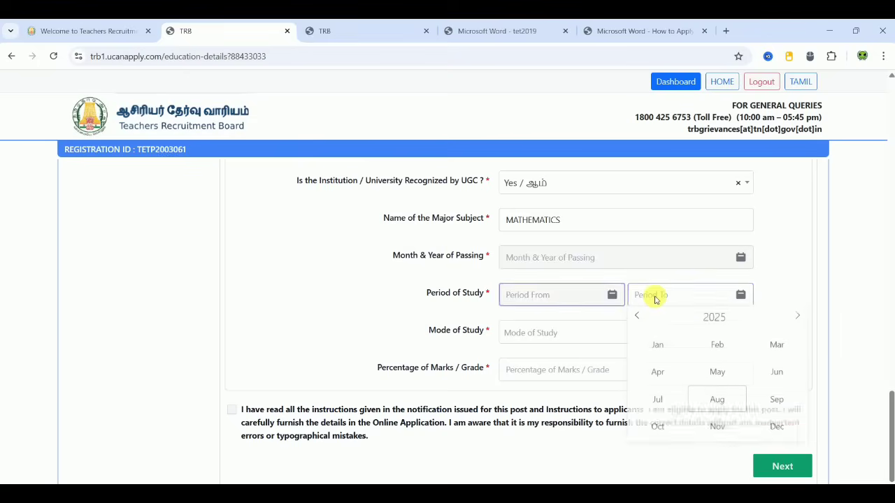
{"action": "left_click", "coordinate": [504, 341]}
{"action": "left_click", "coordinate": [517, 355]}
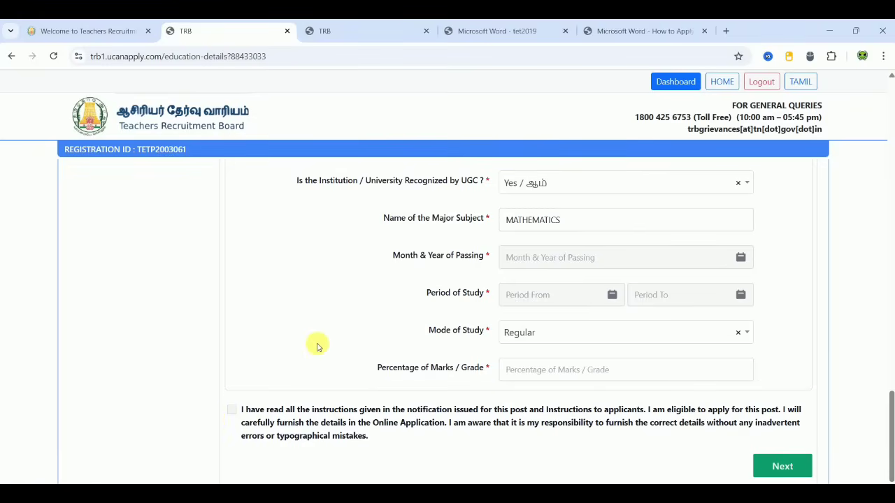
Step: Switch the qualification pattern to SSLC + HSC + 4 Year B.A / B.Sc.Ed
{"action": "scroll", "coordinate": [316, 347], "scroll_direction": "up", "scroll_amount": 10}
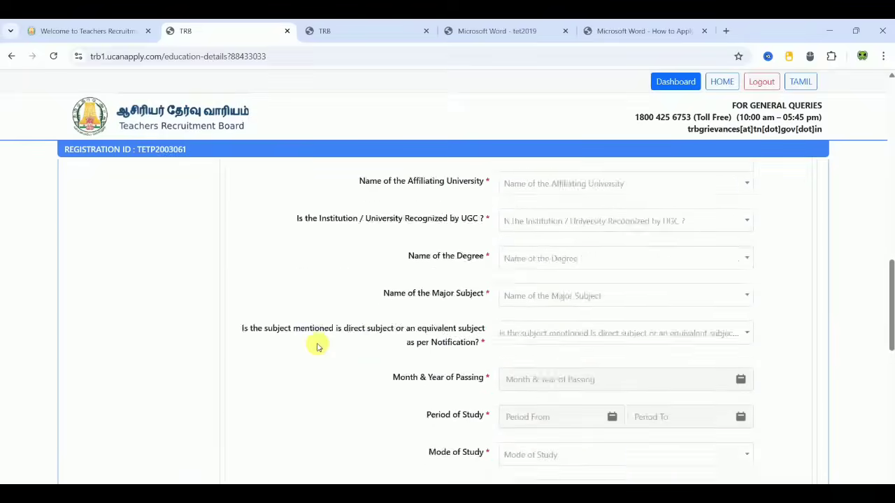
{"action": "scroll", "coordinate": [316, 347], "scroll_direction": "up", "scroll_amount": 10}
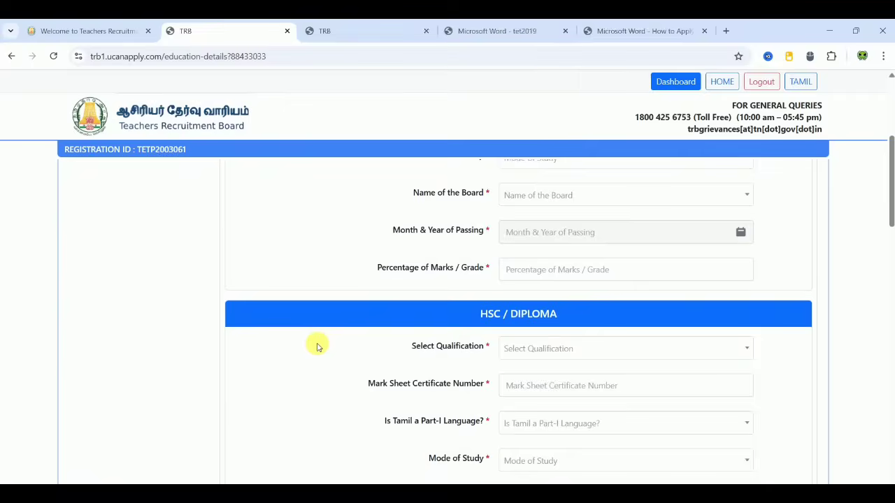
{"action": "left_click", "coordinate": [517, 263]}
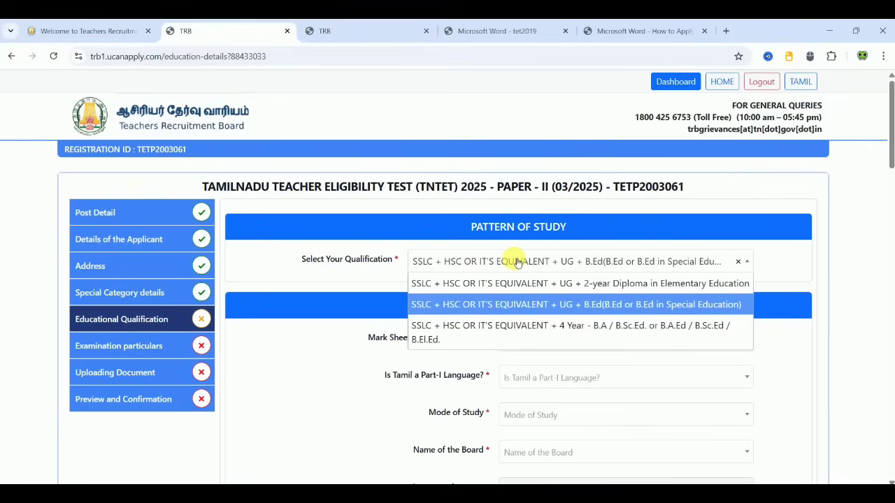
{"action": "left_click", "coordinate": [540, 340]}
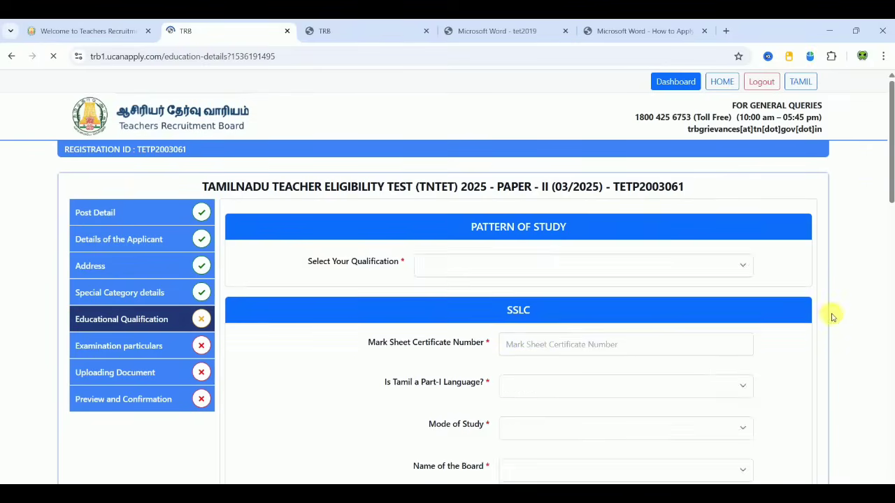
{"action": "scroll", "coordinate": [836, 343], "scroll_direction": "down", "scroll_amount": 3}
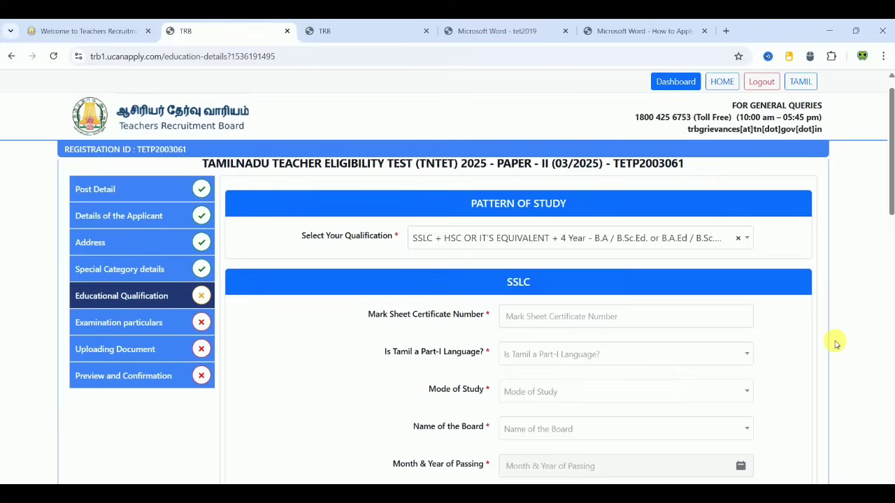
{"action": "scroll", "coordinate": [837, 342], "scroll_direction": "down", "scroll_amount": 8}
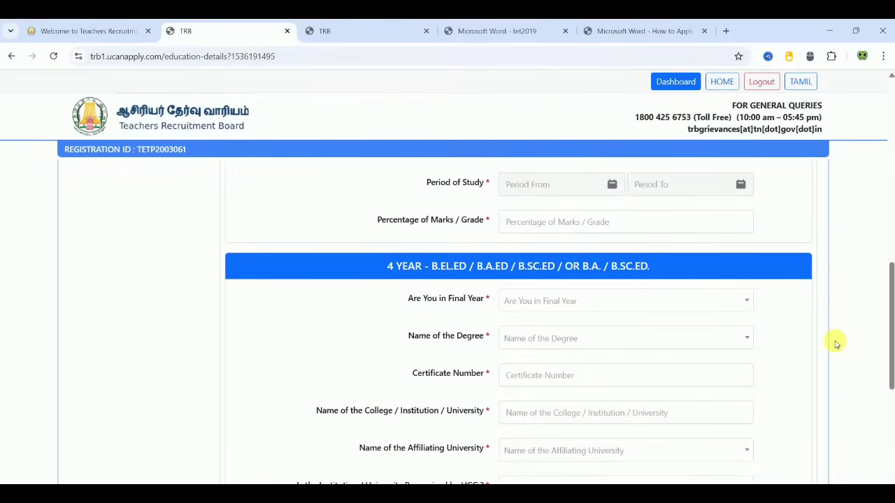
{"action": "scroll", "coordinate": [837, 342], "scroll_direction": "down", "scroll_amount": 1}
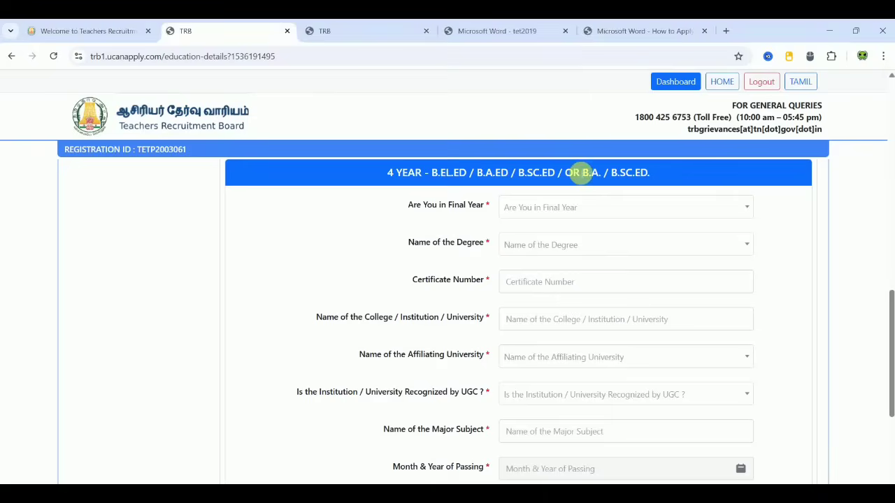
Step: Set final year to No, degree to B.Sc.Ed., and certificate number to 6
{"action": "left_click", "coordinate": [531, 213]}
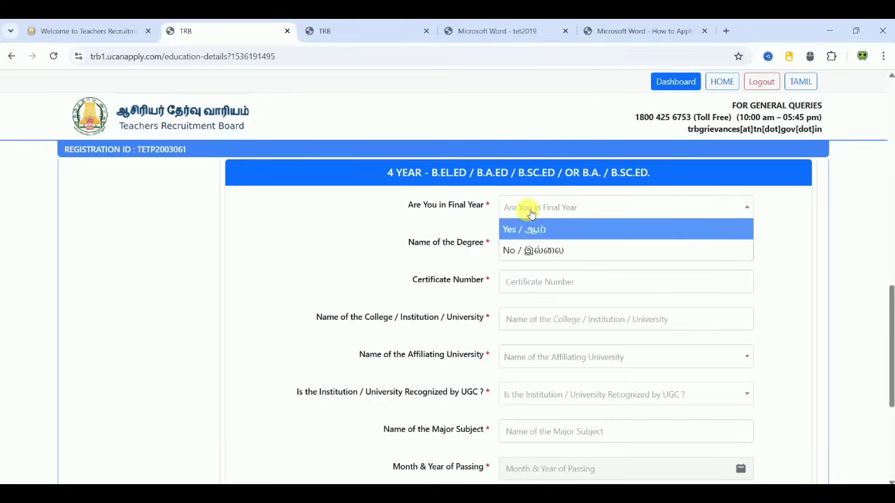
{"action": "left_click", "coordinate": [524, 249]}
{"action": "left_click", "coordinate": [530, 244]}
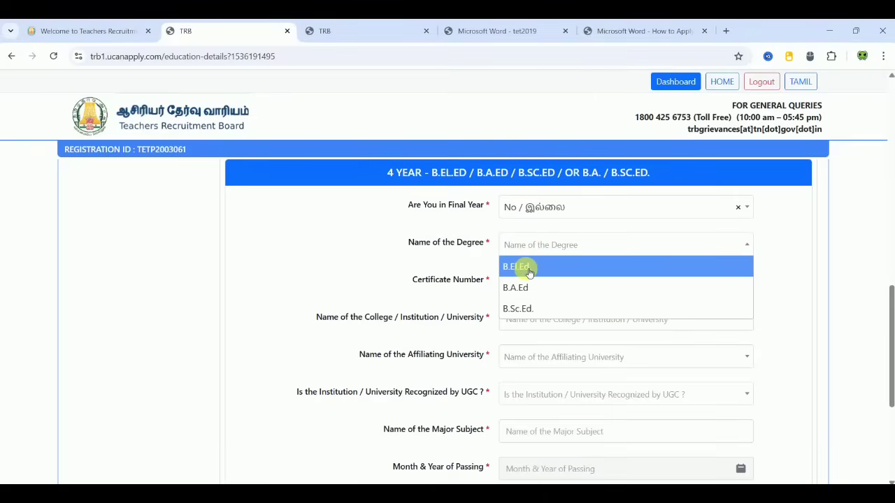
{"action": "left_click", "coordinate": [526, 309]}
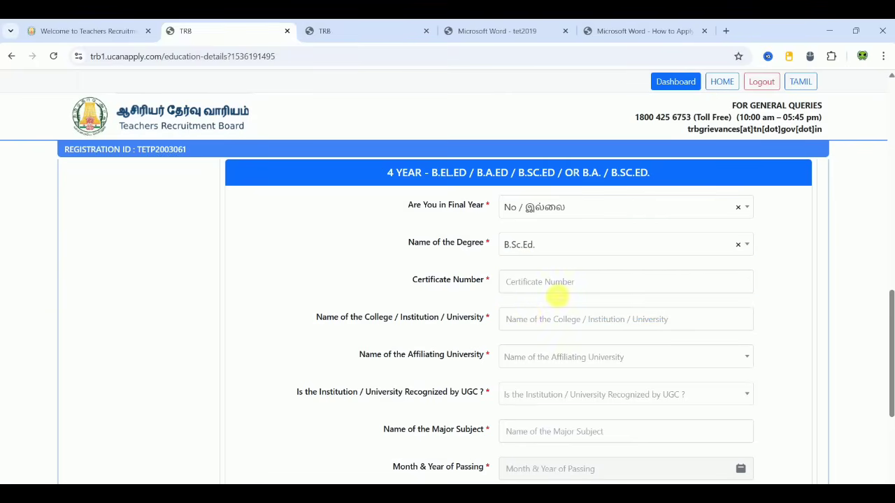
{"action": "left_click", "coordinate": [565, 290]}
{"action": "type", "text": "6789789"}
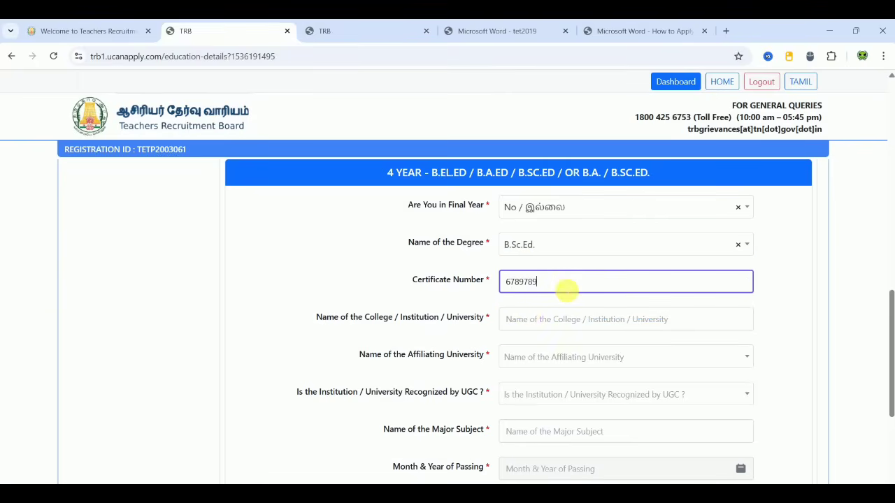
{"action": "left_click", "coordinate": [440, 308]}
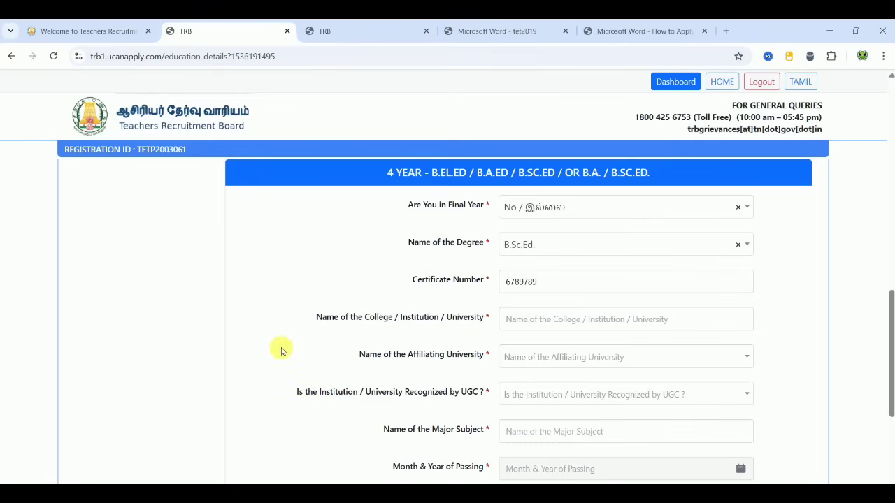
{"action": "scroll", "coordinate": [281, 350], "scroll_direction": "down", "scroll_amount": 3}
{"action": "left_click", "coordinate": [586, 248]}
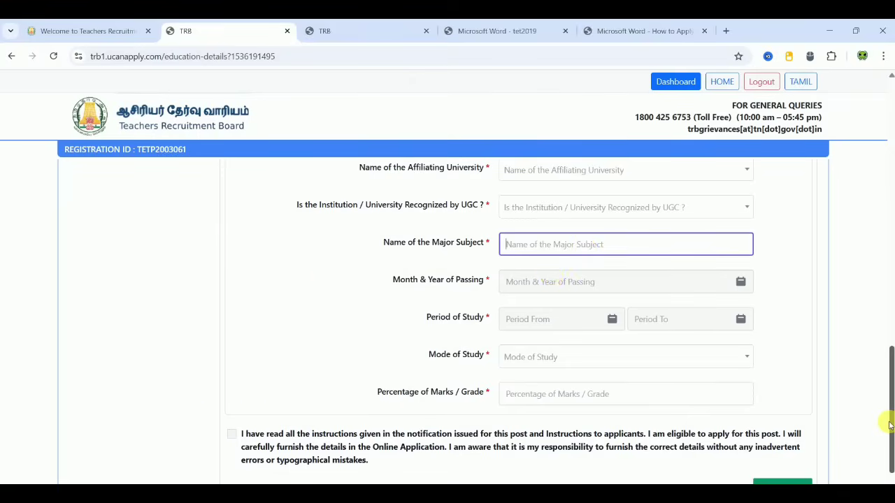
{"action": "left_click_drag", "start_coordinate": [891, 427], "coordinate": [875, 132]}
{"action": "left_click", "coordinate": [603, 263]}
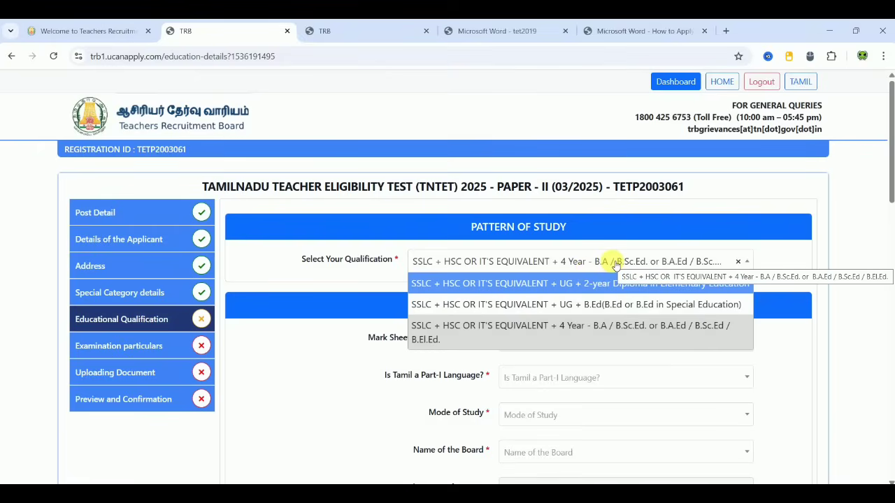
Step: Choose Mayiladuthurai as the exam centre district
{"action": "left_click", "coordinate": [272, 397]}
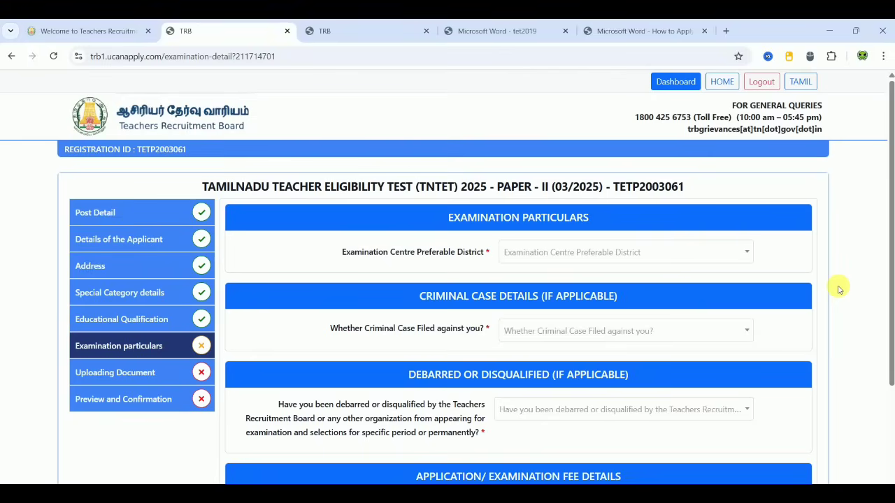
{"action": "left_click", "coordinate": [668, 254]}
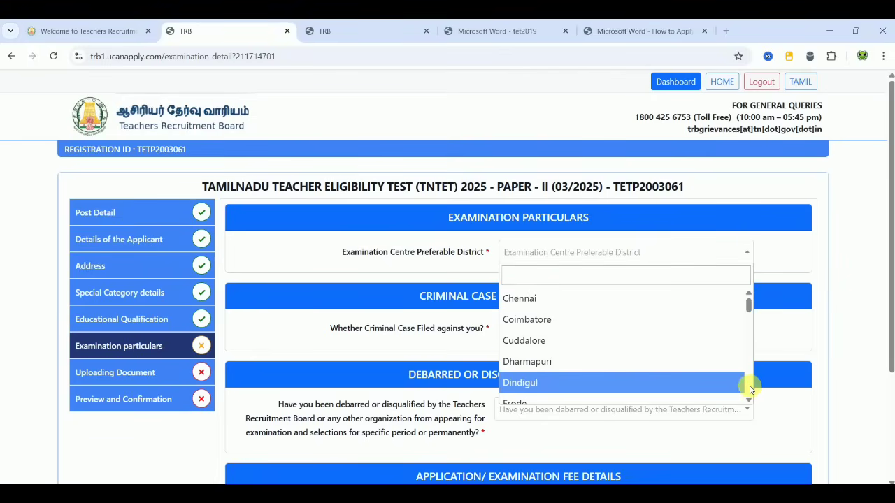
{"action": "scroll", "coordinate": [749, 386], "scroll_direction": "down", "scroll_amount": 10}
{"action": "left_click", "coordinate": [626, 342]}
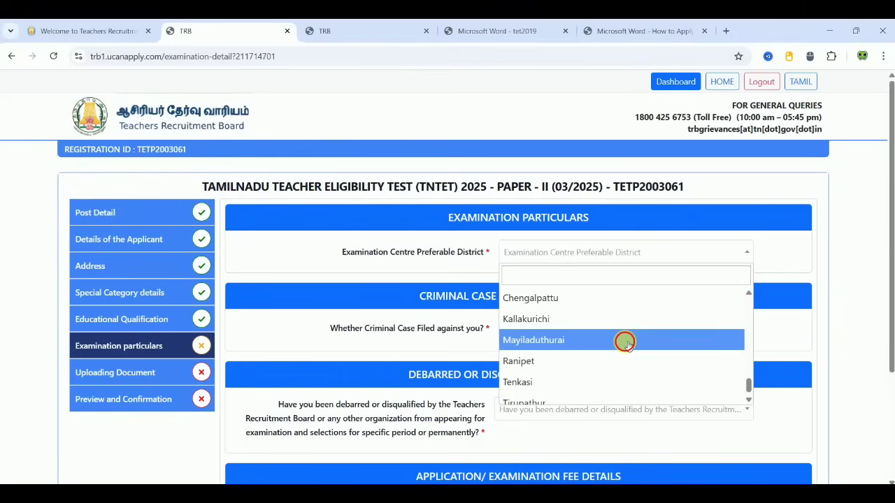
Step: Answer No to the criminal-case and debarment questions and tick the certification checkbox
{"action": "left_click", "coordinate": [603, 334]}
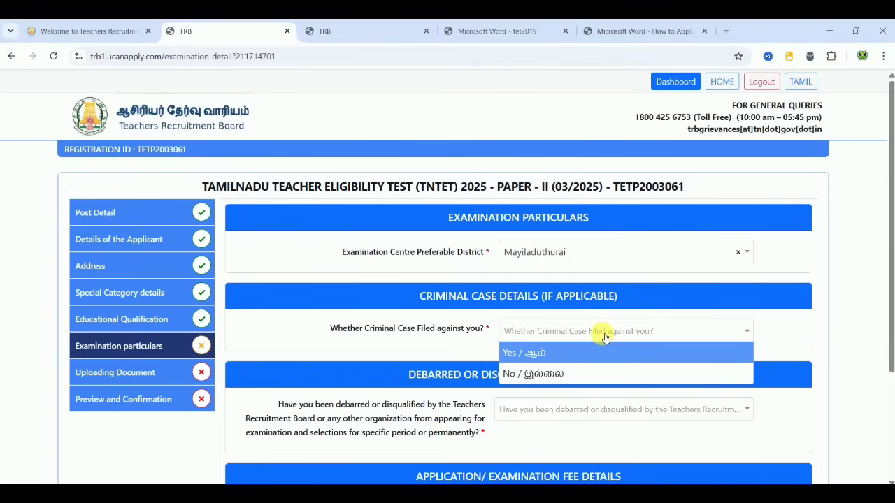
{"action": "left_click", "coordinate": [548, 375]}
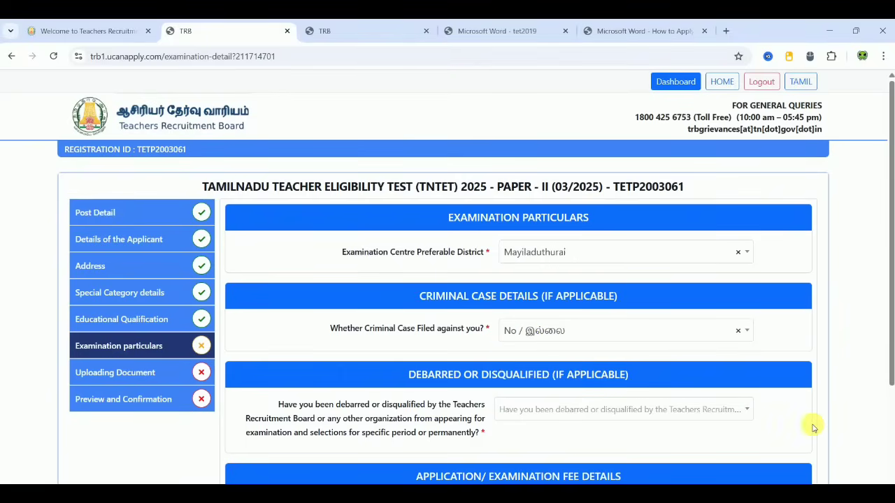
{"action": "scroll", "coordinate": [813, 428], "scroll_direction": "down", "scroll_amount": 2}
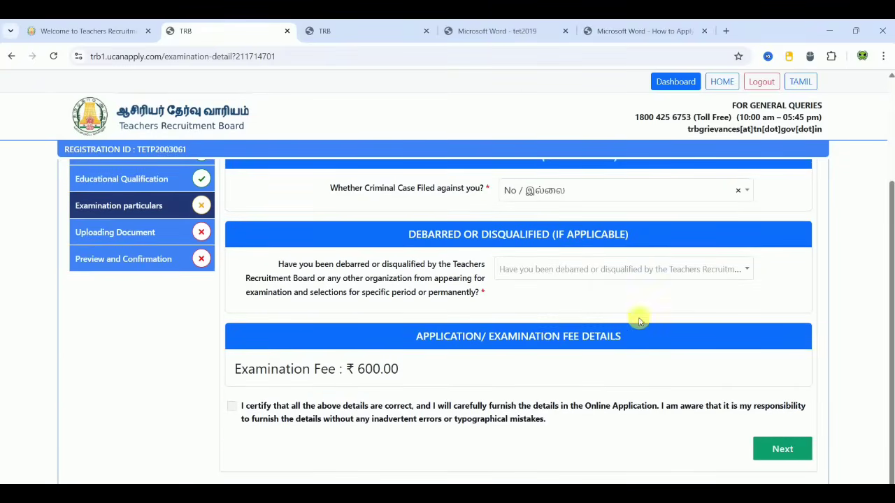
{"action": "left_click", "coordinate": [629, 269]}
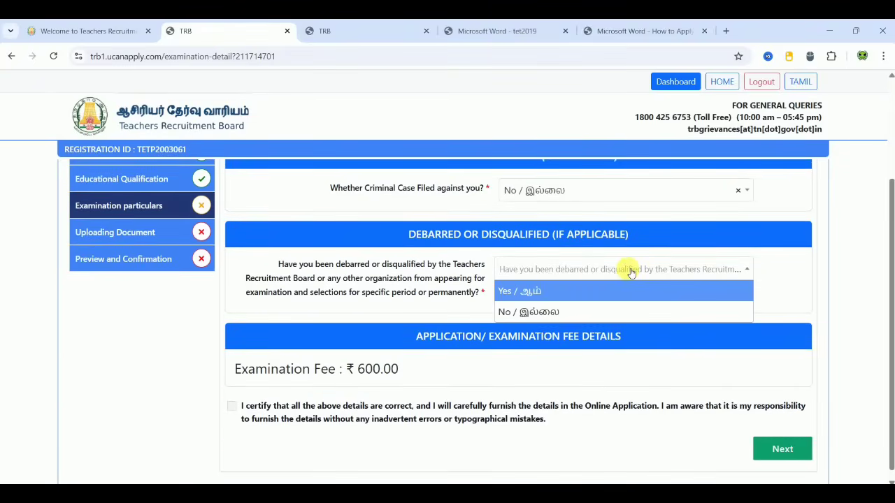
{"action": "left_click", "coordinate": [539, 313]}
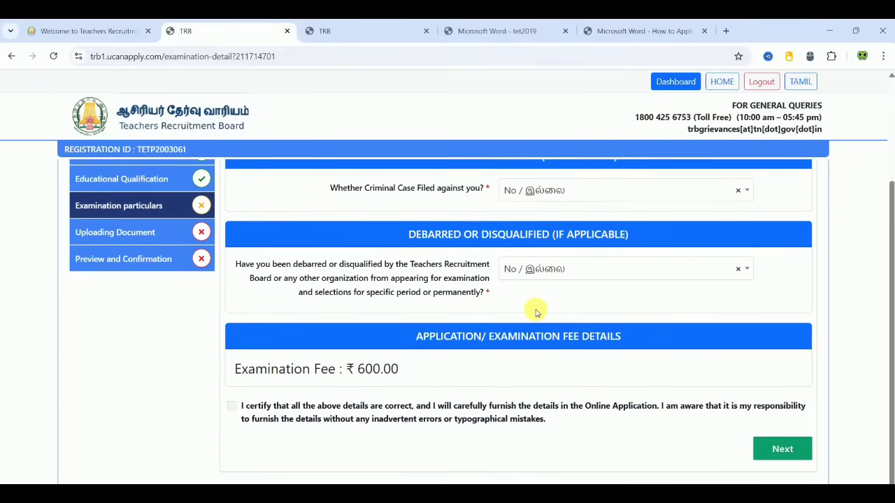
{"action": "left_click", "coordinate": [231, 407]}
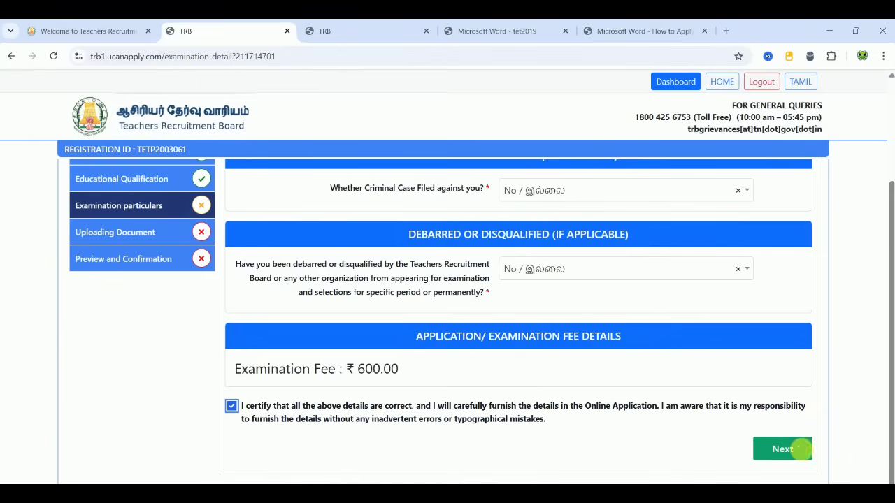
Step: Save the exam particulars and review the full list of required document uploads, starting with Photo ID Card
{"action": "left_click", "coordinate": [782, 448]}
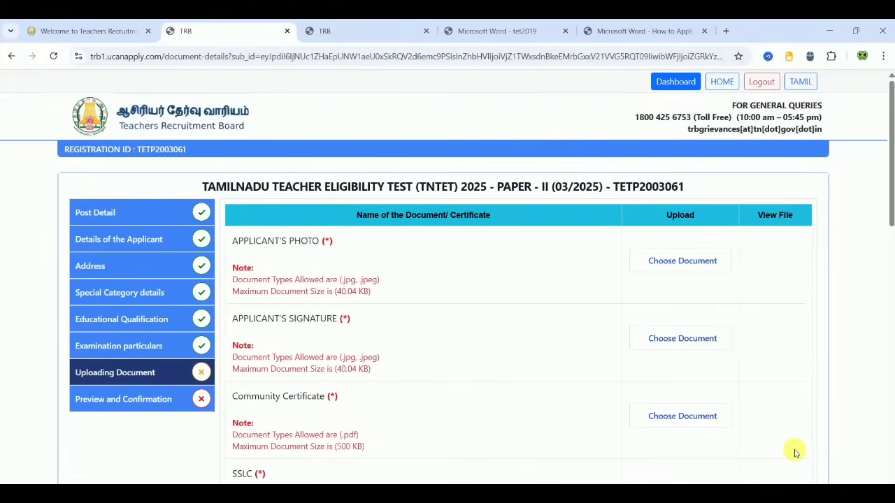
{"action": "scroll", "coordinate": [523, 332], "scroll_direction": "down", "scroll_amount": 5}
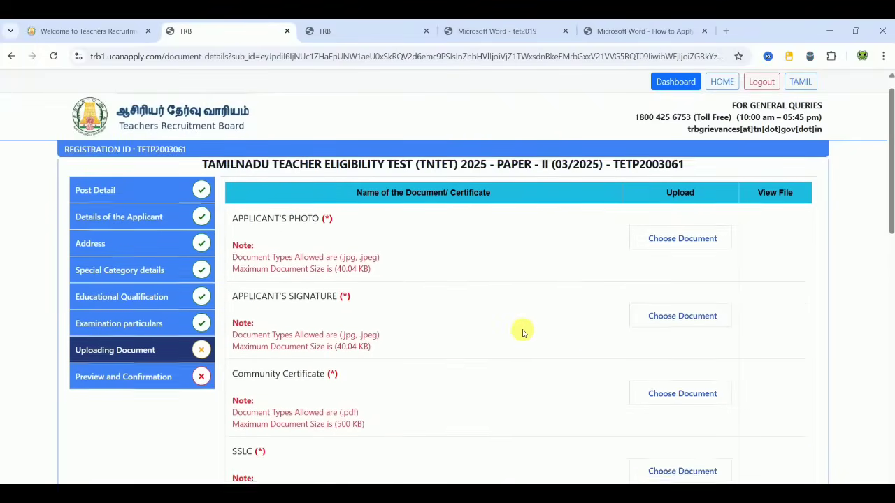
{"action": "scroll", "coordinate": [523, 332], "scroll_direction": "down", "scroll_amount": 3}
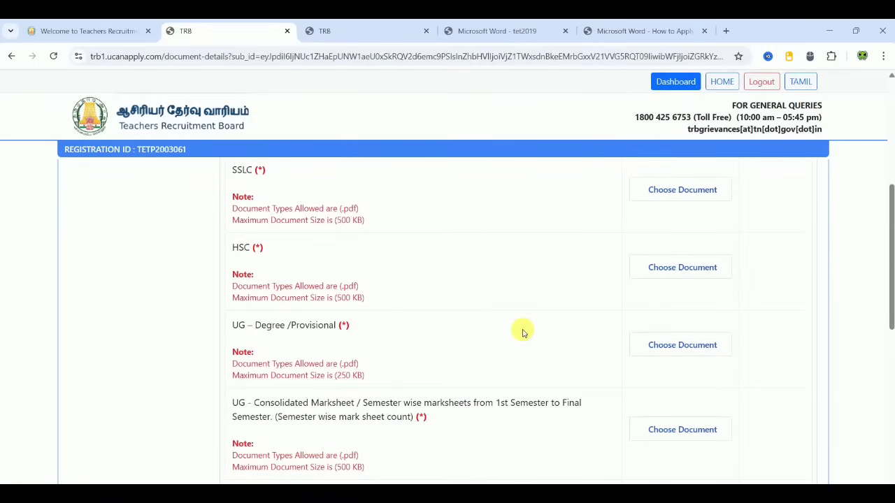
{"action": "scroll", "coordinate": [523, 332], "scroll_direction": "down", "scroll_amount": 6}
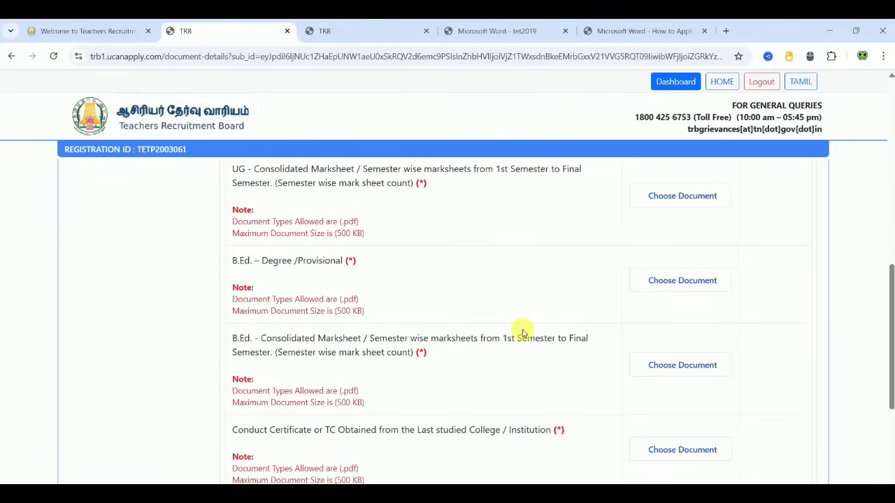
{"action": "scroll", "coordinate": [523, 332], "scroll_direction": "down", "scroll_amount": 3}
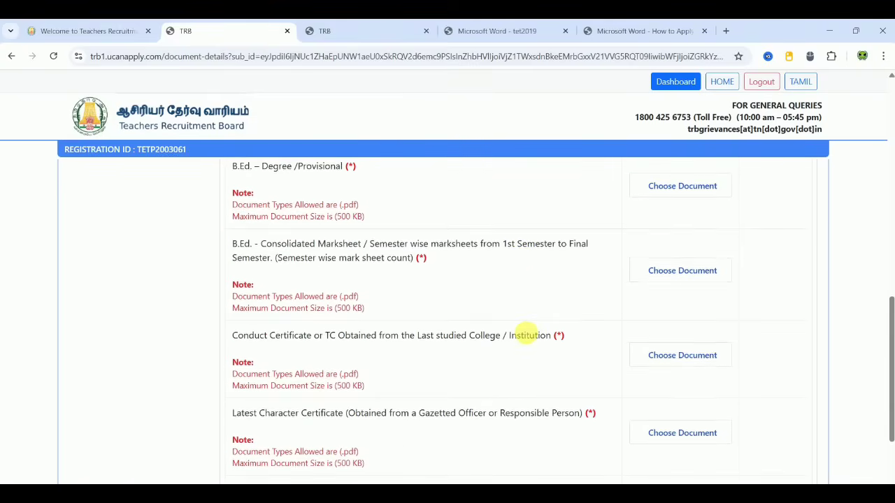
{"action": "scroll", "coordinate": [526, 335], "scroll_direction": "down", "scroll_amount": 4}
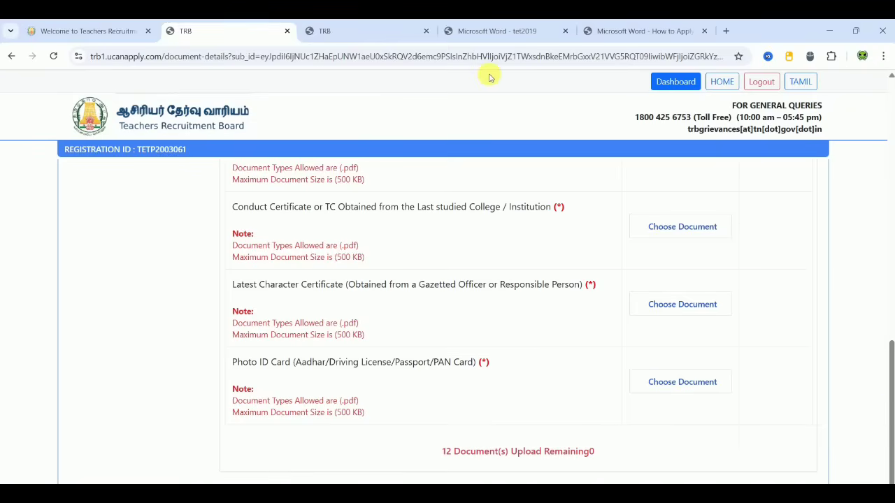
Step: Bring up the 'tet2019' notification PDF at its Important Dates table showing the 08-09-2025 deadline
{"action": "left_click", "coordinate": [496, 28]}
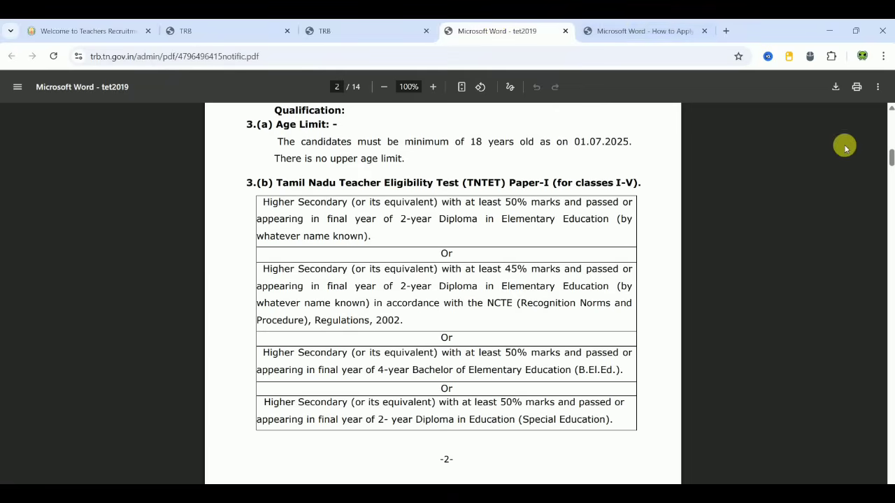
{"action": "mouse_move", "coordinate": [891, 160]}
{"action": "left_mouse_down"}
{"action": "mouse_move", "coordinate": [891, 128]}
{"action": "mouse_move", "coordinate": [890, 159]}
{"action": "left_mouse_up"}
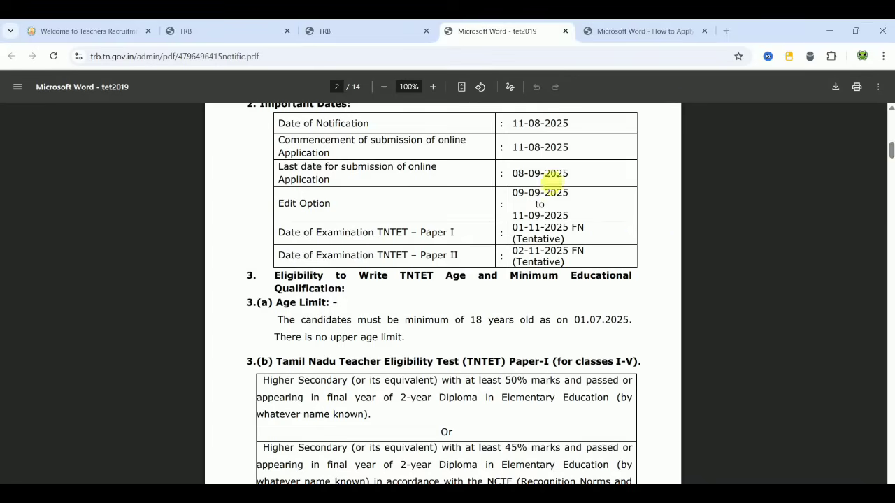